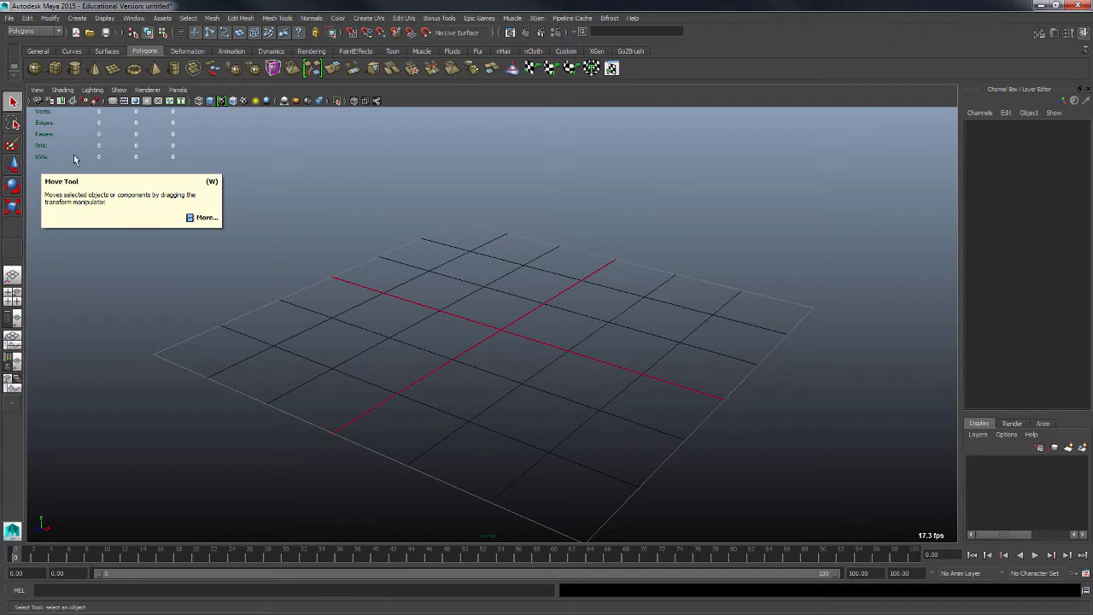
Step: View the Move tool's settings in a floating window, and close them
{"action": "double_click", "coordinate": [14, 165]}
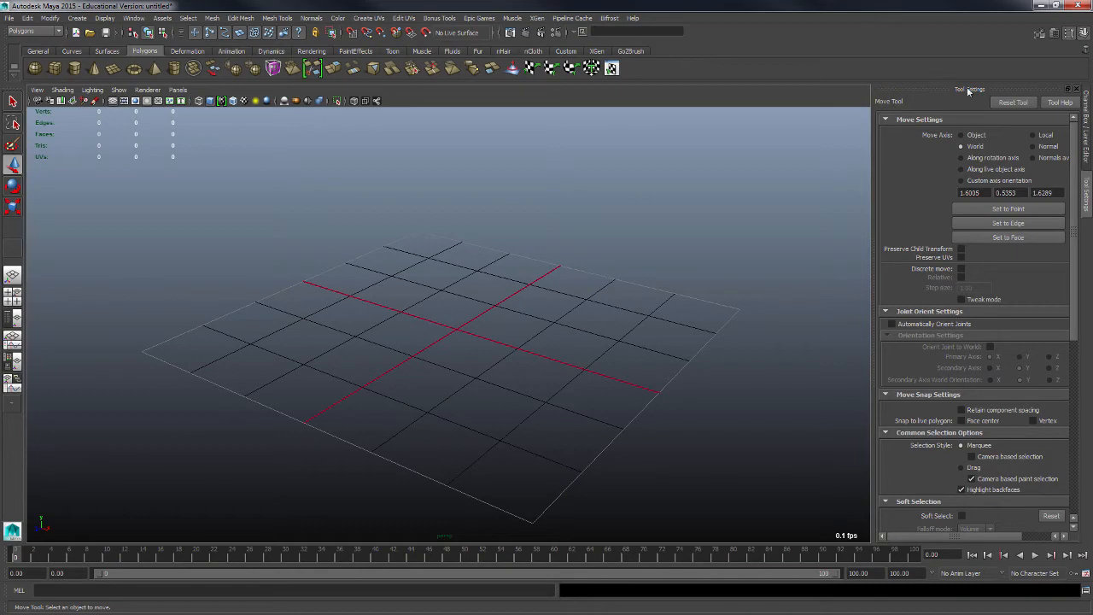
{"action": "left_click_drag", "start_coordinate": [981, 90], "coordinate": [159, 111]}
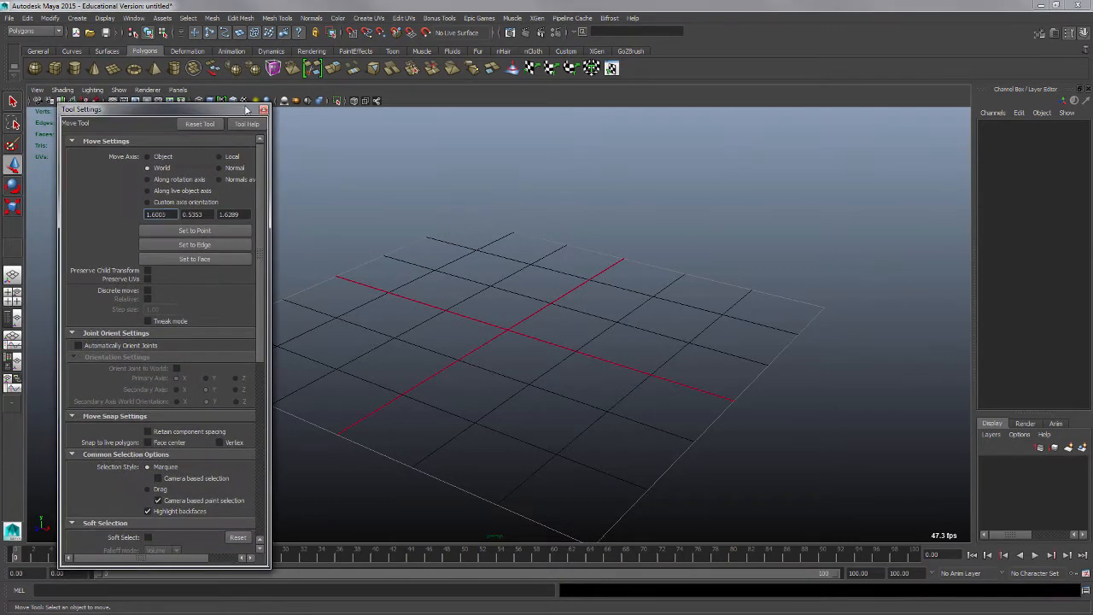
{"action": "left_click_drag", "start_coordinate": [243, 103], "coordinate": [238, 151]}
{"action": "left_click", "coordinate": [264, 156]}
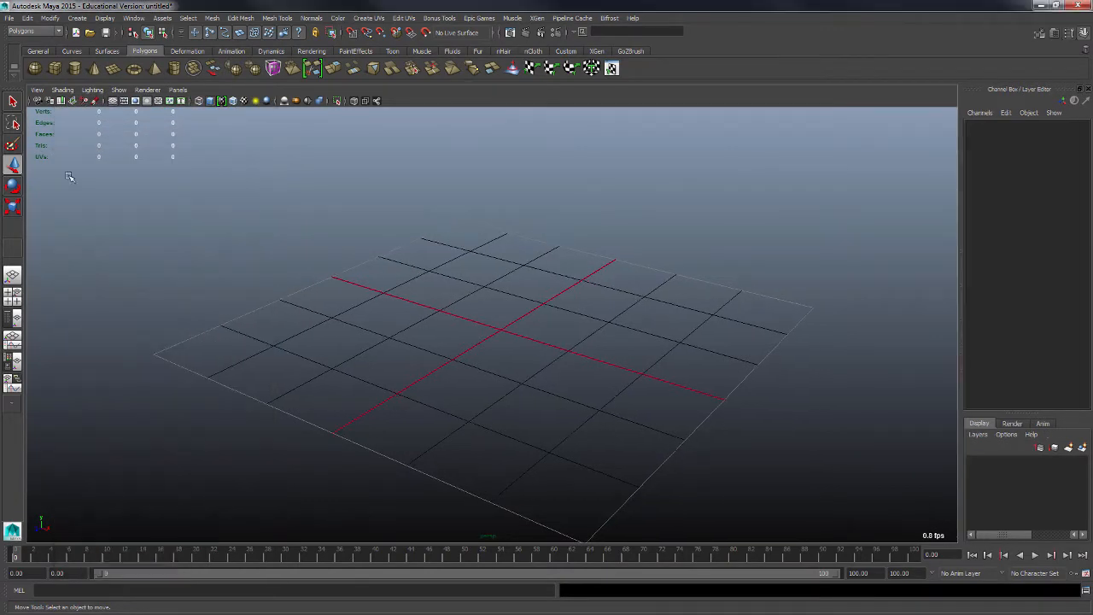
Step: View the settings of the Rotate tool and of the Scale tool, closing each one after viewing
{"action": "left_click", "coordinate": [14, 188]}
{"action": "double_click", "coordinate": [14, 189]}
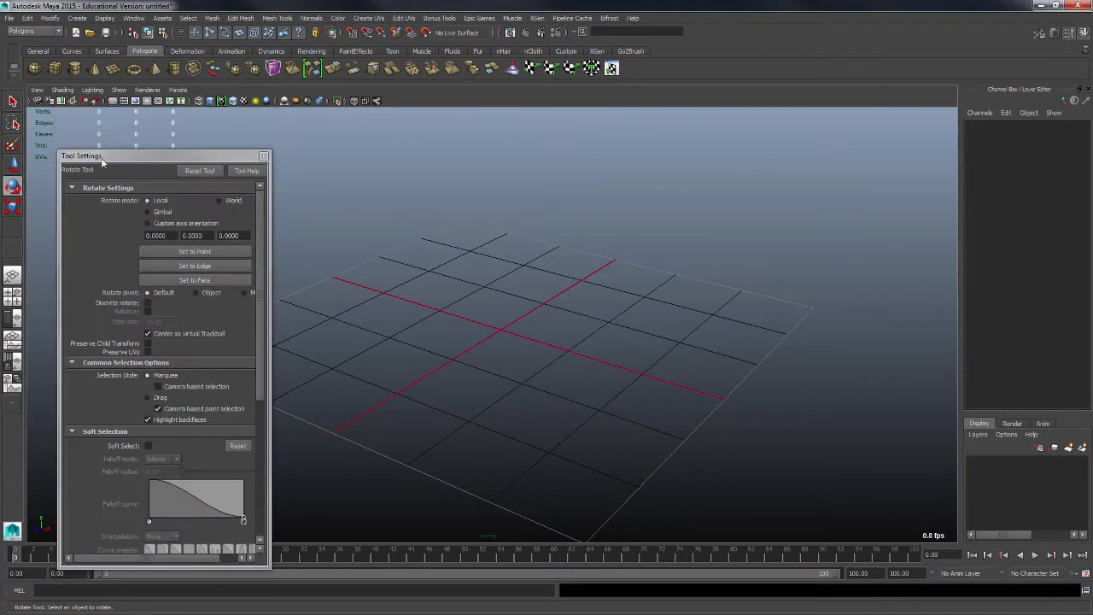
{"action": "left_click_drag", "start_coordinate": [127, 159], "coordinate": [106, 135]}
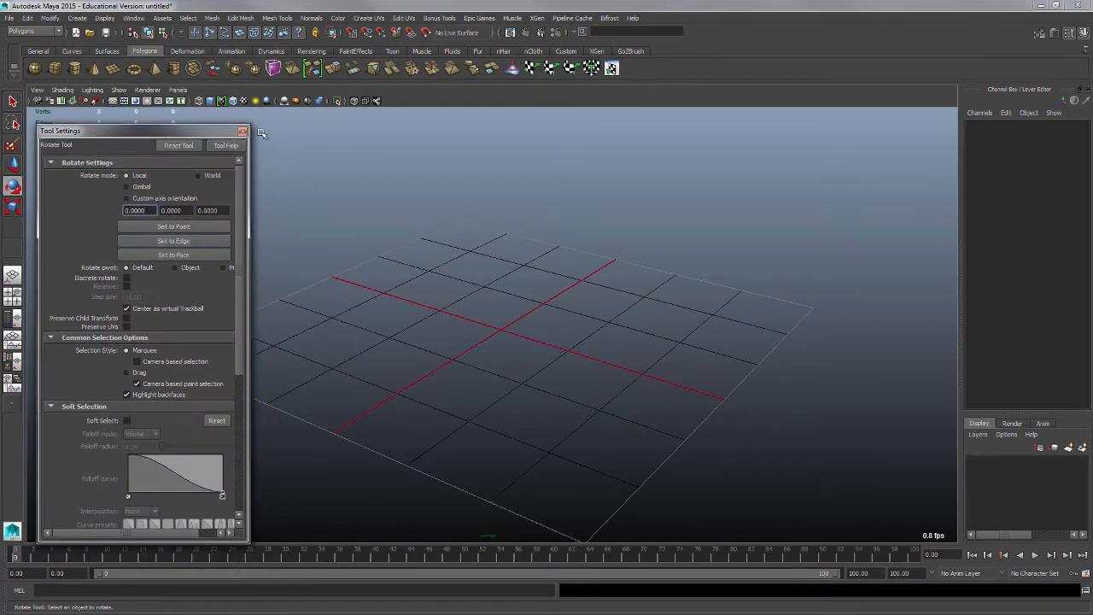
{"action": "left_click", "coordinate": [243, 131]}
{"action": "double_click", "coordinate": [13, 207]}
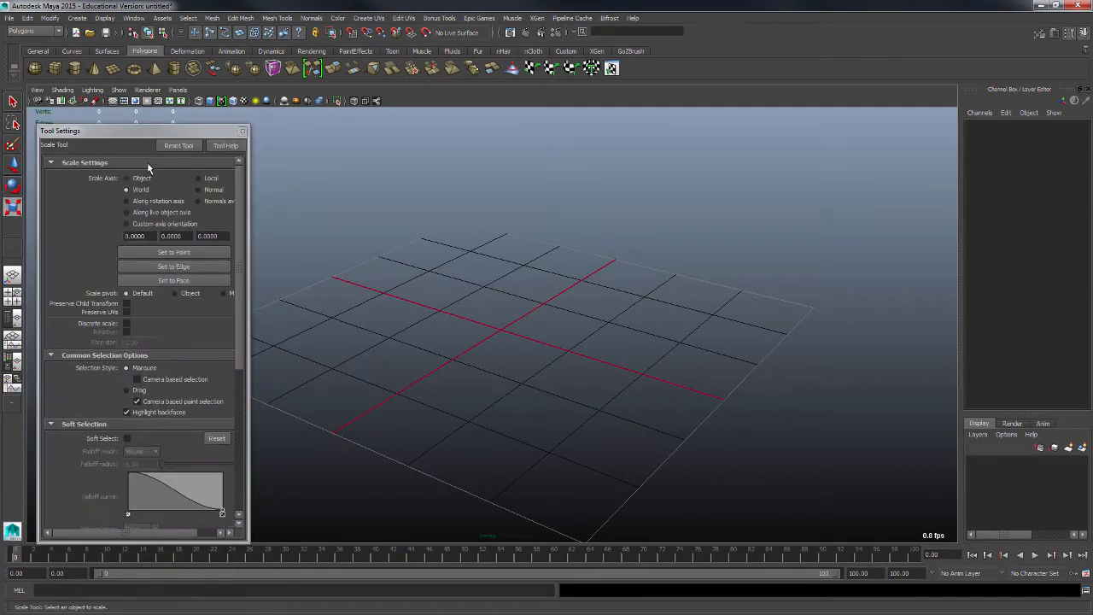
{"action": "left_click", "coordinate": [243, 131]}
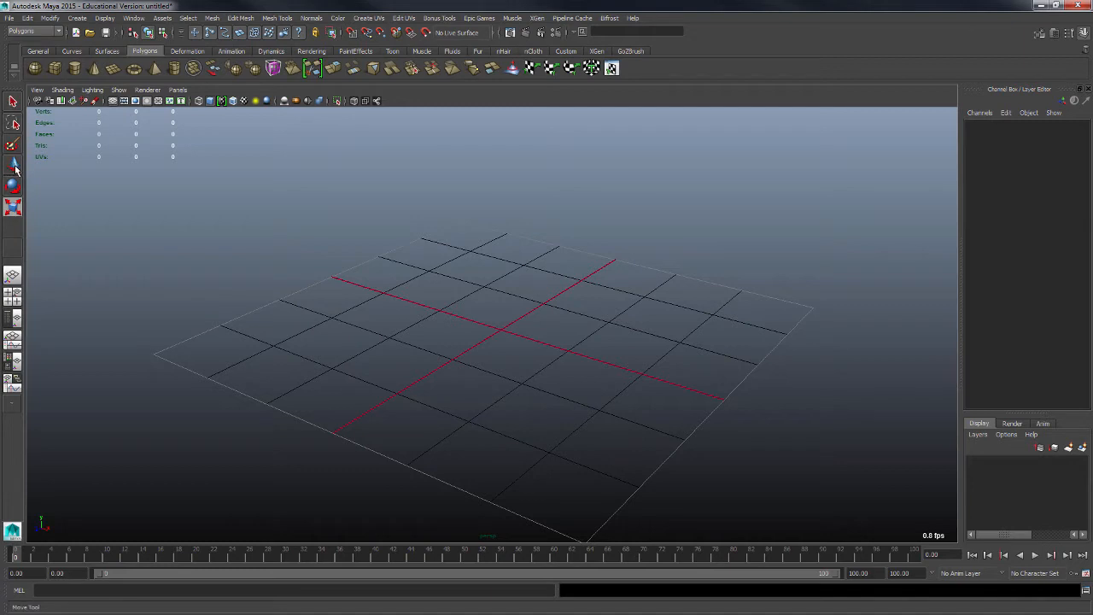
Step: Cycle repeatedly through the Select, Move, Rotate and Scale tools in that order, ending on Scale
{"action": "left_click", "coordinate": [18, 208]}
{"action": "key", "text": "q"}
{"action": "key", "text": "w"}
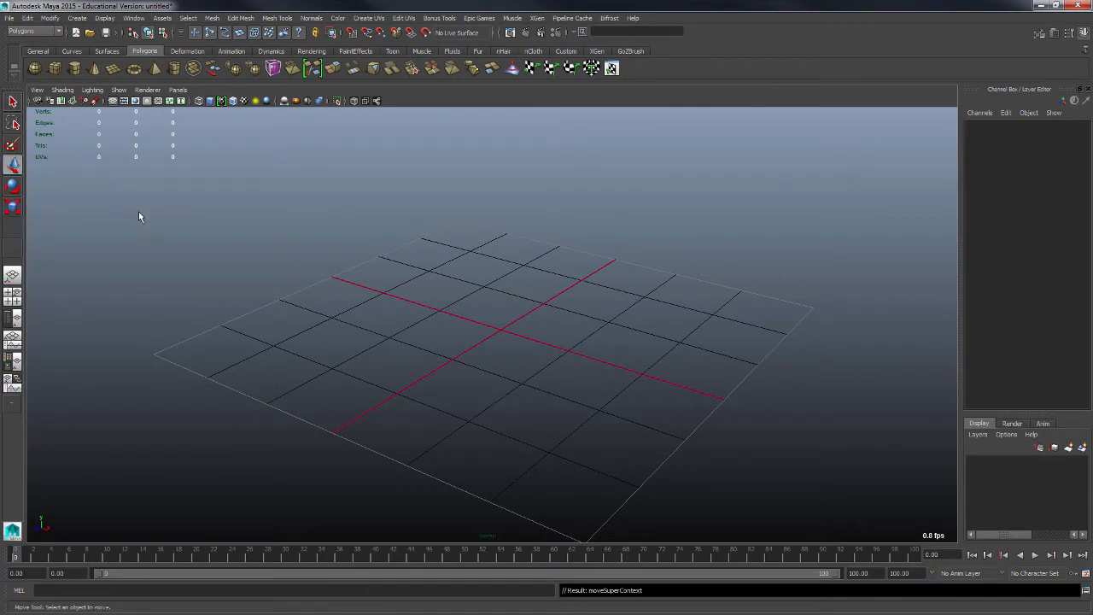
{"action": "key", "text": "e"}
{"action": "key", "text": "r"}
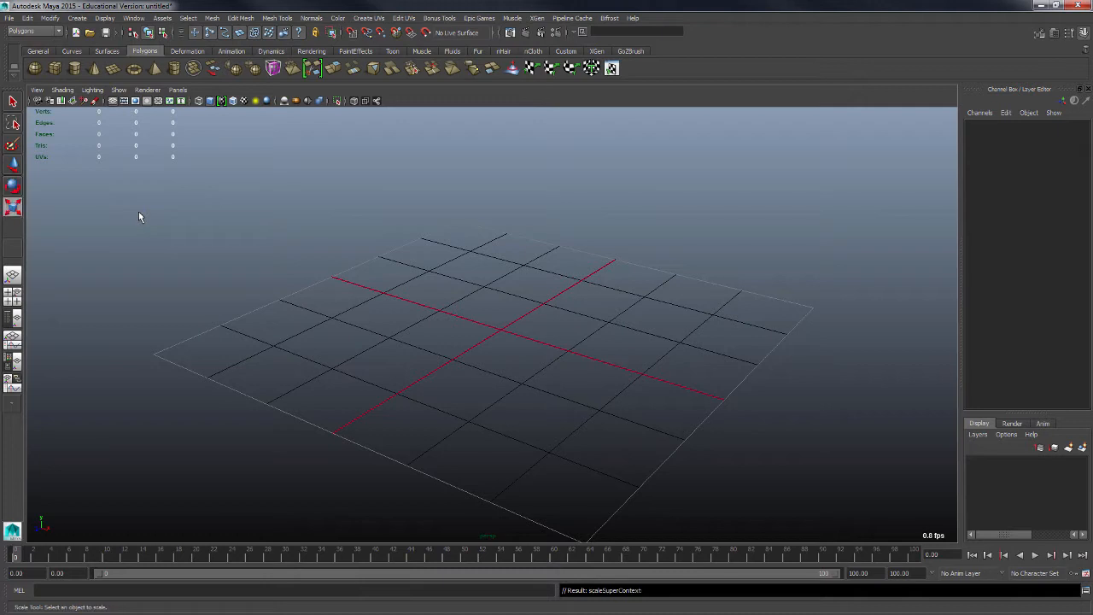
{"action": "key", "text": "q"}
{"action": "key", "text": "w"}
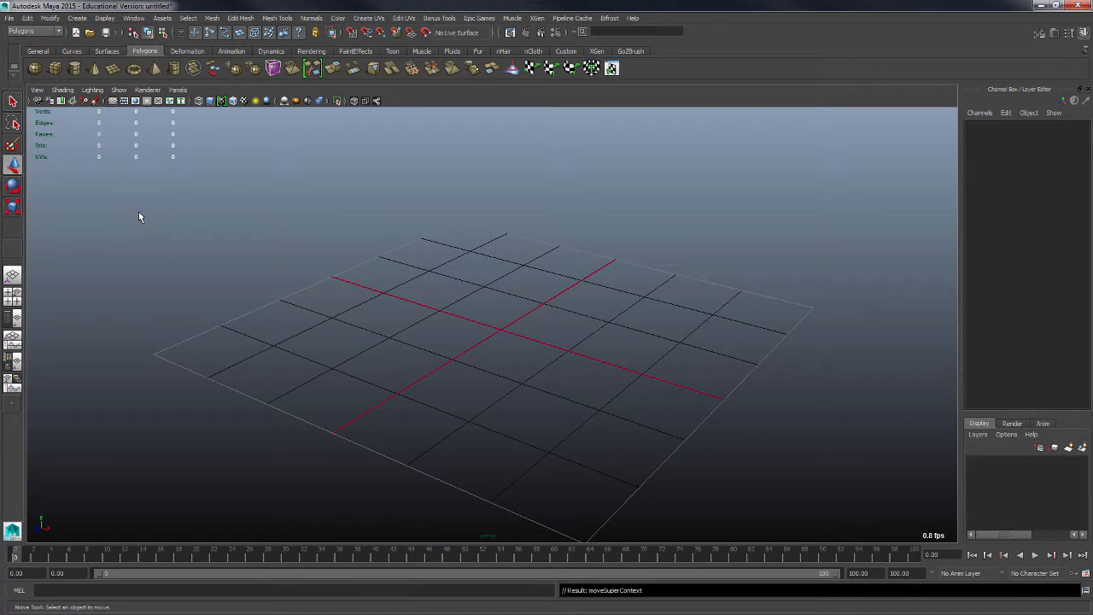
{"action": "key", "text": "e"}
{"action": "key", "text": "r"}
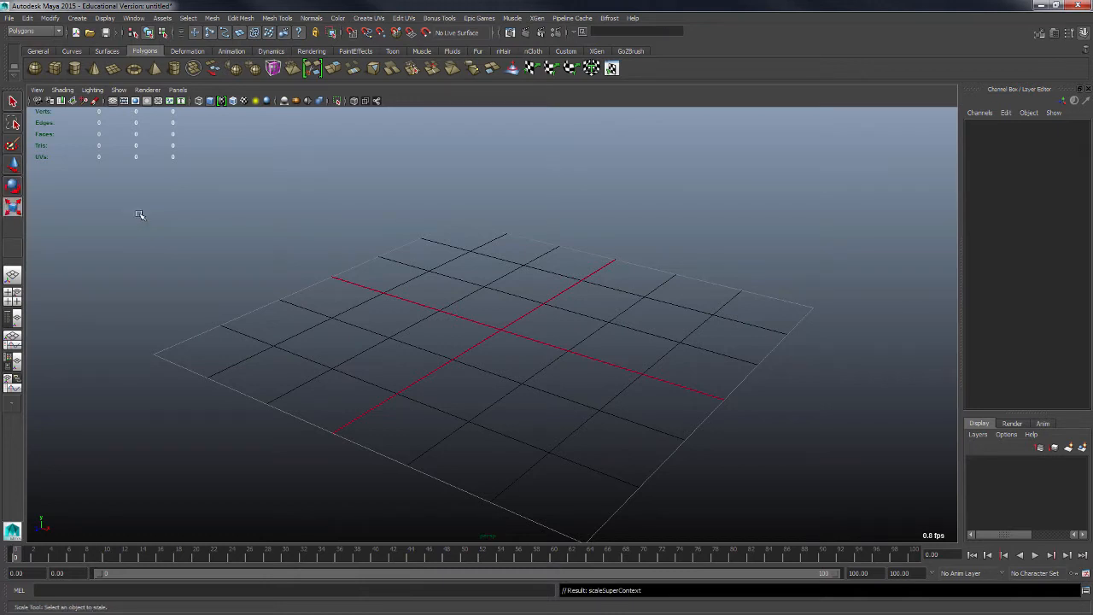
{"action": "key", "text": "q"}
{"action": "key", "text": "w"}
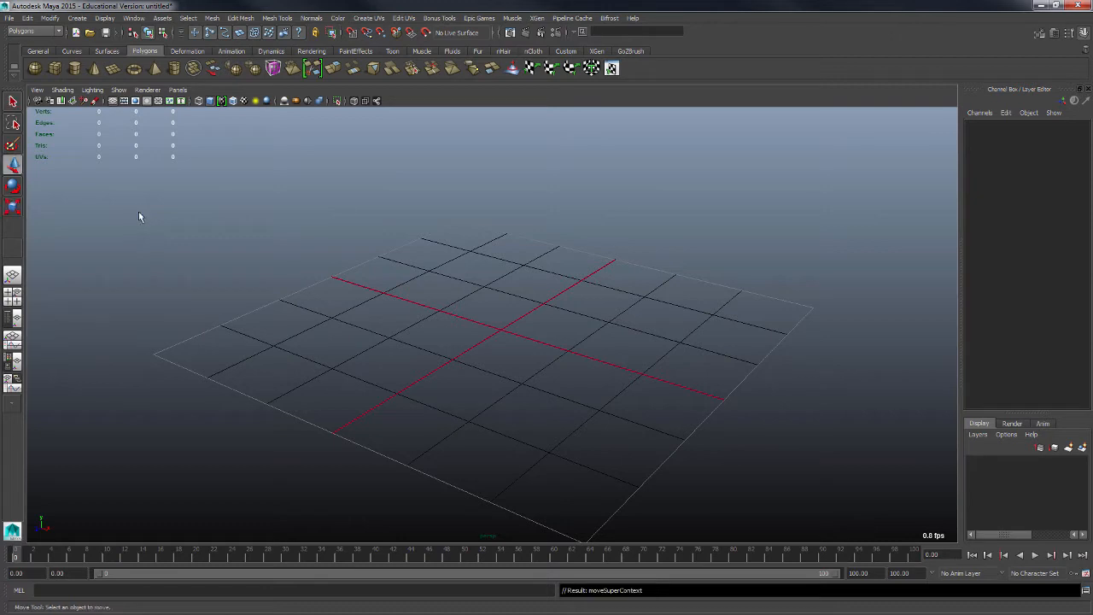
{"action": "key", "text": "e"}
{"action": "key", "text": "r"}
{"action": "key", "text": "q"}
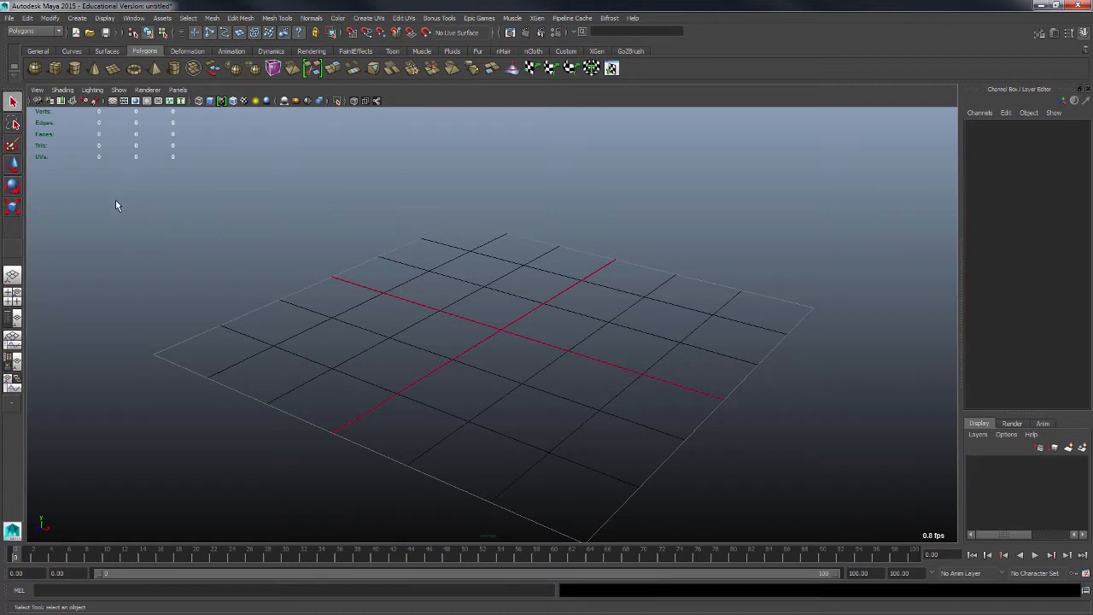
{"action": "key", "text": "w"}
{"action": "key", "text": "e"}
{"action": "key", "text": "r"}
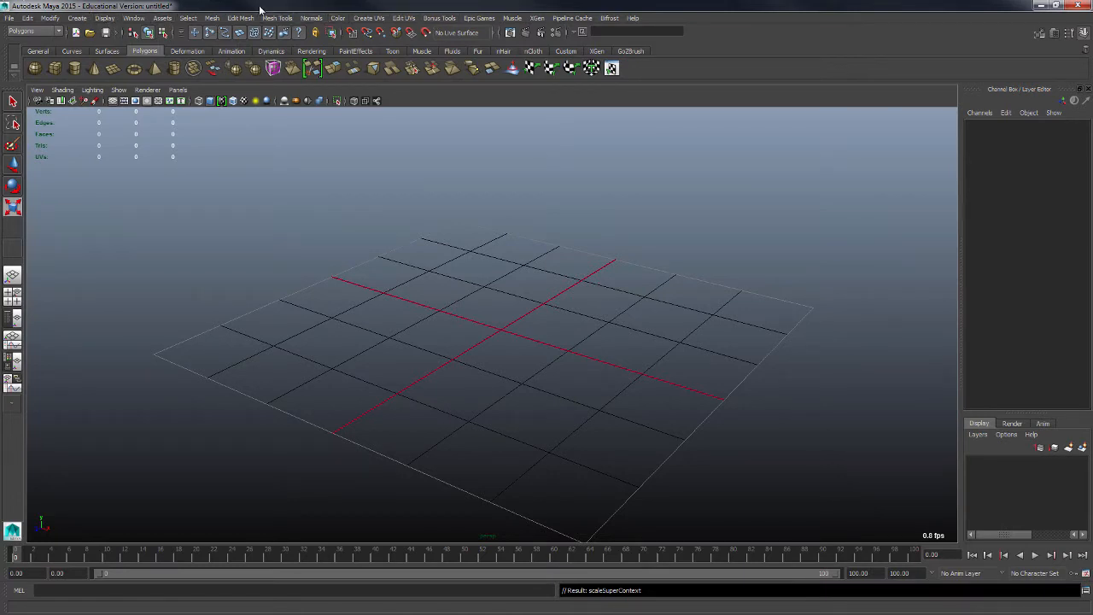
{"action": "left_click", "coordinate": [12, 19]}
{"action": "left_click", "coordinate": [12, 18]}
{"action": "left_click", "coordinate": [71, 19]}
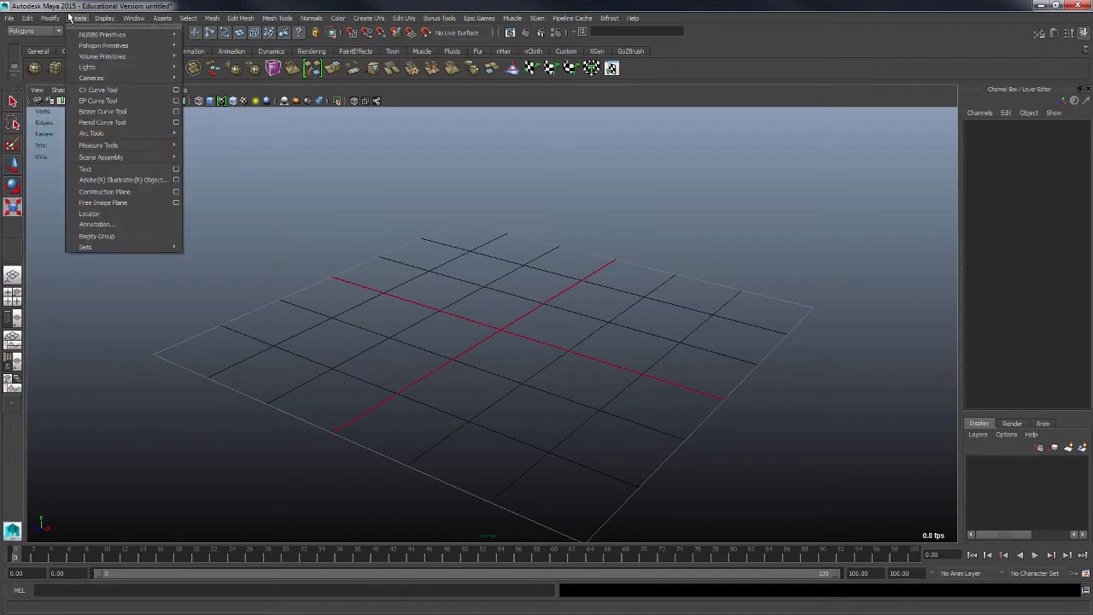
{"action": "left_click", "coordinate": [72, 19]}
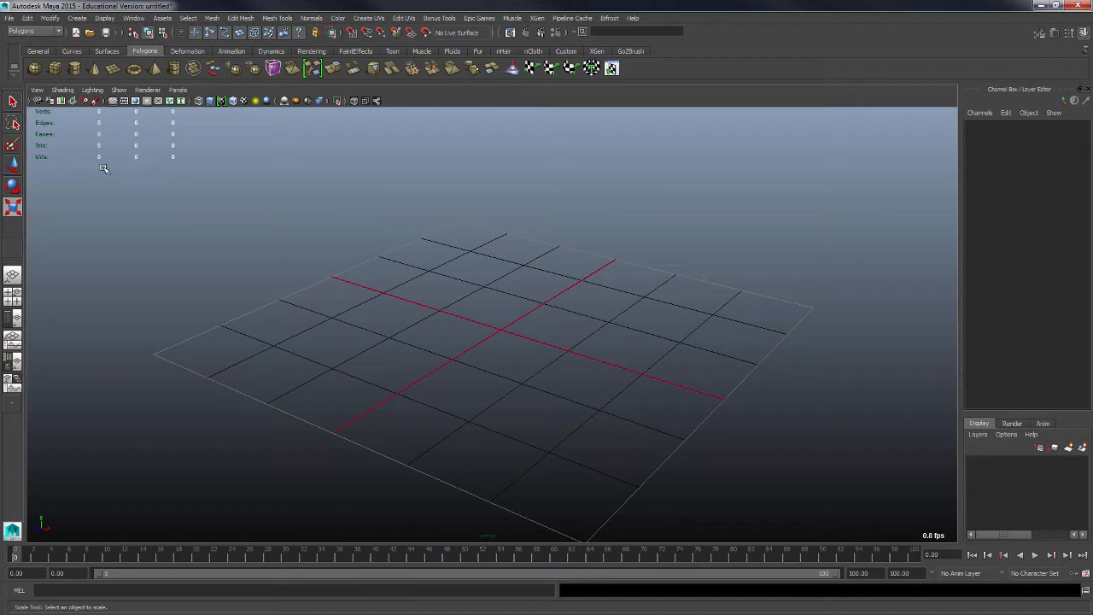
Step: Switch the menu set to Animation to see its menus, and return to Polygons
{"action": "left_click", "coordinate": [60, 32]}
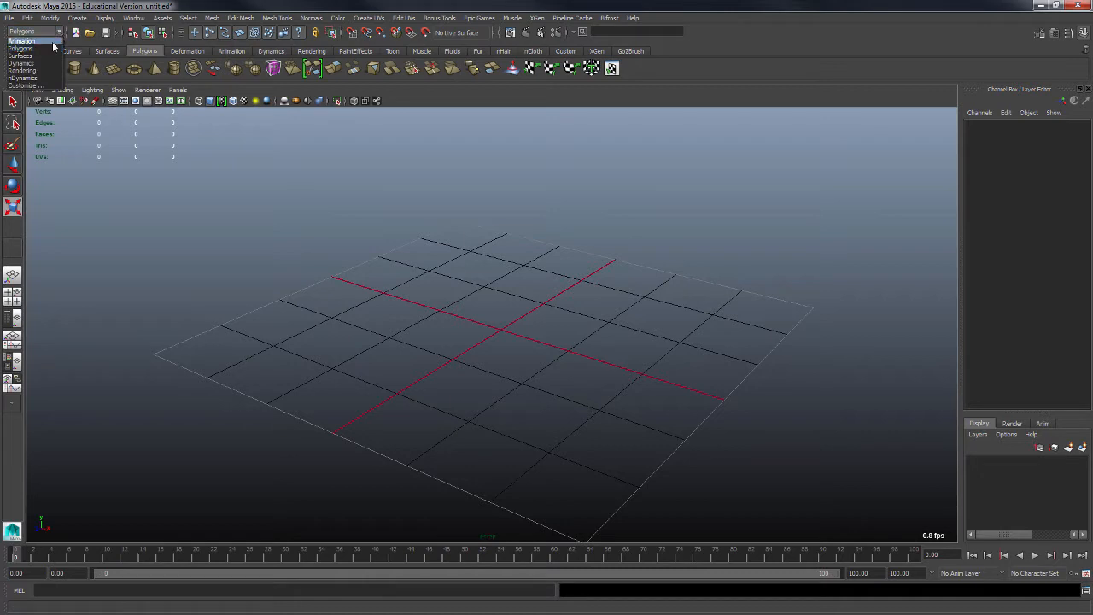
{"action": "left_click", "coordinate": [22, 41]}
{"action": "left_click", "coordinate": [60, 33]}
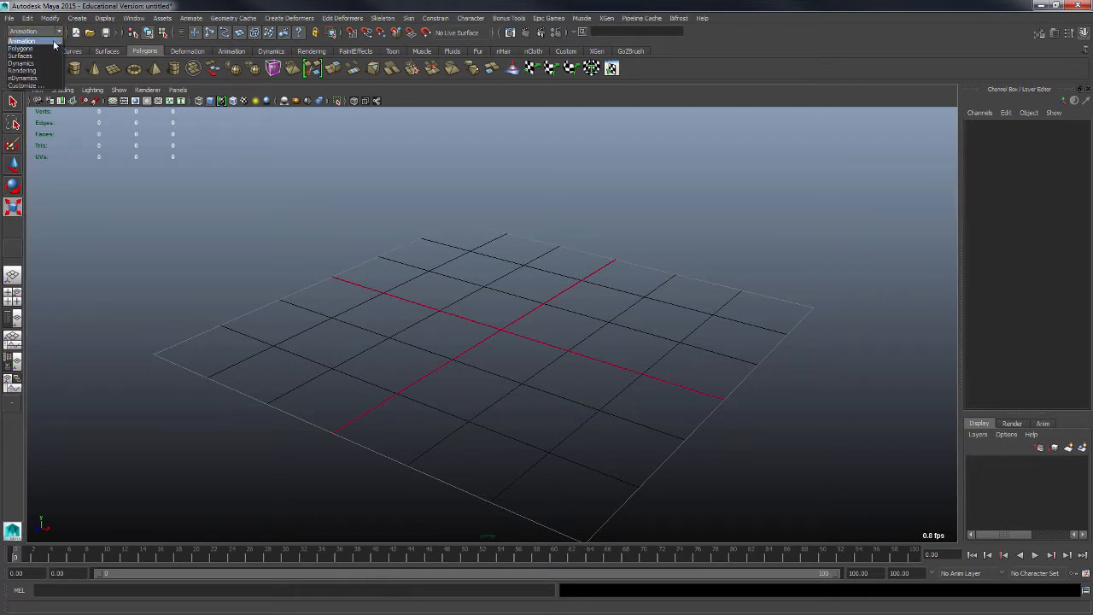
{"action": "left_click", "coordinate": [58, 31]}
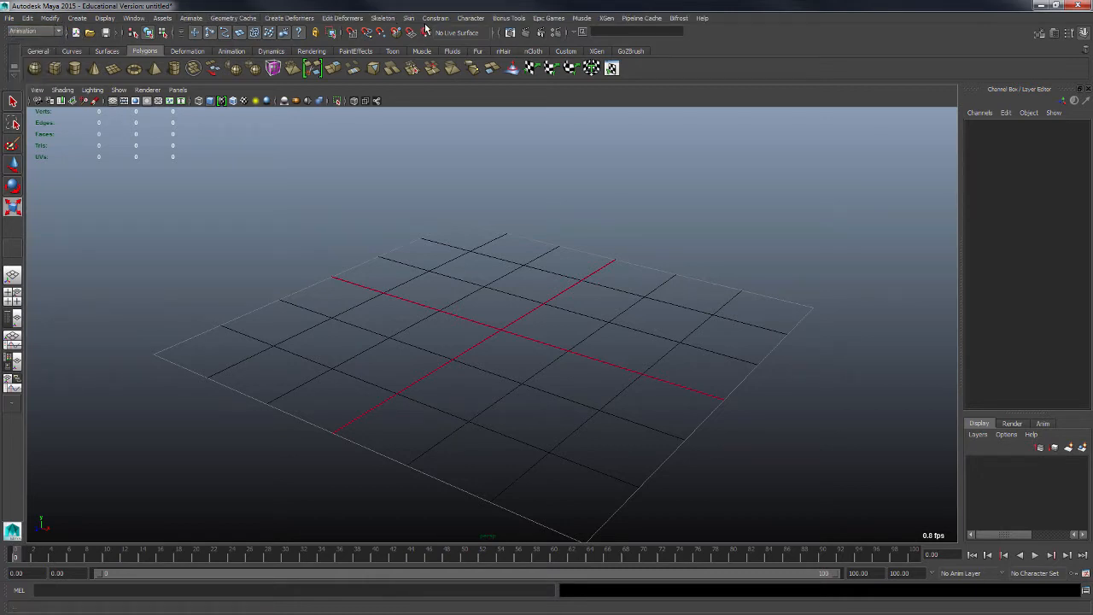
{"action": "left_click", "coordinate": [59, 33]}
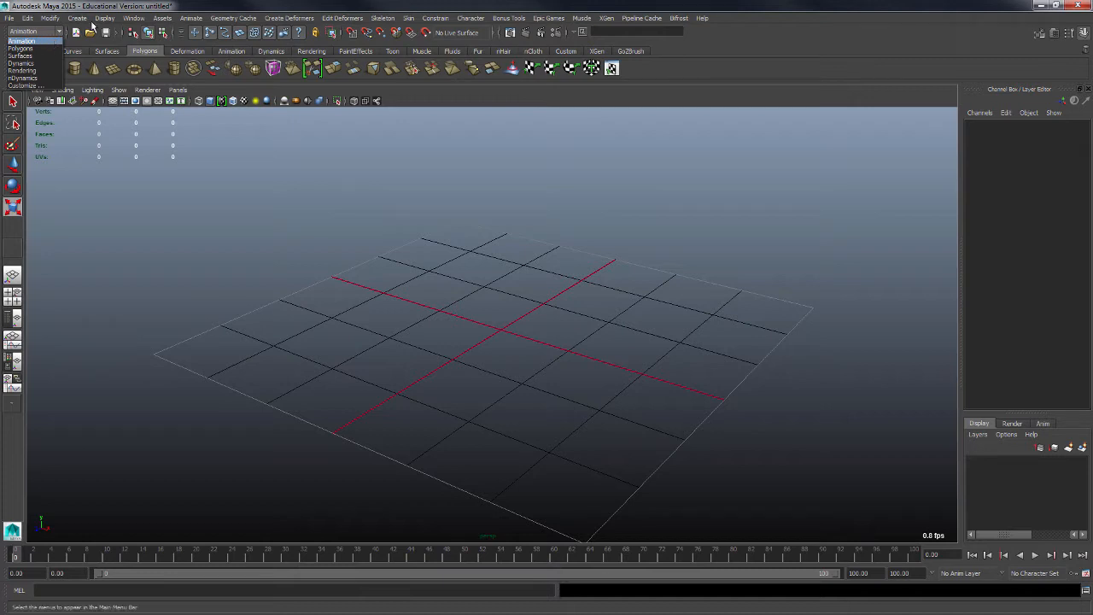
{"action": "left_click", "coordinate": [25, 48]}
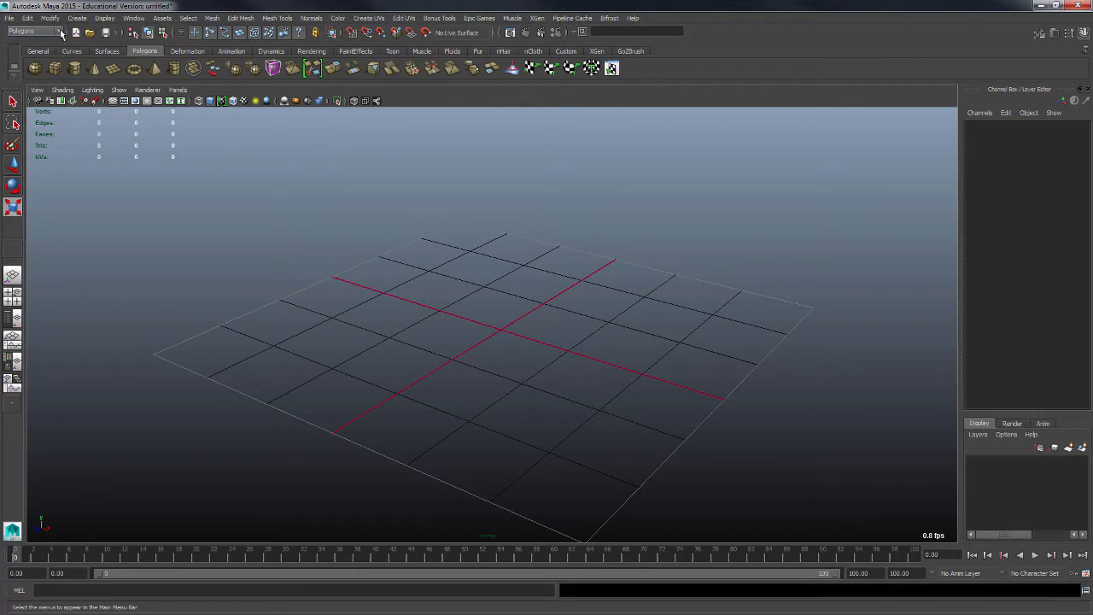
Step: Switch the menu set through Surfaces, Dynamics, Rendering and nDynamics in turn
{"action": "left_click", "coordinate": [58, 32]}
{"action": "left_click", "coordinate": [38, 57]}
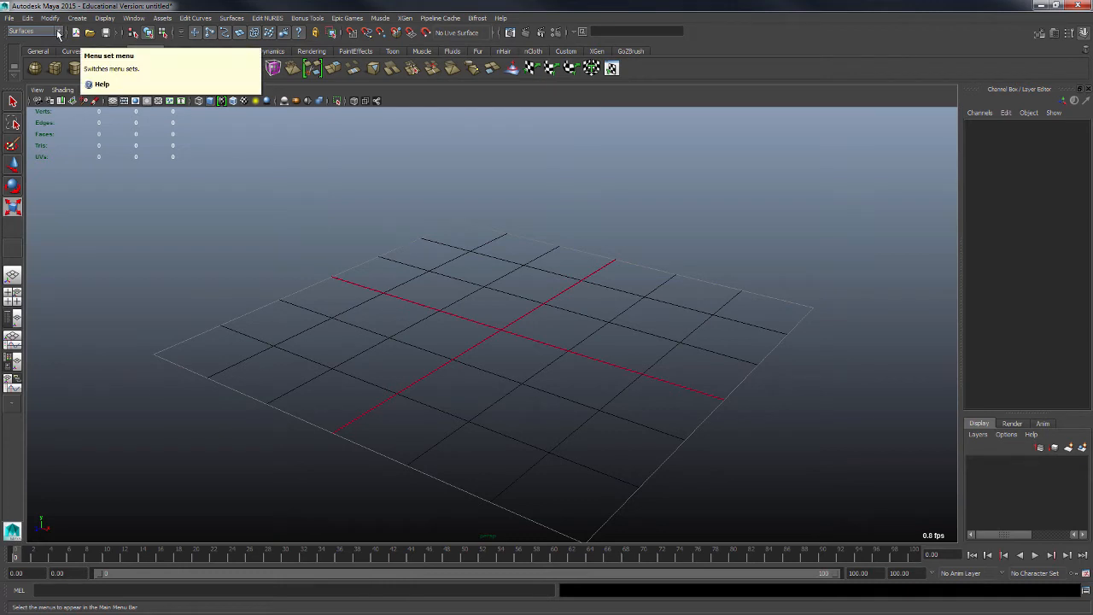
{"action": "left_click", "coordinate": [58, 32]}
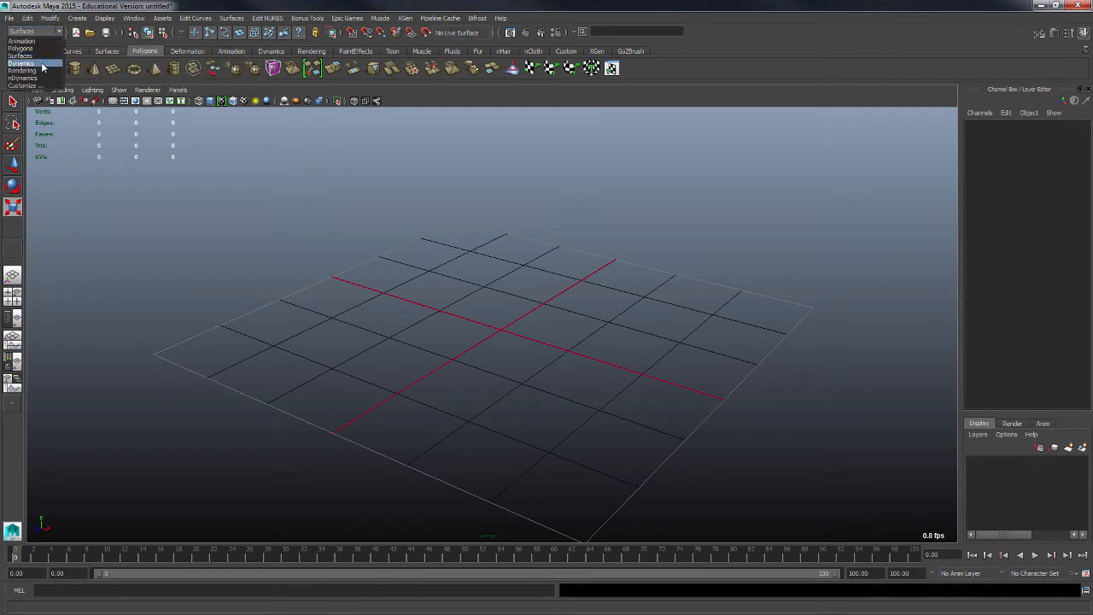
{"action": "left_click", "coordinate": [41, 64]}
{"action": "left_click", "coordinate": [60, 33]}
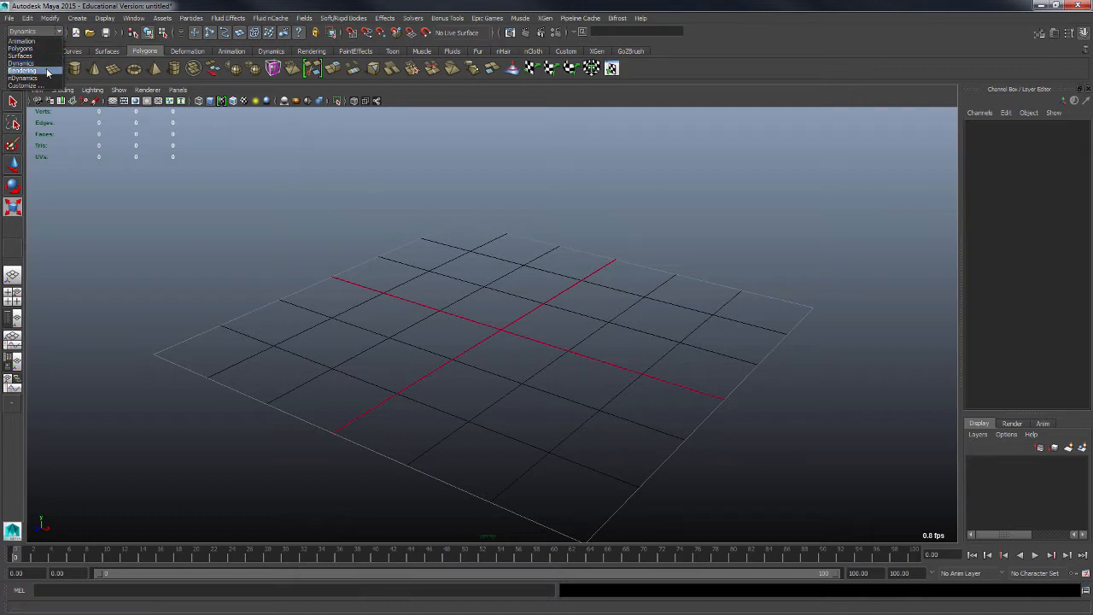
{"action": "left_click", "coordinate": [47, 70]}
{"action": "left_click", "coordinate": [58, 31]}
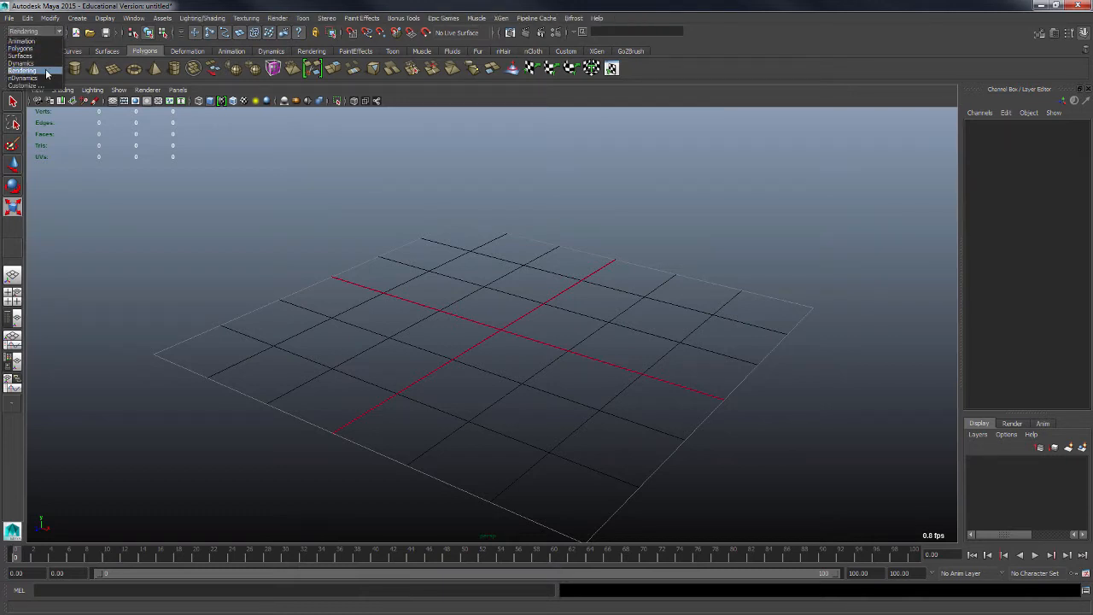
{"action": "left_click", "coordinate": [41, 79]}
Step: Set the menu set back to Polygons
{"action": "left_click", "coordinate": [59, 33]}
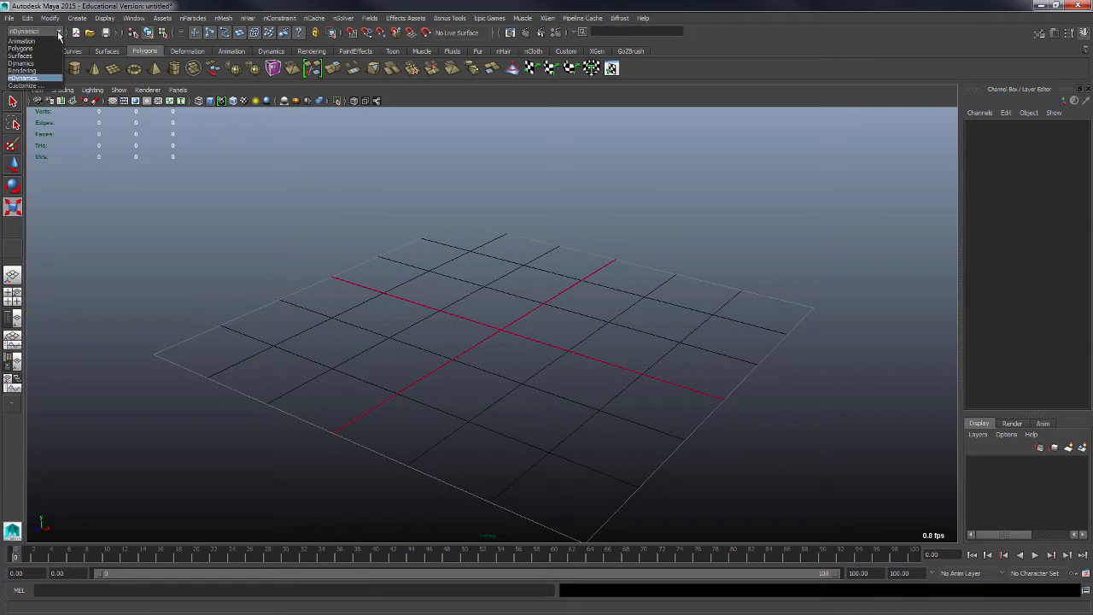
{"action": "left_click", "coordinate": [45, 49]}
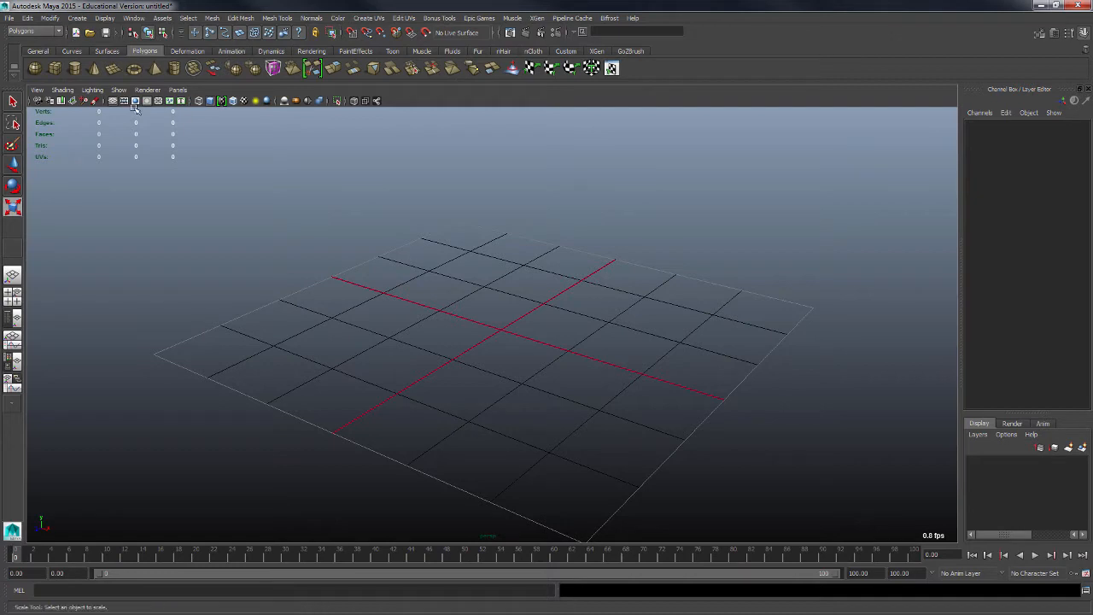
{"action": "left_click", "coordinate": [60, 31]}
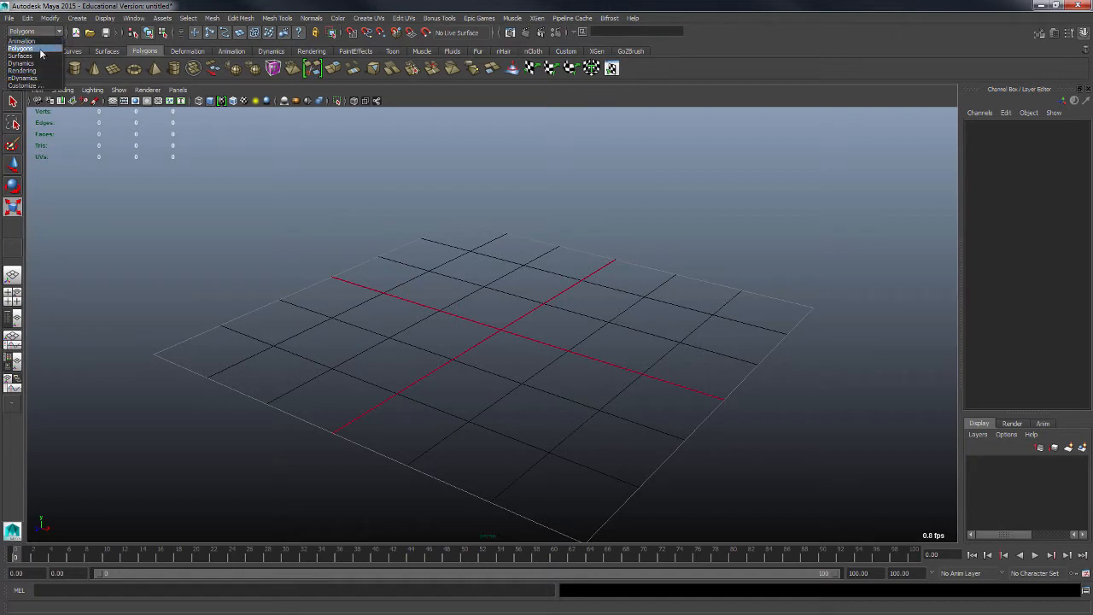
{"action": "left_click", "coordinate": [39, 48]}
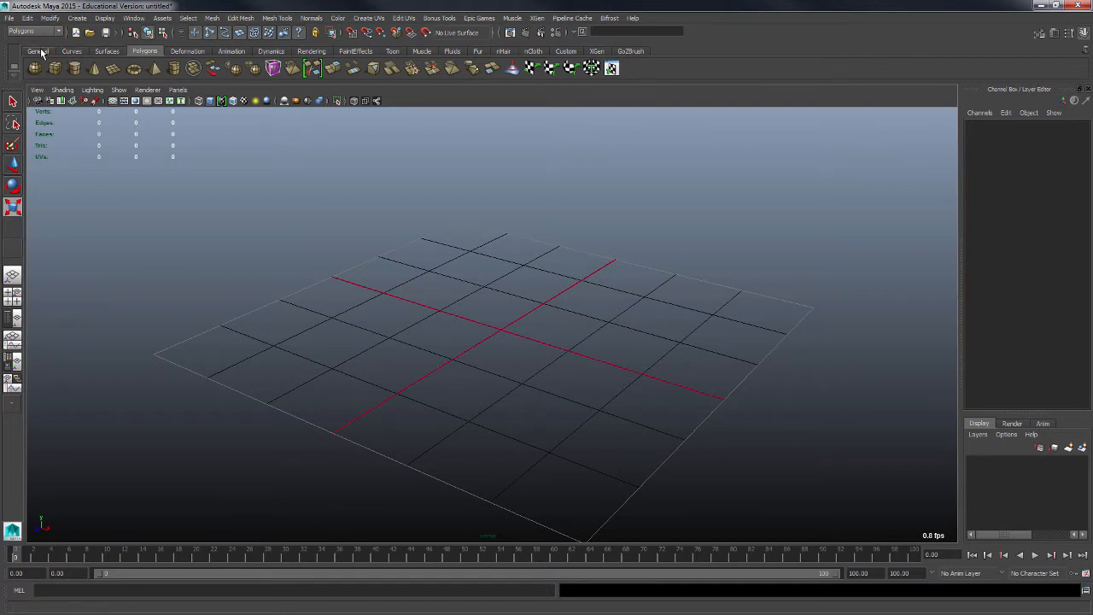
Step: Show the tools of the General, Curves, Surfaces and Polygons shelves in turn
{"action": "left_click", "coordinate": [39, 52]}
{"action": "left_click", "coordinate": [72, 51]}
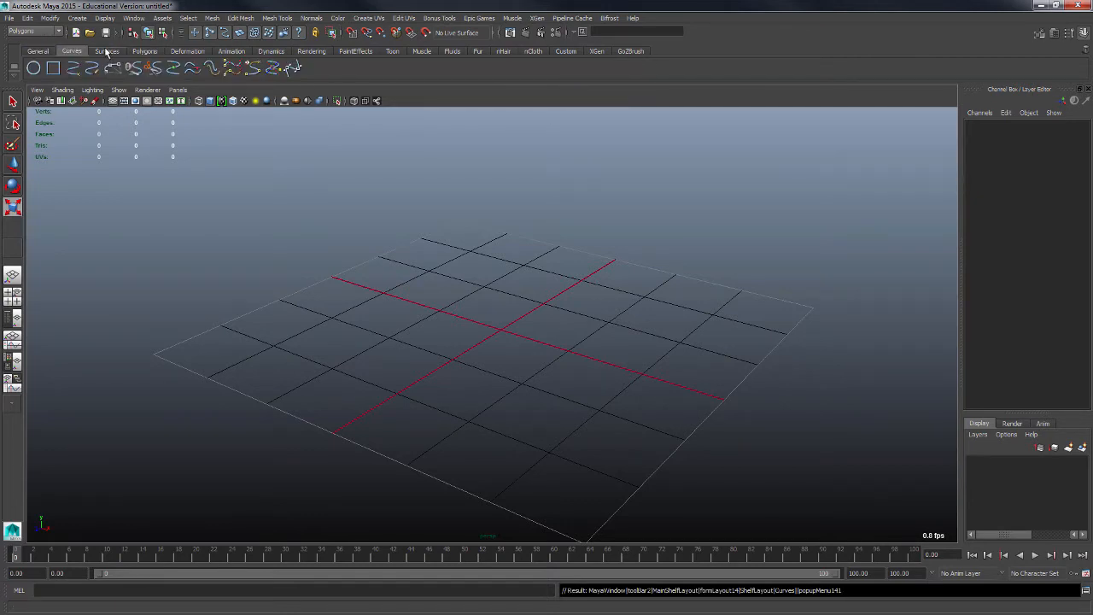
{"action": "left_click", "coordinate": [107, 52]}
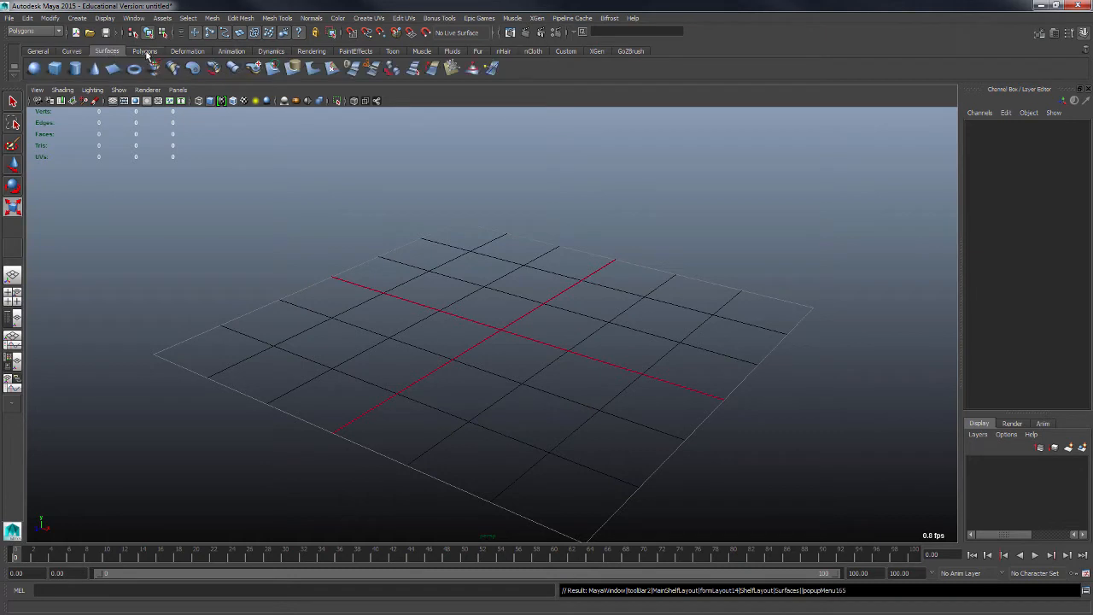
{"action": "left_click", "coordinate": [146, 51]}
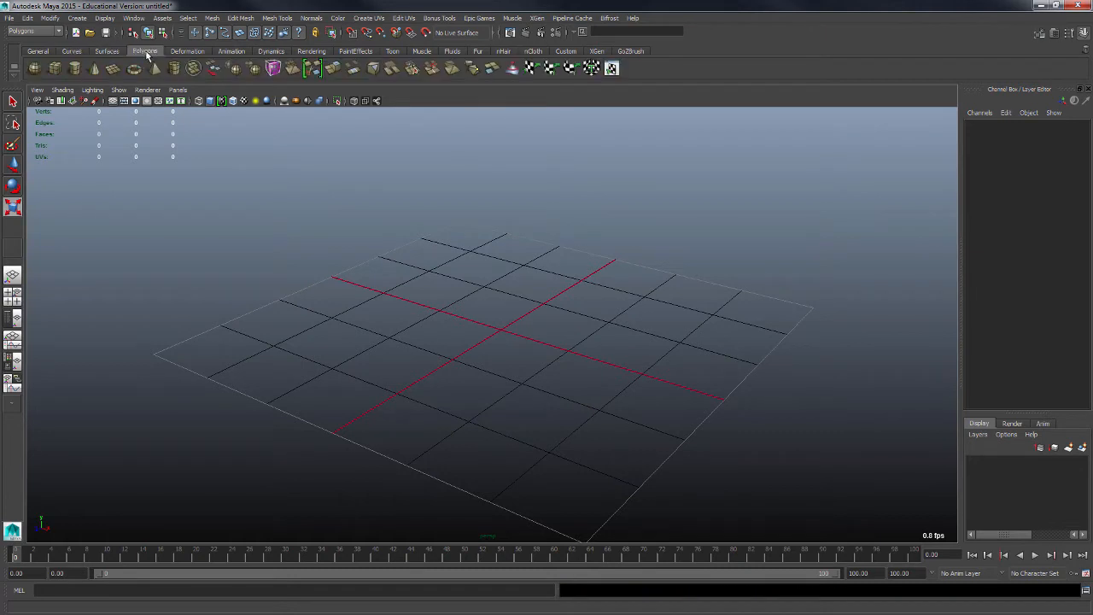
Step: Show the tools of the Animation, Dynamics and Rendering shelves in turn
{"action": "left_click", "coordinate": [230, 51]}
{"action": "left_click", "coordinate": [34, 31]}
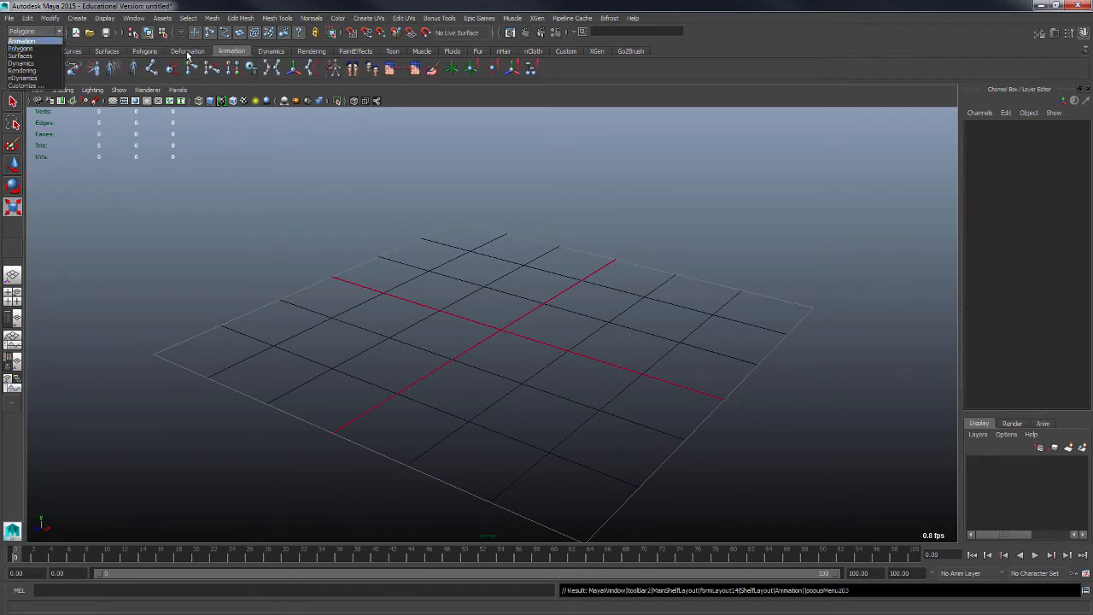
{"action": "left_click", "coordinate": [272, 53]}
{"action": "left_click", "coordinate": [273, 52]}
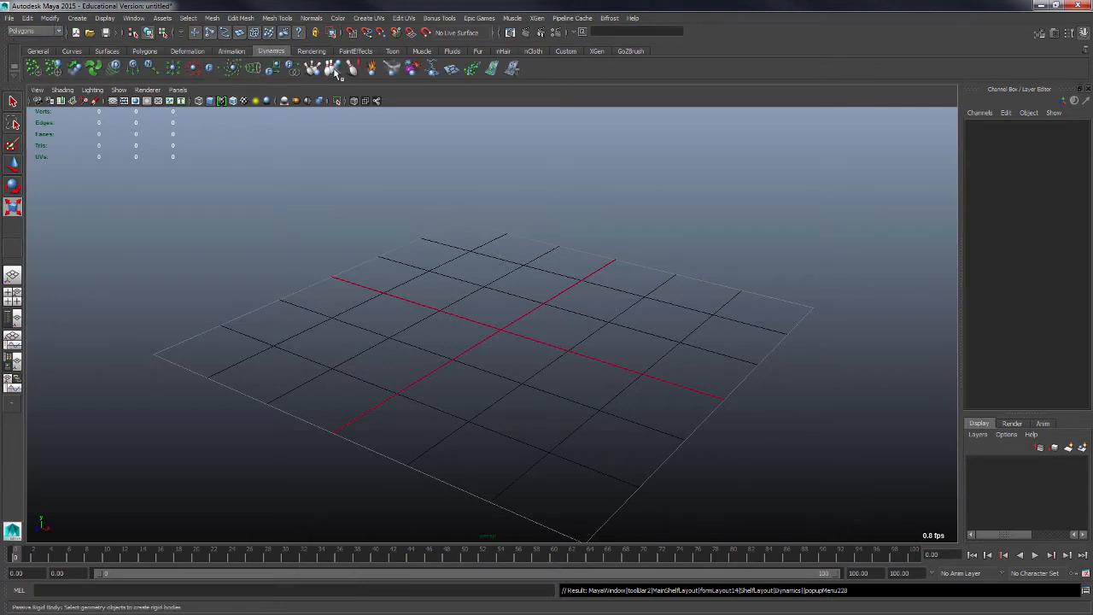
{"action": "left_click", "coordinate": [311, 51]}
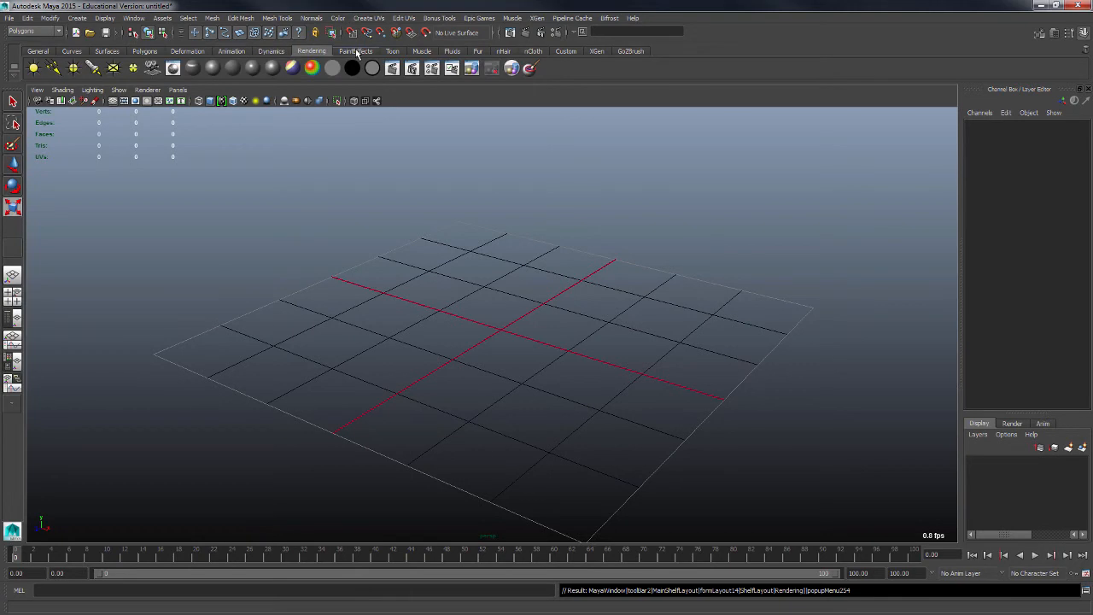
Step: Show the tools of the PaintEffects and Toon shelves and return to the Polygons shelf
{"action": "left_click", "coordinate": [356, 50]}
{"action": "left_click", "coordinate": [393, 52]}
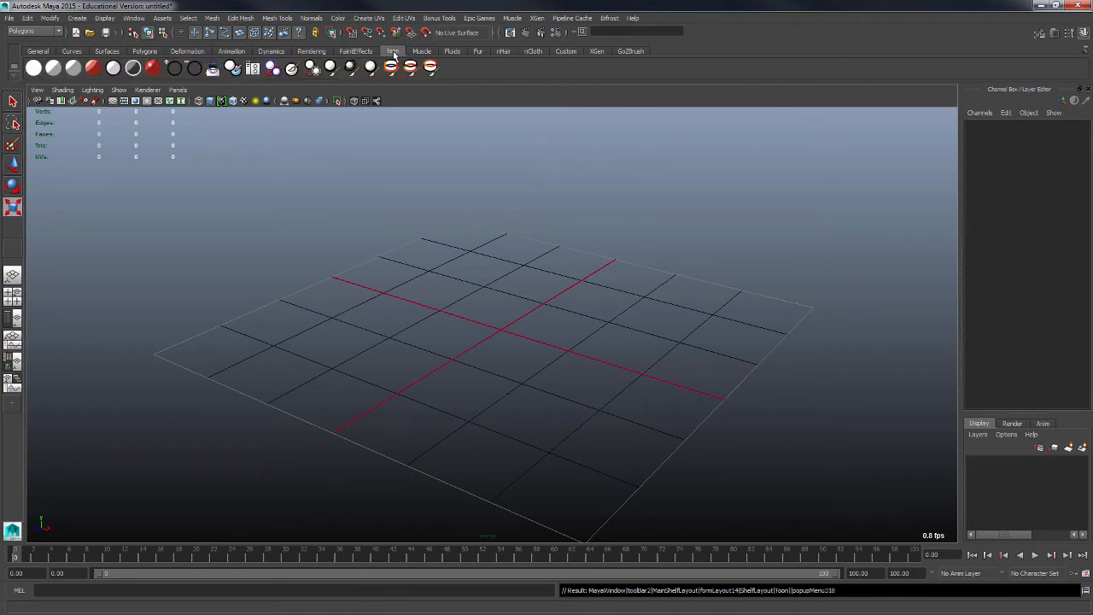
{"action": "left_click", "coordinate": [145, 51]}
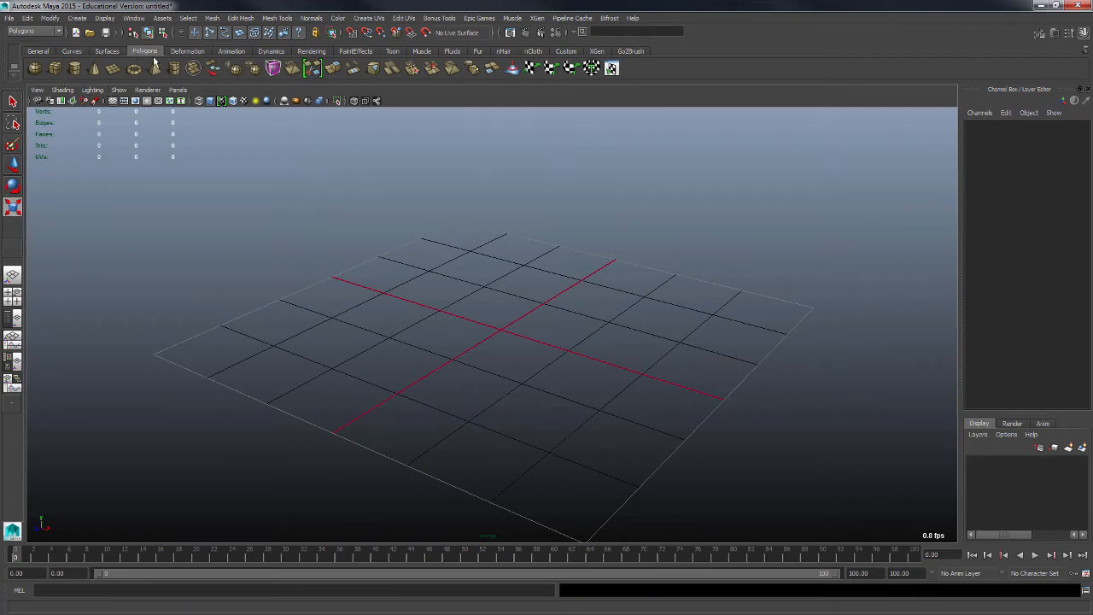
Step: Review the file, object-creation, display and window commands available in the main menus
{"action": "left_click", "coordinate": [7, 19]}
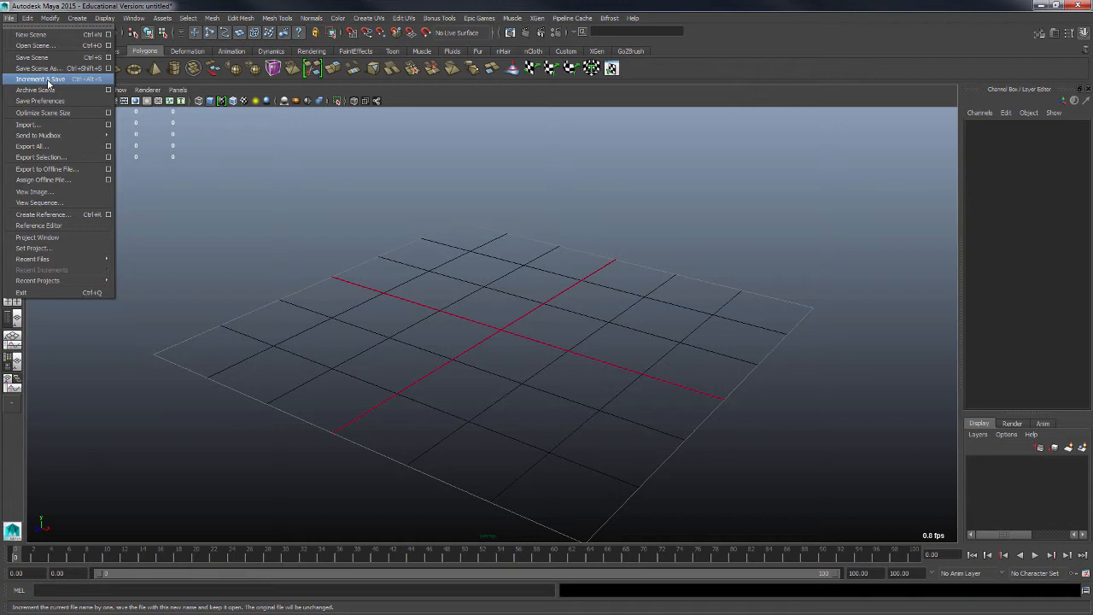
{"action": "mouse_move", "coordinate": [27, 20]}
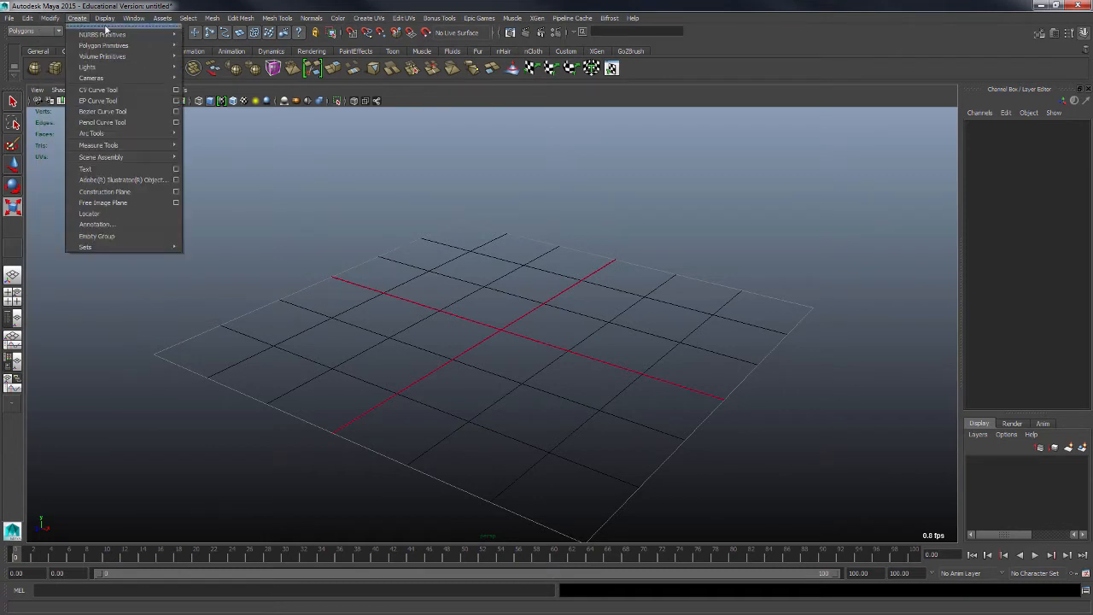
{"action": "mouse_move", "coordinate": [128, 19]}
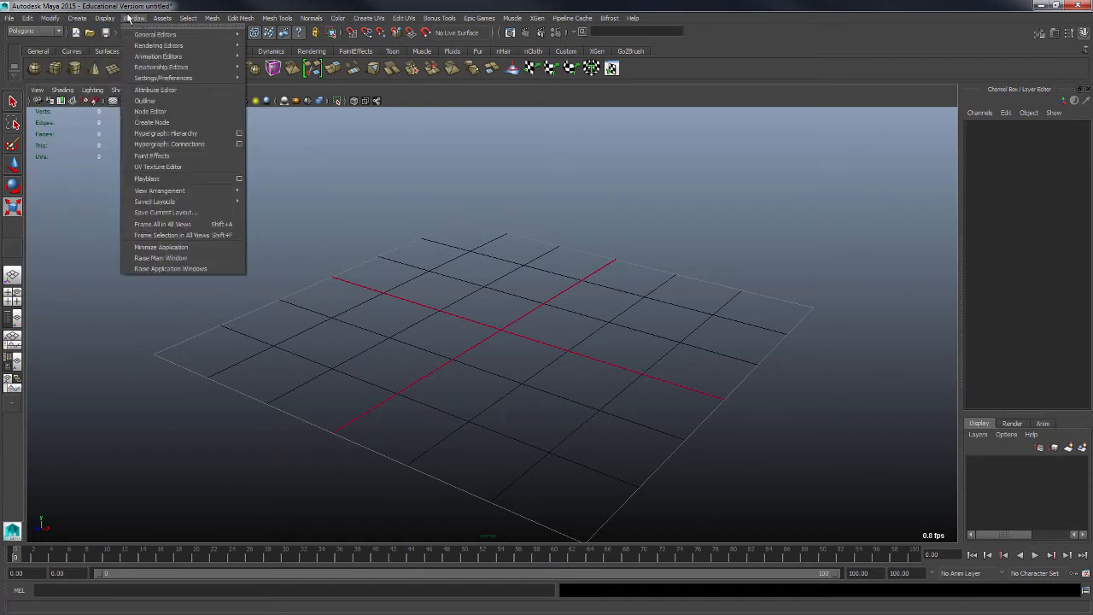
{"action": "left_click", "coordinate": [242, 7]}
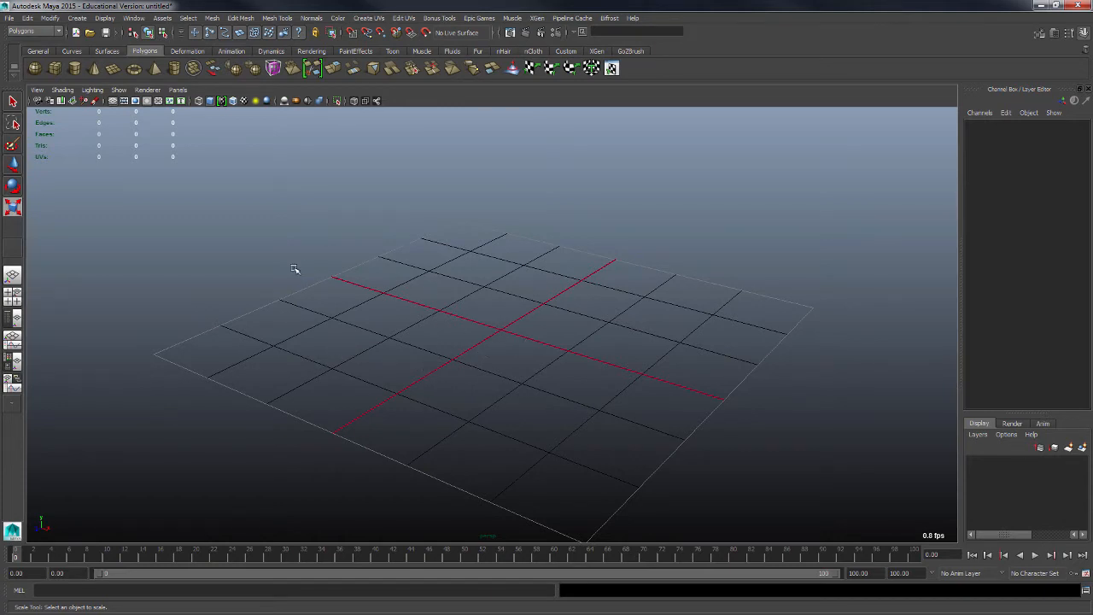
Step: Hide the grid in the perspective view and show it again
{"action": "left_click", "coordinate": [113, 101]}
{"action": "left_click", "coordinate": [112, 101]}
{"action": "left_click", "coordinate": [114, 102]}
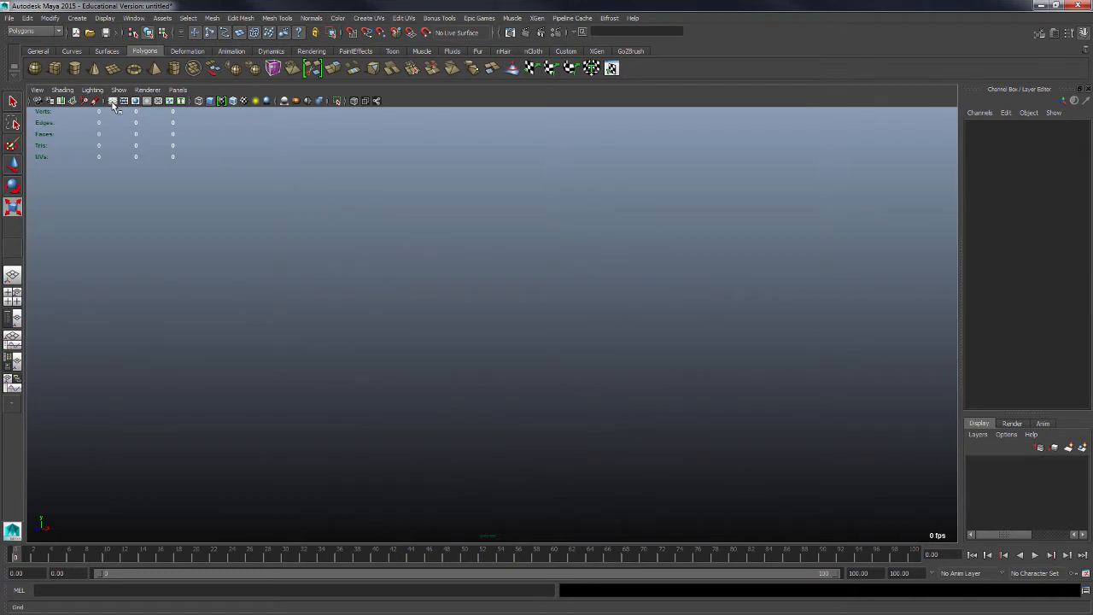
{"action": "left_click", "coordinate": [112, 101]}
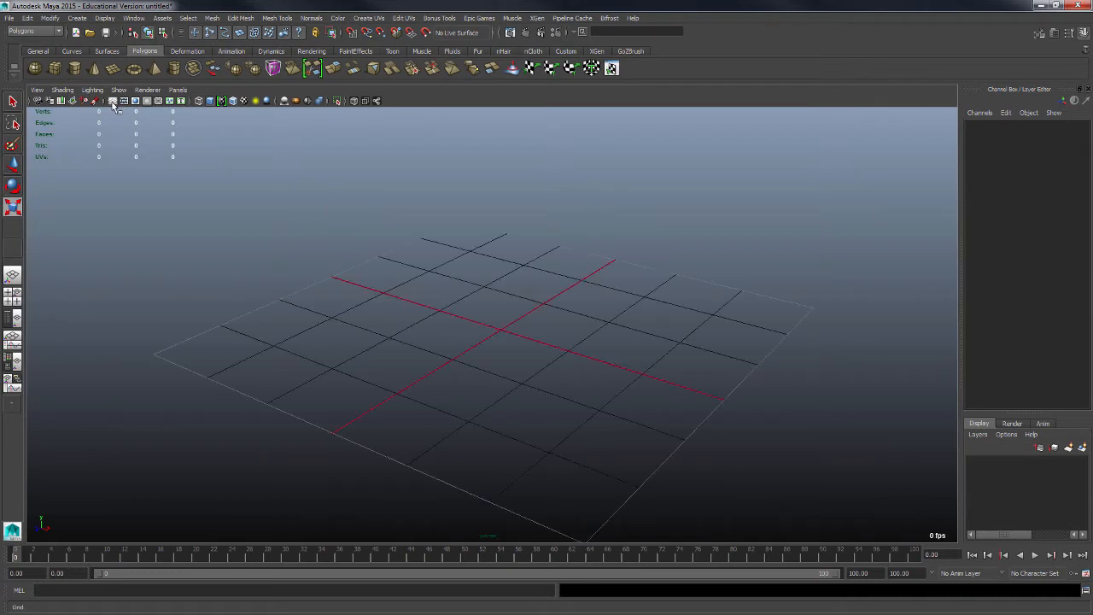
Step: Turn the global Grid display option off and back on, and toggle the perspective view's own grid again
{"action": "left_click", "coordinate": [139, 19]}
{"action": "mouse_move", "coordinate": [105, 18]}
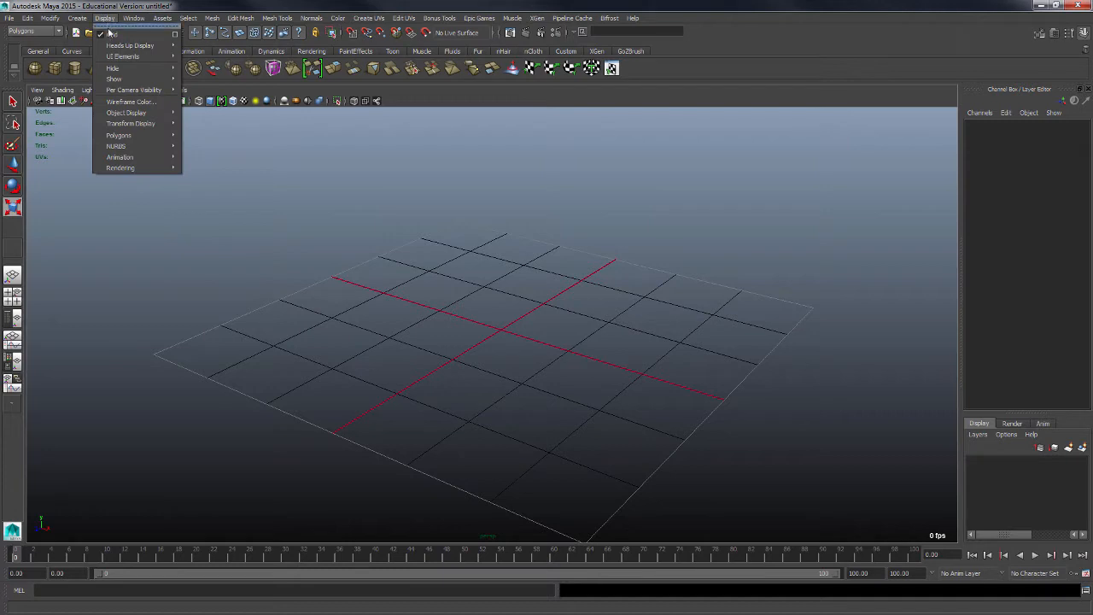
{"action": "left_click", "coordinate": [109, 34]}
{"action": "left_click", "coordinate": [104, 18]}
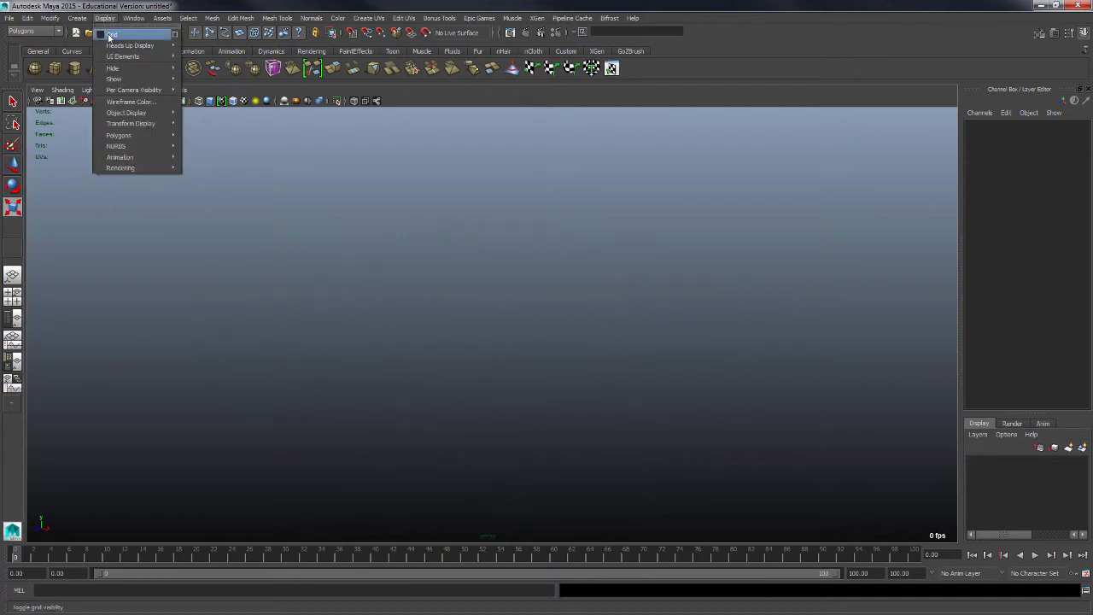
{"action": "left_click", "coordinate": [109, 34]}
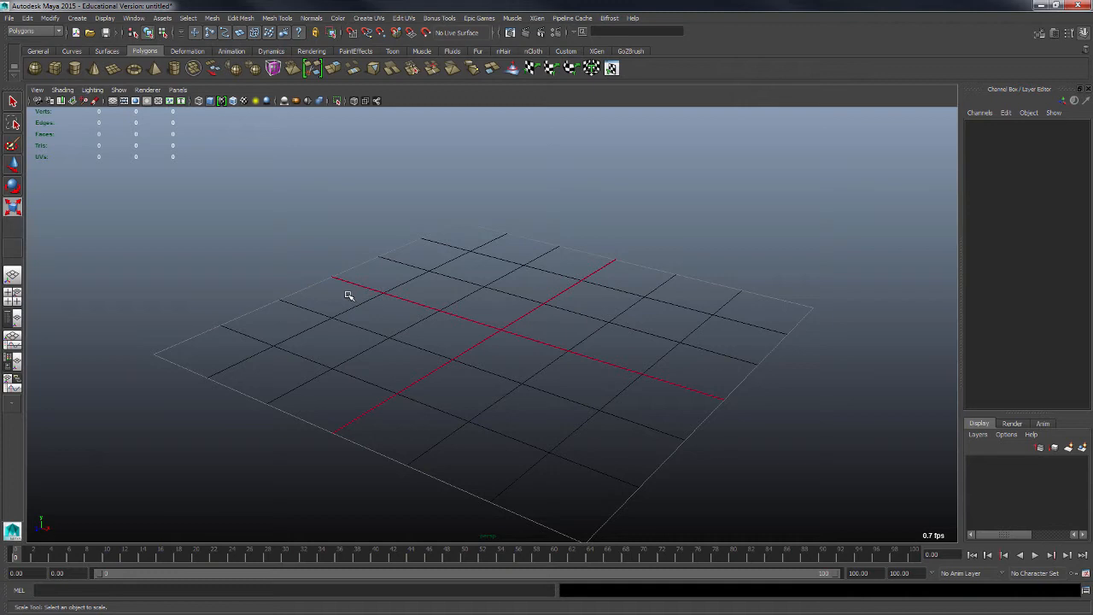
{"action": "left_click", "coordinate": [113, 102]}
{"action": "left_click", "coordinate": [114, 102]}
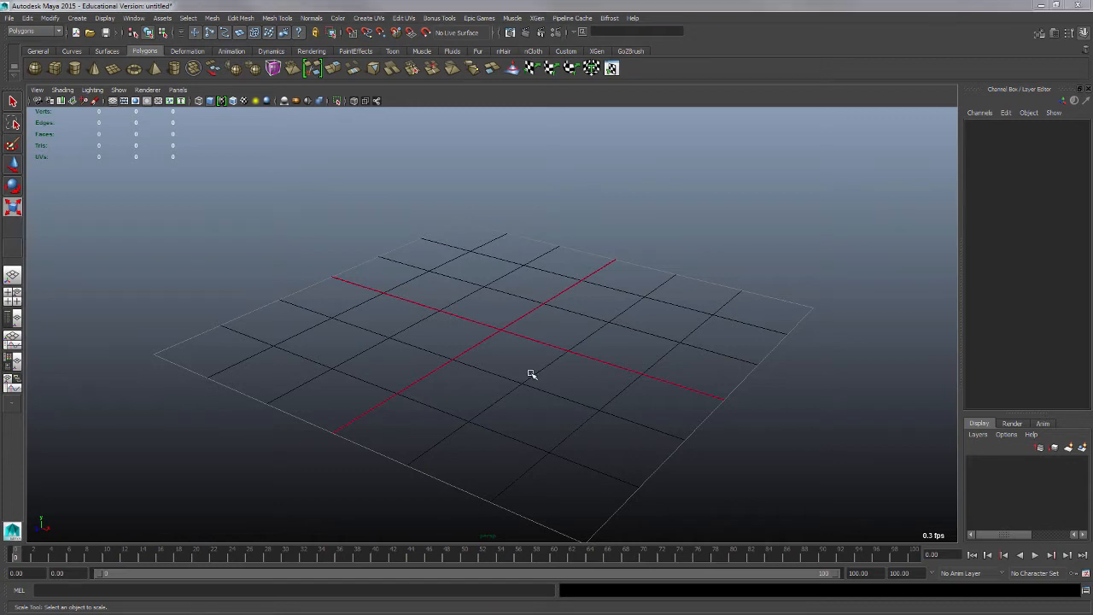
Step: Switch to the four-view layout, maximize the front view and return to the four views
{"action": "key", "text": "space"}
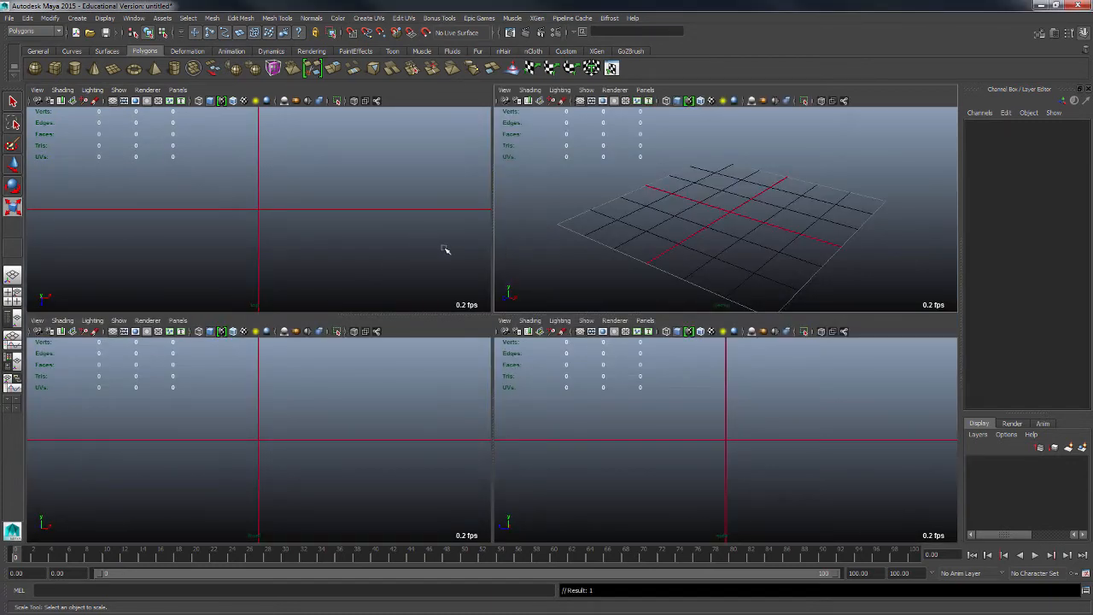
{"action": "left_click", "coordinate": [15, 303]}
{"action": "key", "text": "space"}
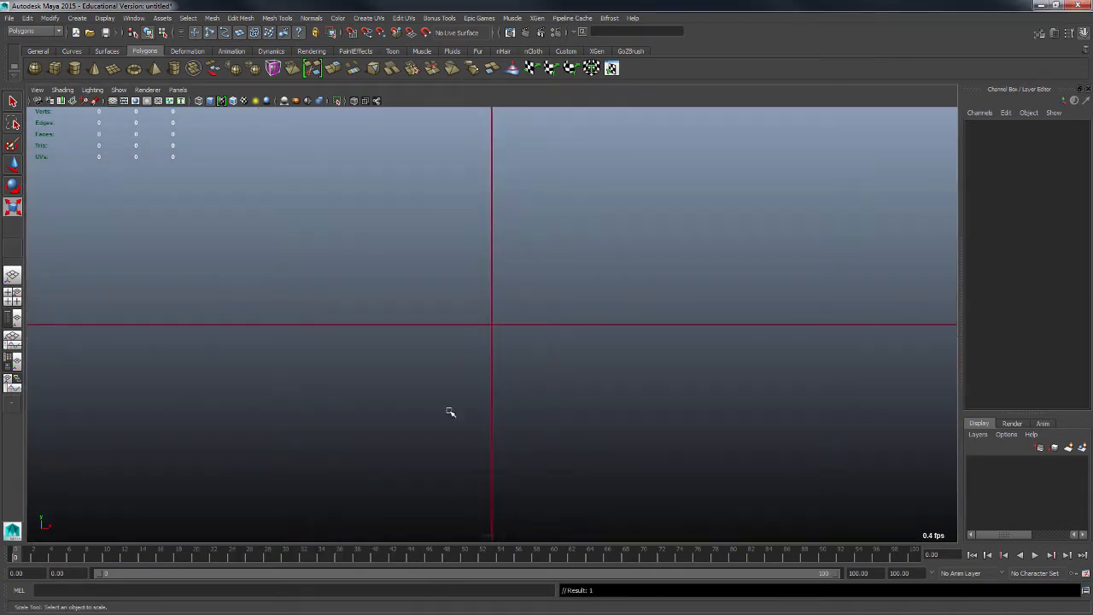
{"action": "key", "text": "space"}
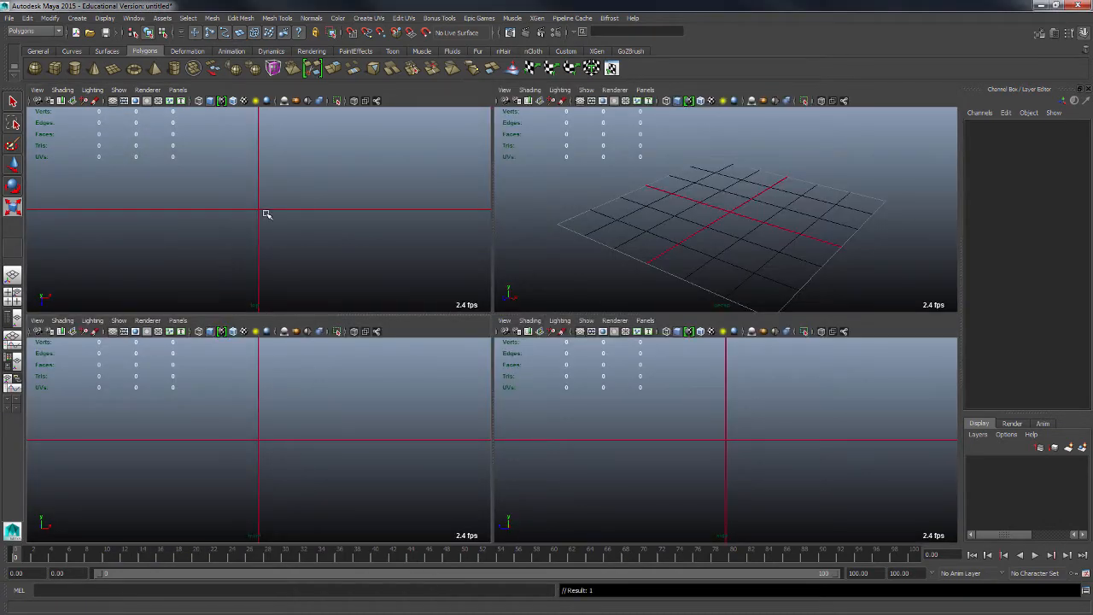
Step: Maximize the top, side and perspective views in turn from the four-view layout, ending with the perspective view full size
{"action": "key", "text": "space"}
{"action": "key", "text": "space"}
{"action": "key", "text": "space"}
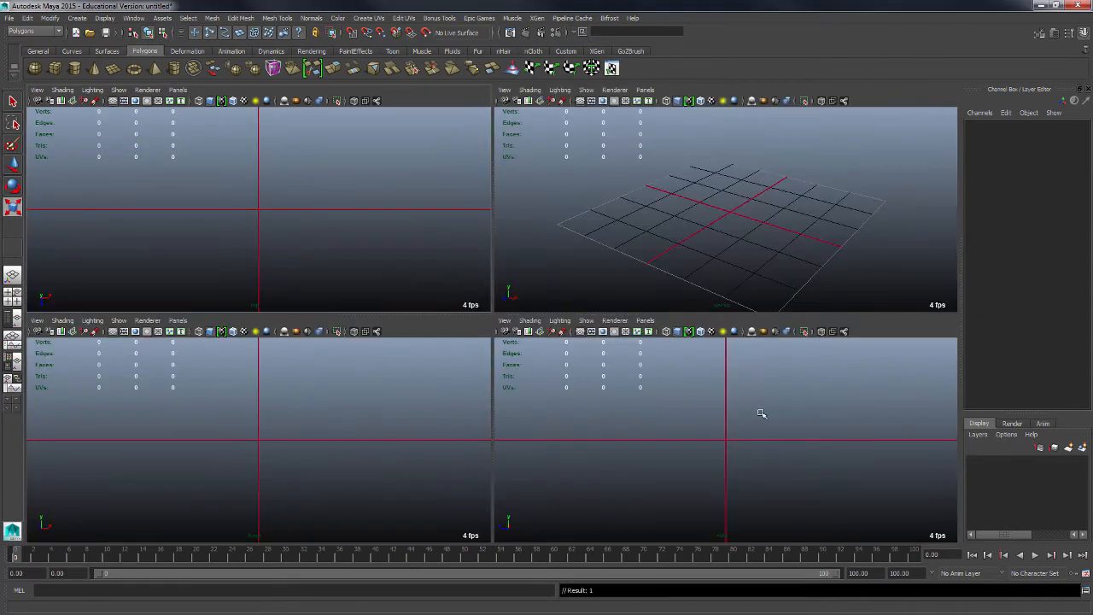
{"action": "key", "text": "space"}
{"action": "key", "text": "space"}
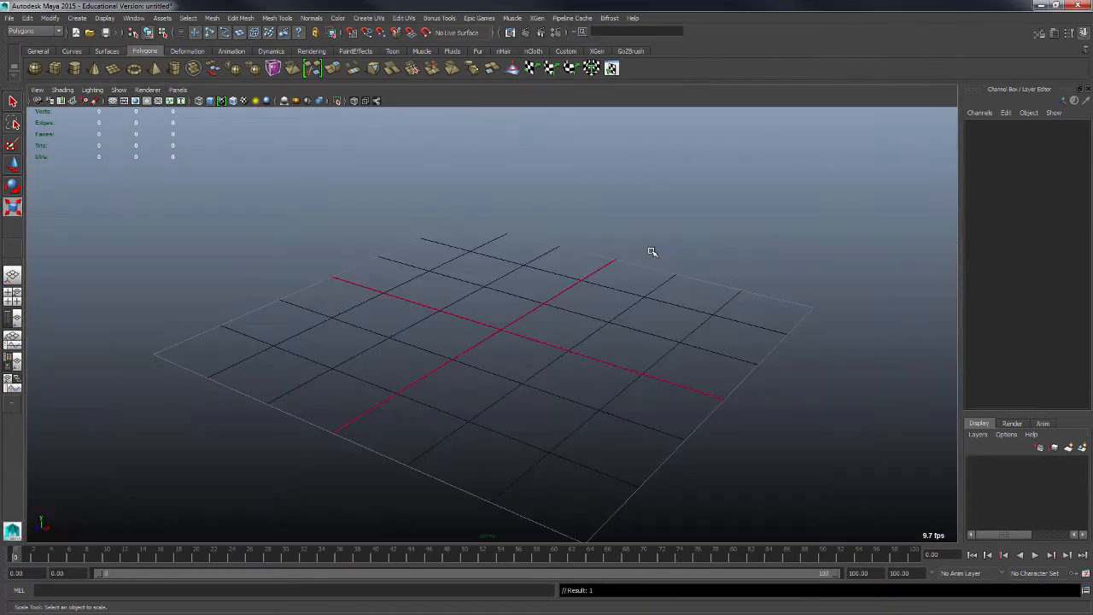
{"action": "key", "text": "space"}
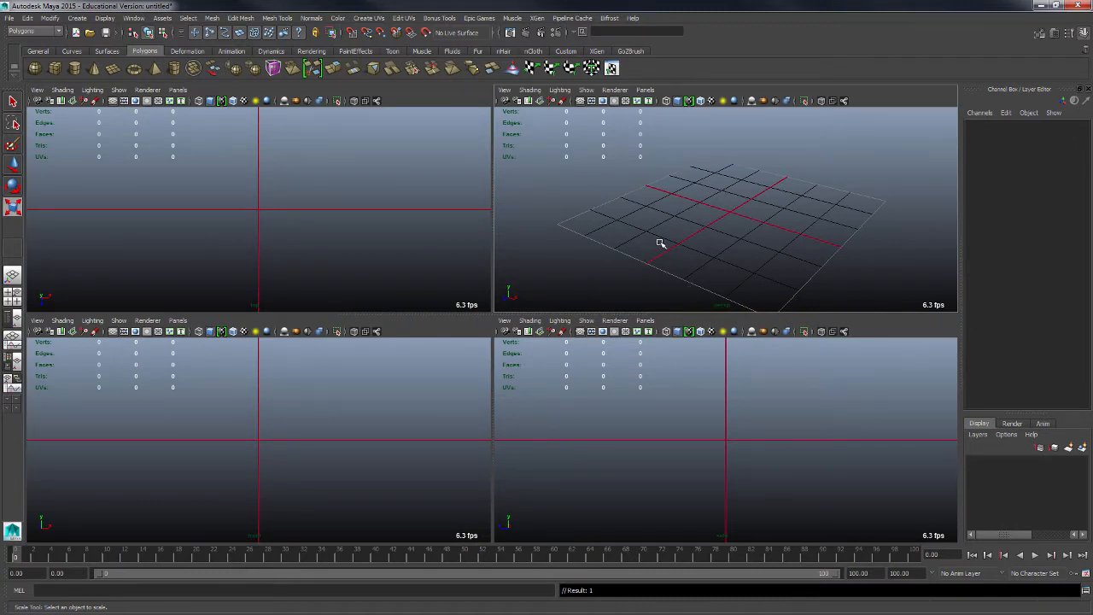
{"action": "key", "text": "space"}
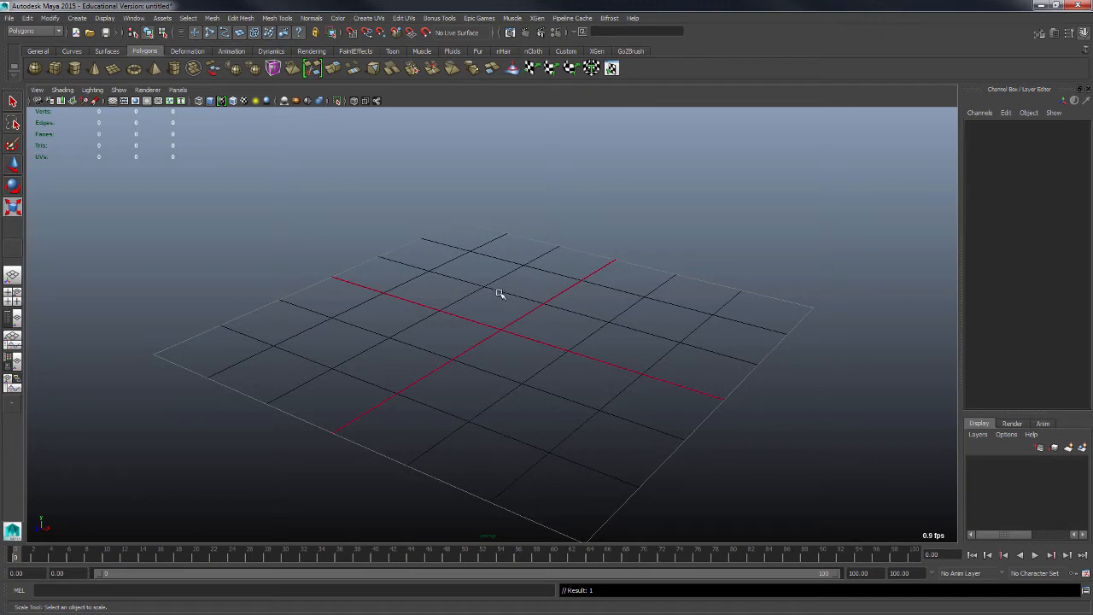
Step: Orbit the perspective view around the grid and pan it slightly
{"action": "mouse_move", "coordinate": [500, 290]}
{"action": "left_mouse_down", "text": "alt"}
{"action": "mouse_move", "coordinate": [539, 301]}
{"action": "mouse_move", "coordinate": [463, 283]}
{"action": "mouse_move", "coordinate": [620, 295]}
{"action": "mouse_move", "coordinate": [459, 285]}
{"action": "mouse_move", "coordinate": [464, 266]}
{"action": "mouse_move", "coordinate": [525, 276]}
{"action": "mouse_move", "coordinate": [579, 308]}
{"action": "mouse_move", "coordinate": [508, 340]}
{"action": "mouse_move", "coordinate": [430, 303]}
{"action": "mouse_move", "coordinate": [494, 299]}
{"action": "left_mouse_up", "text": "alt"}
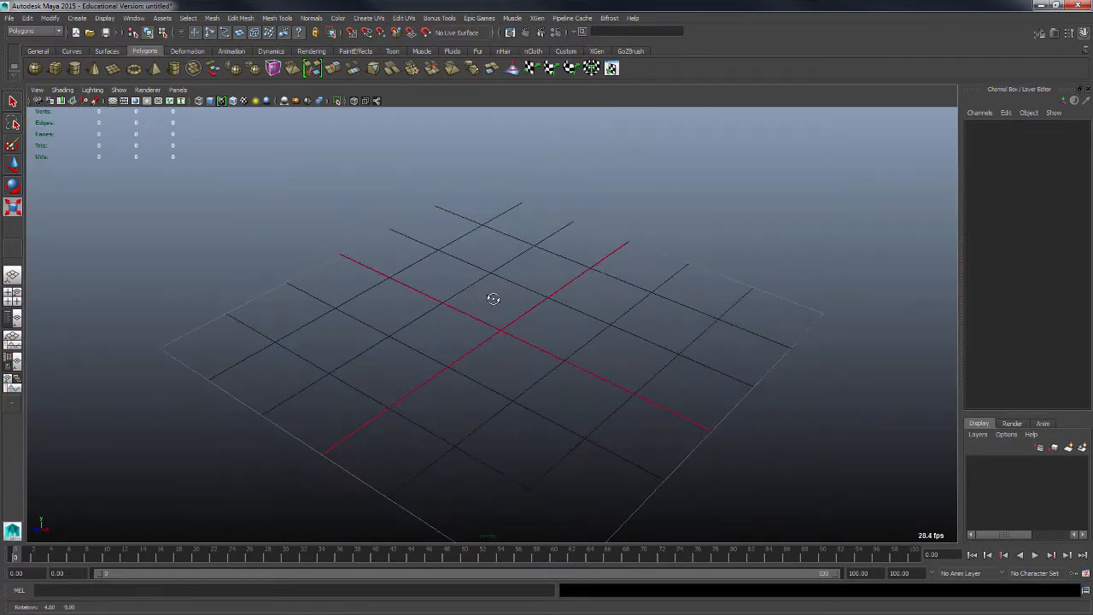
{"action": "key", "text": "r"}
{"action": "left_click_drag", "start_coordinate": [525, 340], "coordinate": [497, 328], "text": "alt"}
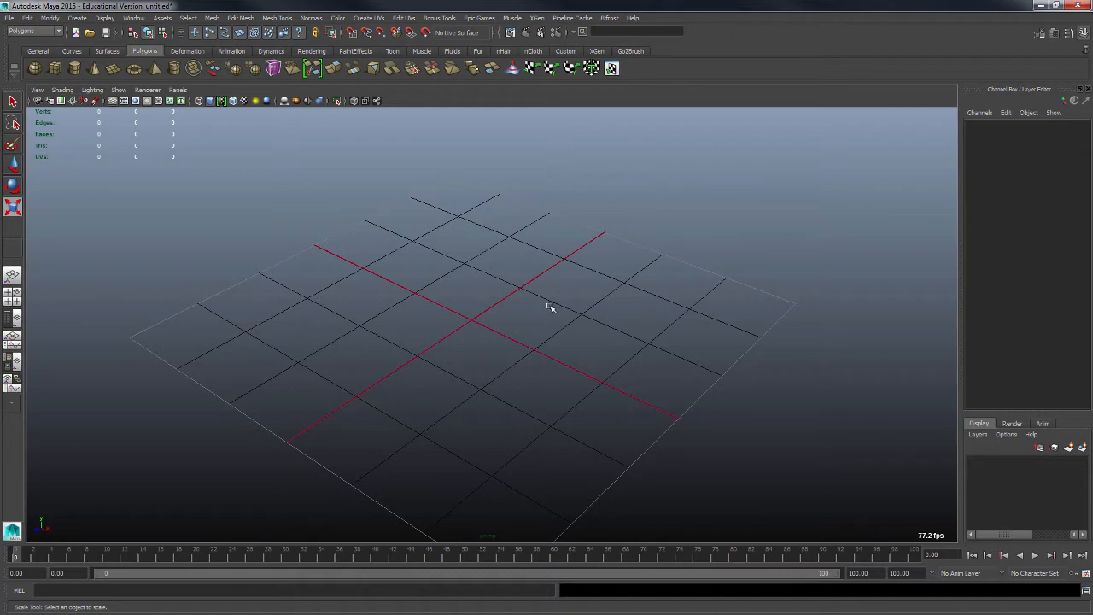
Step: Zoom the perspective view in and out, orbiting around the grid between zooms
{"action": "right_click_drag", "start_coordinate": [551, 308], "coordinate": [507, 388], "text": "alt"}
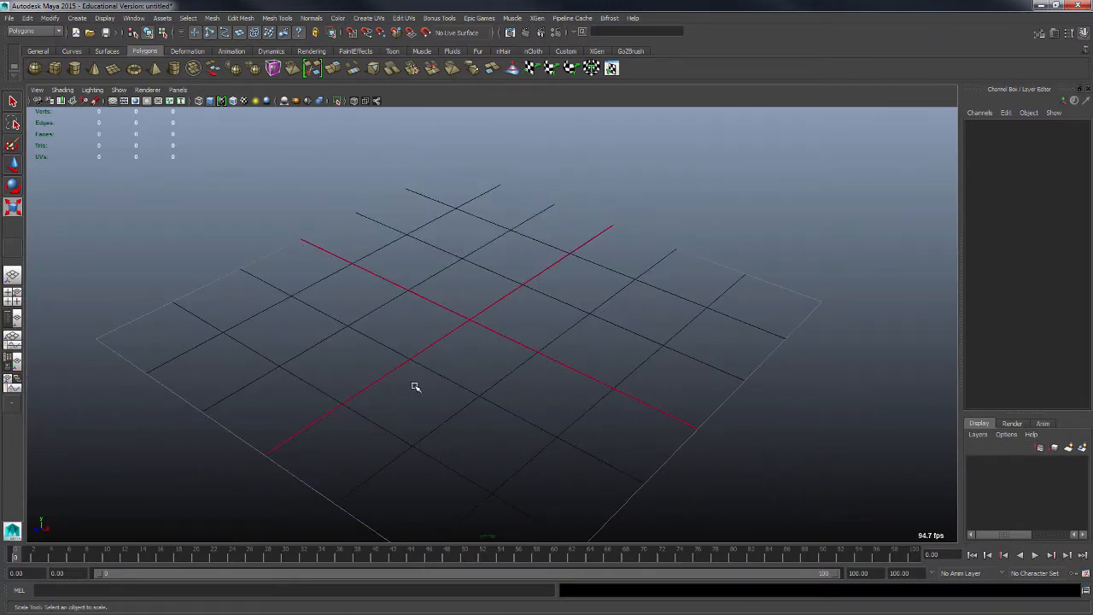
{"action": "left_click_drag", "start_coordinate": [414, 387], "coordinate": [537, 369], "text": "alt"}
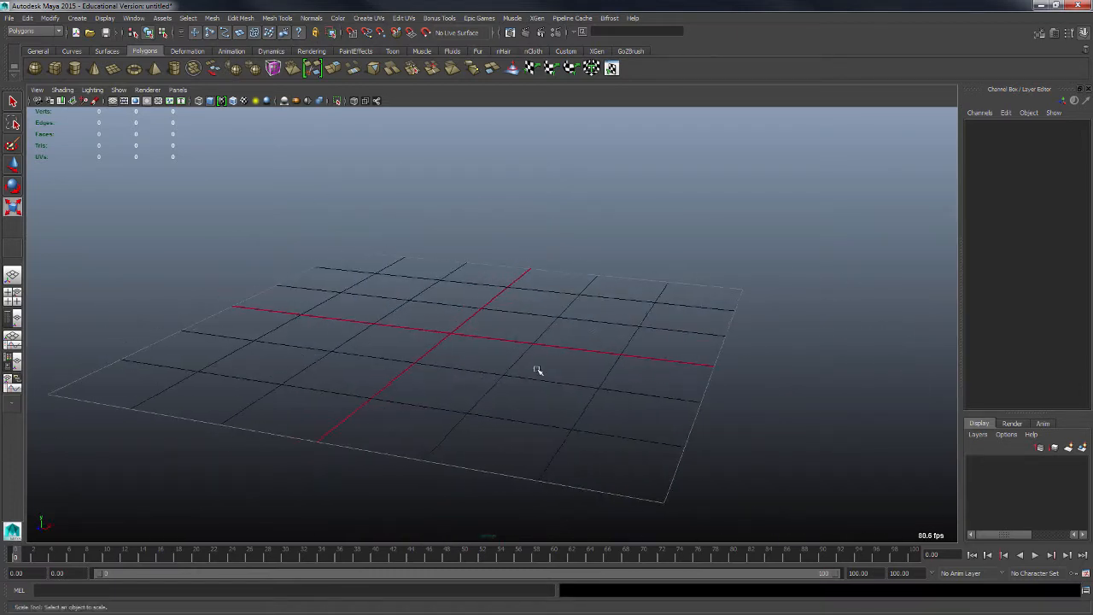
{"action": "right_click_drag", "start_coordinate": [537, 370], "coordinate": [582, 376], "text": "alt"}
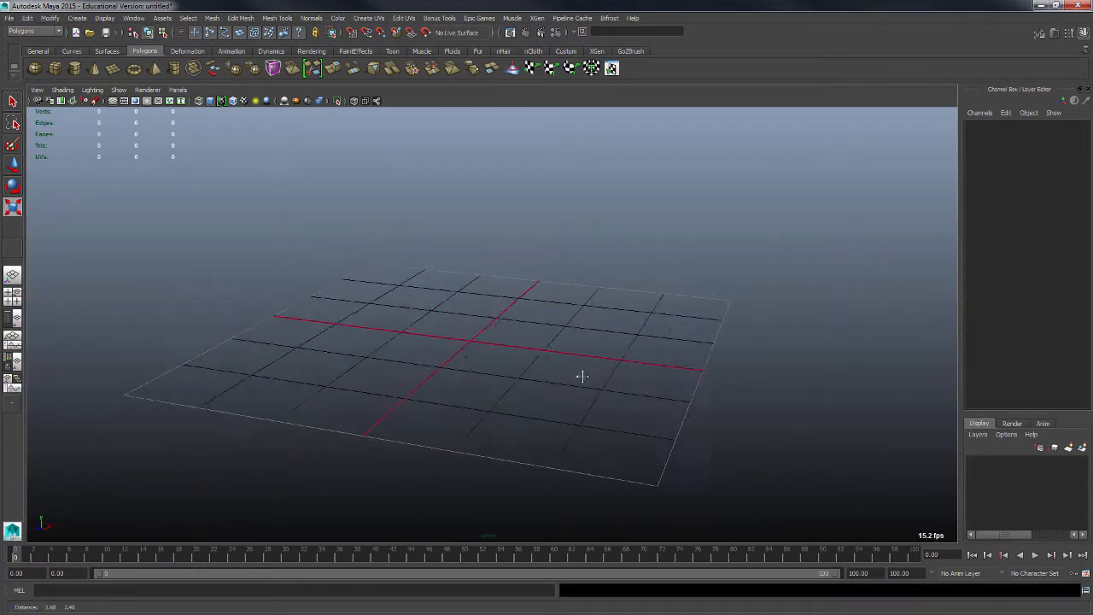
{"action": "left_click_drag", "start_coordinate": [582, 376], "coordinate": [489, 344], "text": "alt"}
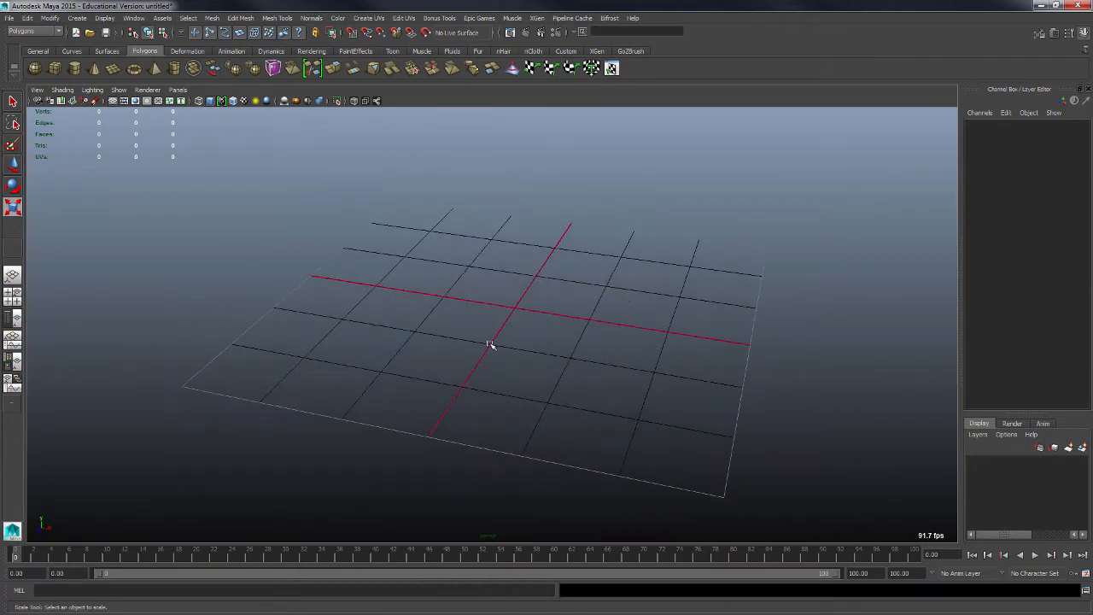
{"action": "right_click_drag", "start_coordinate": [490, 344], "coordinate": [549, 392], "text": "alt"}
{"action": "left_click_drag", "start_coordinate": [441, 418], "coordinate": [399, 418], "text": "alt"}
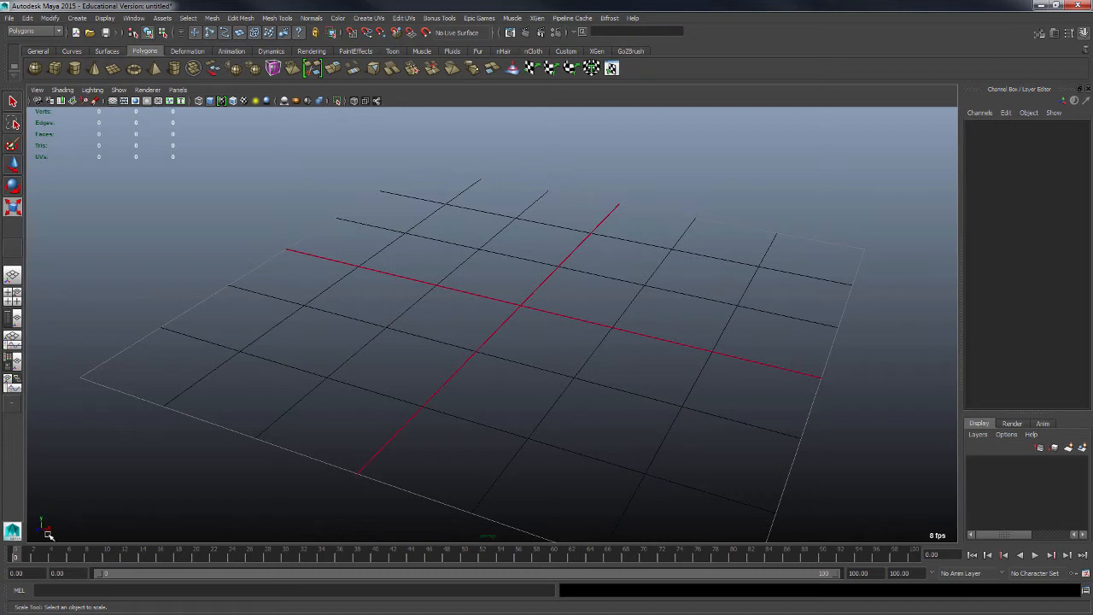
Step: Orbit and zoom the perspective view to examine how the view axis indicator follows the camera
{"action": "left_click_drag", "start_coordinate": [366, 436], "coordinate": [495, 428], "text": "alt"}
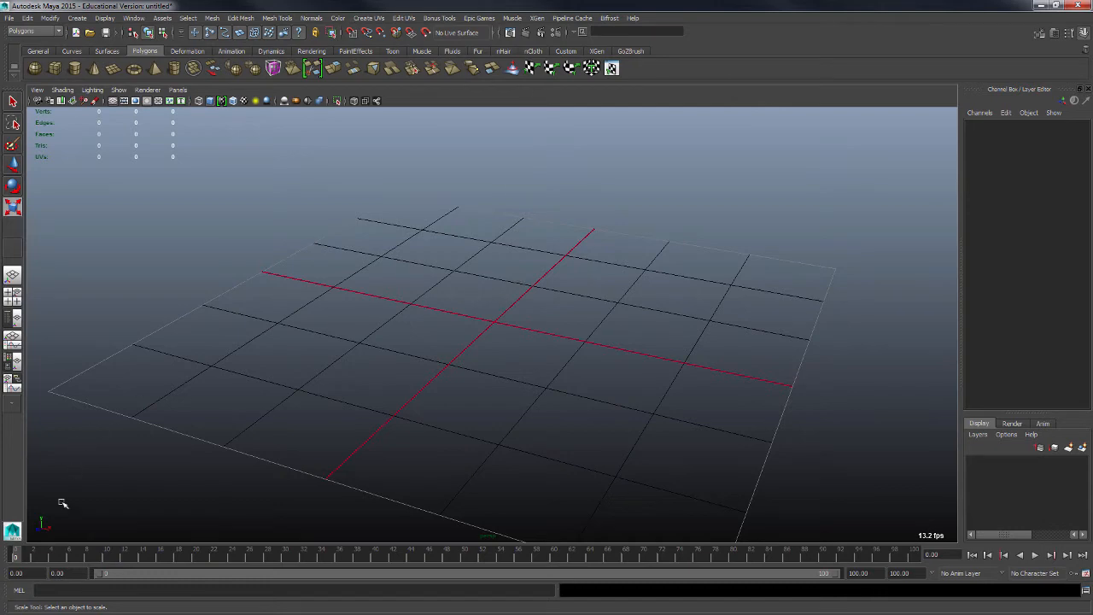
{"action": "left_click_drag", "start_coordinate": [541, 306], "coordinate": [601, 300], "text": "alt"}
{"action": "right_click_drag", "start_coordinate": [601, 300], "coordinate": [618, 405], "text": "alt"}
{"action": "left_click_drag", "start_coordinate": [618, 405], "coordinate": [642, 374], "text": "alt"}
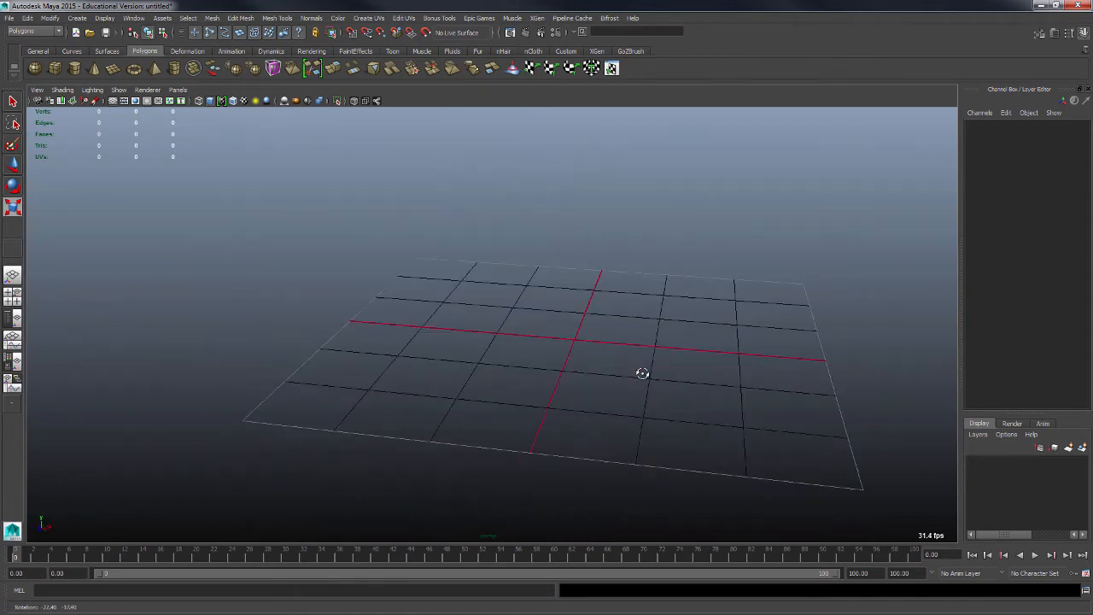
Step: Combine panning, zooming and orbiting to inspect the grid from several angles in the perspective view
{"action": "middle_click_drag", "start_coordinate": [641, 373], "coordinate": [529, 347], "text": "alt"}
{"action": "right_click_drag", "start_coordinate": [530, 346], "coordinate": [649, 413], "text": "alt"}
{"action": "middle_click_drag", "start_coordinate": [649, 412], "coordinate": [571, 358], "text": "alt"}
{"action": "left_click_drag", "start_coordinate": [571, 359], "coordinate": [530, 355], "text": "alt"}
{"action": "middle_click_drag", "start_coordinate": [529, 355], "coordinate": [536, 353], "text": "alt"}
{"action": "right_click_drag", "start_coordinate": [535, 353], "coordinate": [536, 368], "text": "alt"}
{"action": "left_click_drag", "start_coordinate": [536, 368], "coordinate": [630, 368], "text": "alt"}
{"action": "right_click_drag", "start_coordinate": [629, 368], "coordinate": [473, 339], "text": "alt"}
{"action": "middle_click_drag", "start_coordinate": [473, 339], "coordinate": [459, 348], "text": "alt"}
{"action": "left_click_drag", "start_coordinate": [522, 349], "coordinate": [593, 372], "text": "alt"}
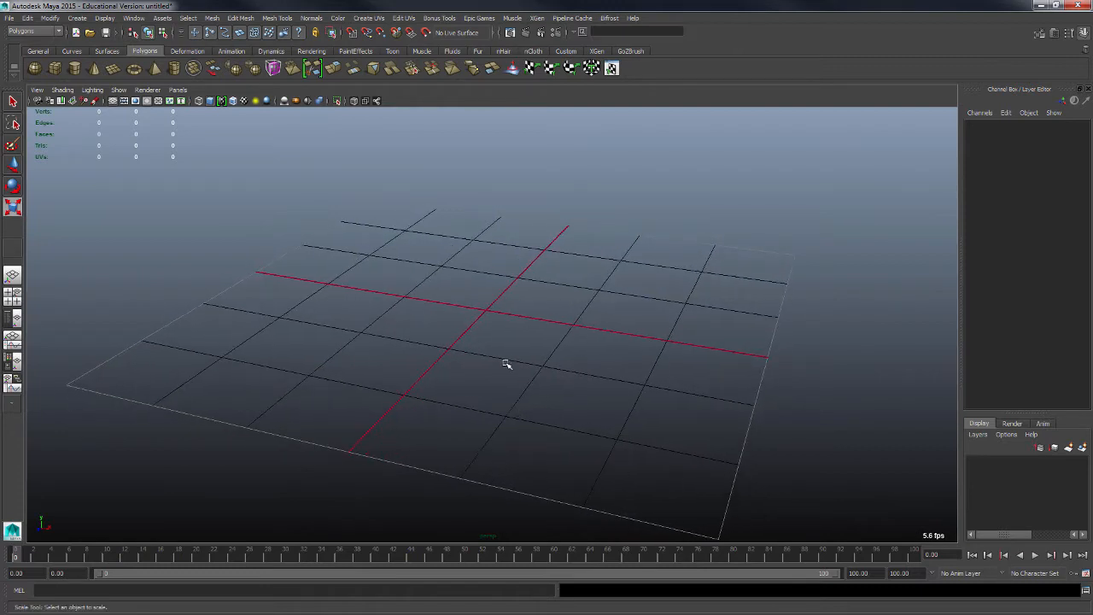
Step: Show the four-view layout, pan the front view and try to orbit it
{"action": "key", "text": "space"}
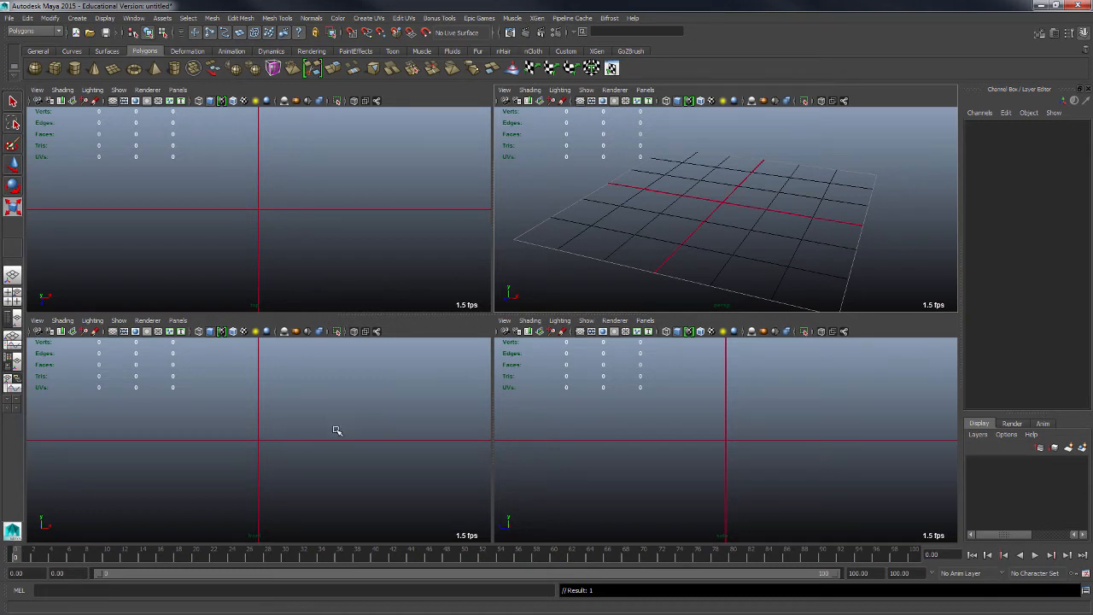
{"action": "middle_click_drag", "start_coordinate": [301, 419], "coordinate": [326, 441], "text": "alt"}
{"action": "mouse_move", "coordinate": [342, 442]}
{"action": "left_mouse_down", "text": "alt"}
{"action": "mouse_move", "coordinate": [311, 446]}
{"action": "mouse_move", "coordinate": [345, 442]}
{"action": "mouse_move", "coordinate": [344, 454]}
{"action": "mouse_move", "coordinate": [276, 410]}
{"action": "mouse_move", "coordinate": [345, 455]}
{"action": "mouse_move", "coordinate": [334, 431]}
{"action": "mouse_move", "coordinate": [333, 448]}
{"action": "mouse_move", "coordinate": [324, 440]}
{"action": "left_mouse_up", "text": "alt"}
{"action": "key", "text": "r"}
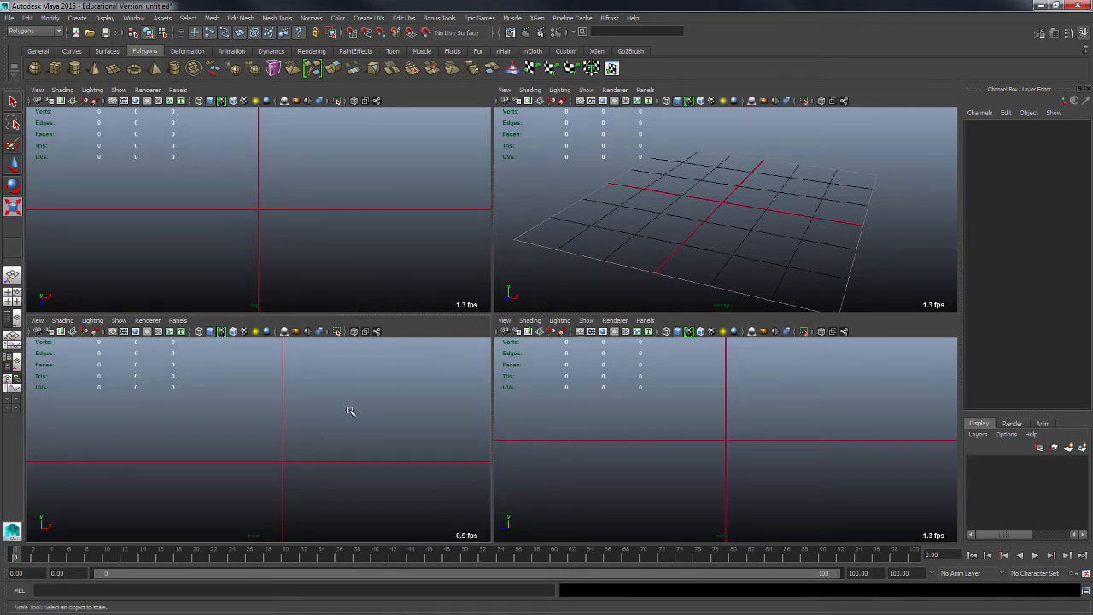
Step: Zoom the front view in and out over its grid within the four-view layout
{"action": "right_click_drag", "start_coordinate": [361, 402], "coordinate": [326, 492], "text": "alt"}
{"action": "scroll", "coordinate": [328, 483], "scroll_direction": "down", "scroll_amount": 3}
{"action": "scroll", "coordinate": [328, 483], "scroll_direction": "up", "scroll_amount": 7}
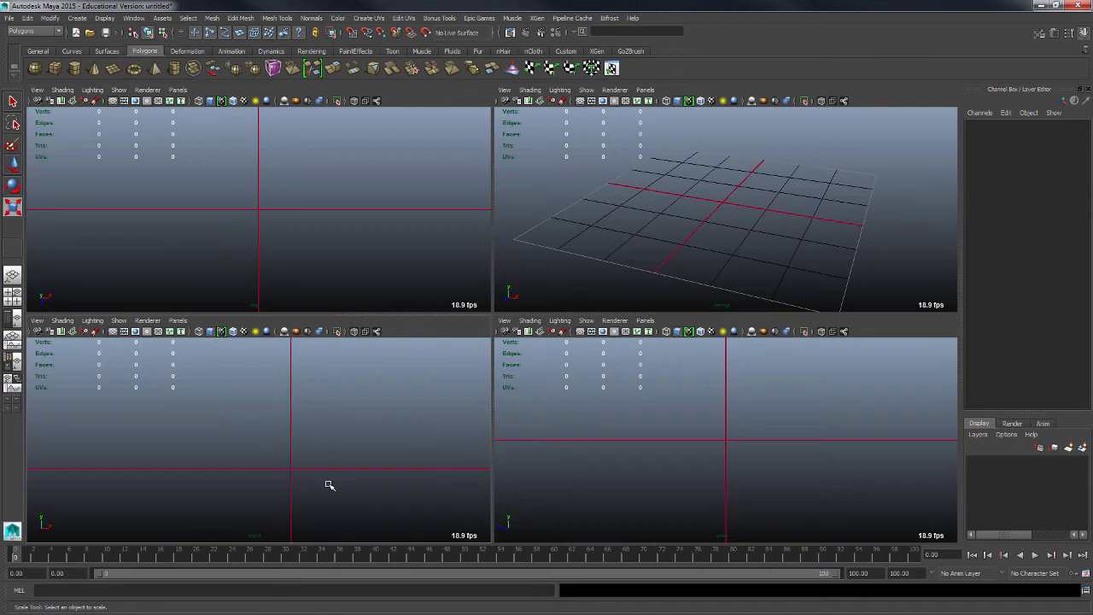
{"action": "scroll", "coordinate": [328, 484], "scroll_direction": "down", "scroll_amount": 7}
{"action": "scroll", "coordinate": [328, 485], "scroll_direction": "down", "scroll_amount": 6}
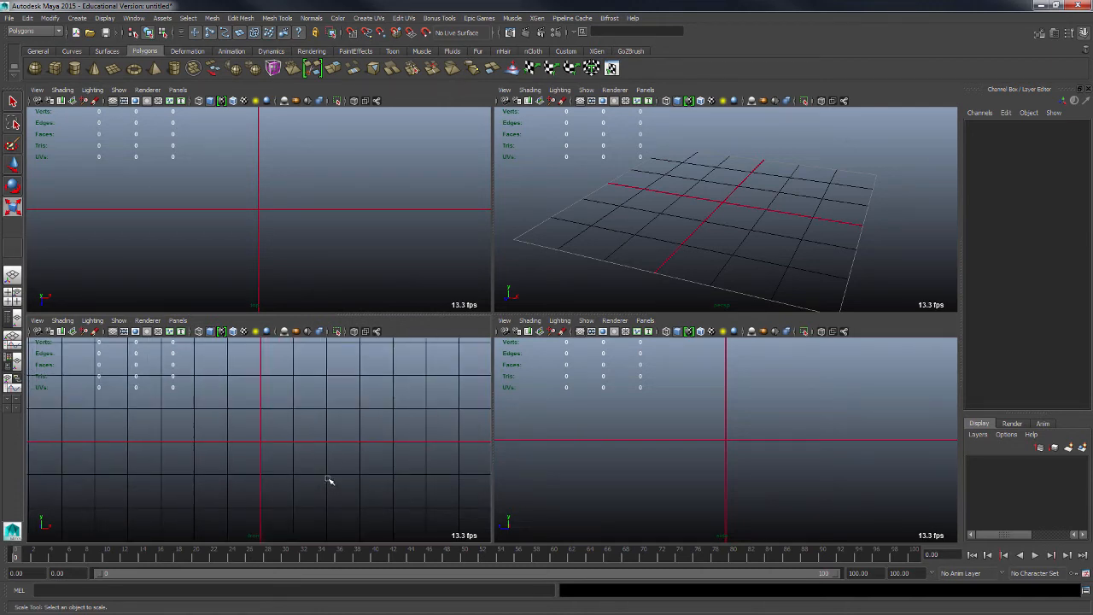
{"action": "scroll", "coordinate": [328, 480], "scroll_direction": "down", "scroll_amount": 8}
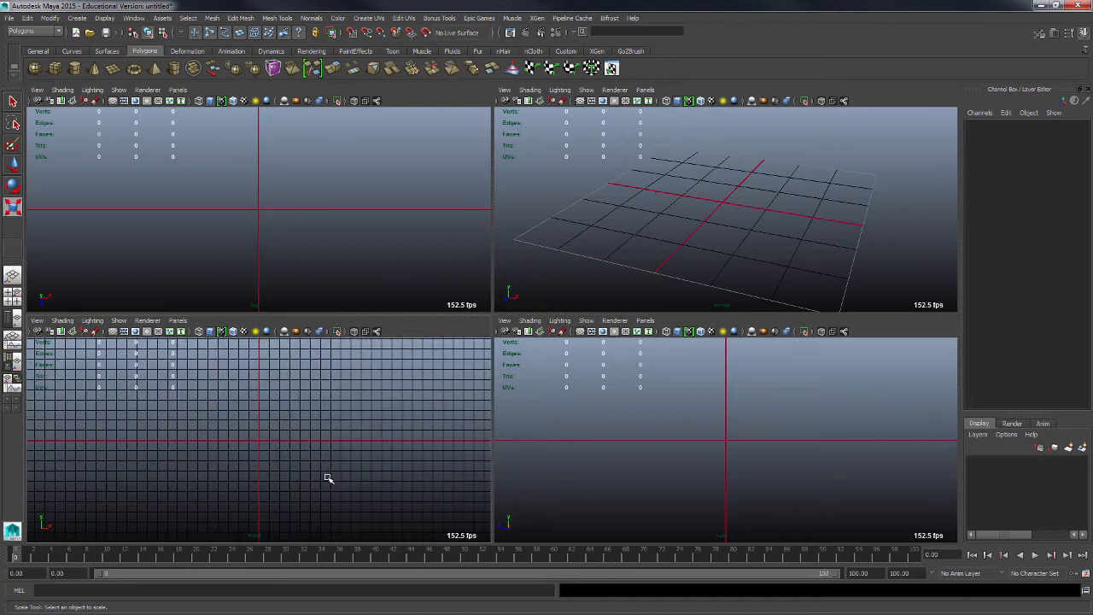
{"action": "scroll", "coordinate": [328, 479], "scroll_direction": "down", "scroll_amount": 8}
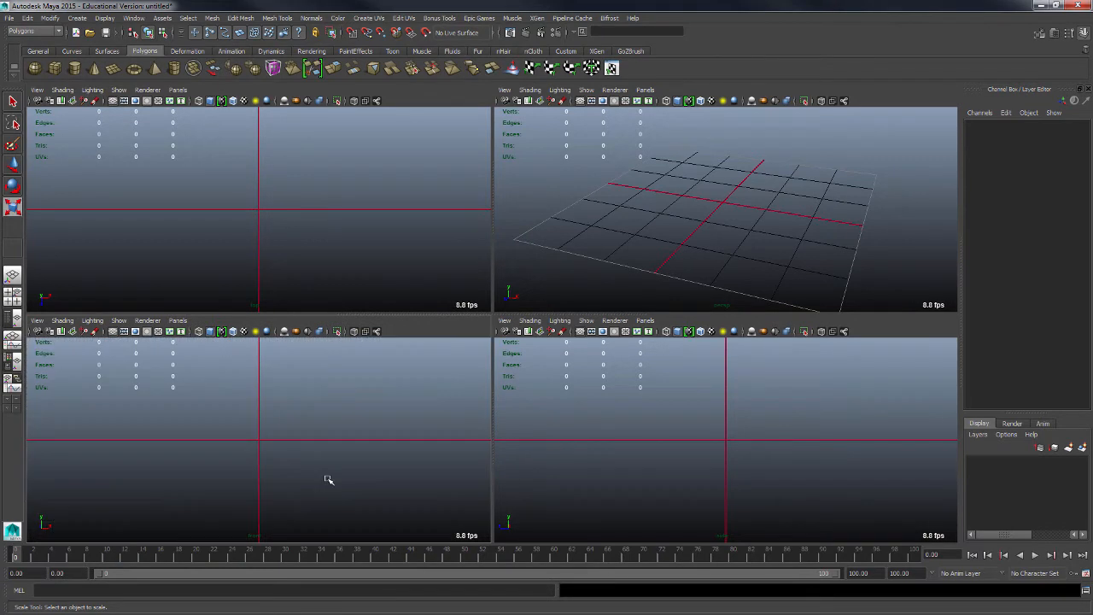
Step: Zoom in and out in the front and perspective views, and orbit the perspective view slightly
{"action": "scroll", "coordinate": [328, 480], "scroll_direction": "up", "scroll_amount": 8}
{"action": "scroll", "coordinate": [637, 246], "scroll_direction": "down", "scroll_amount": 4}
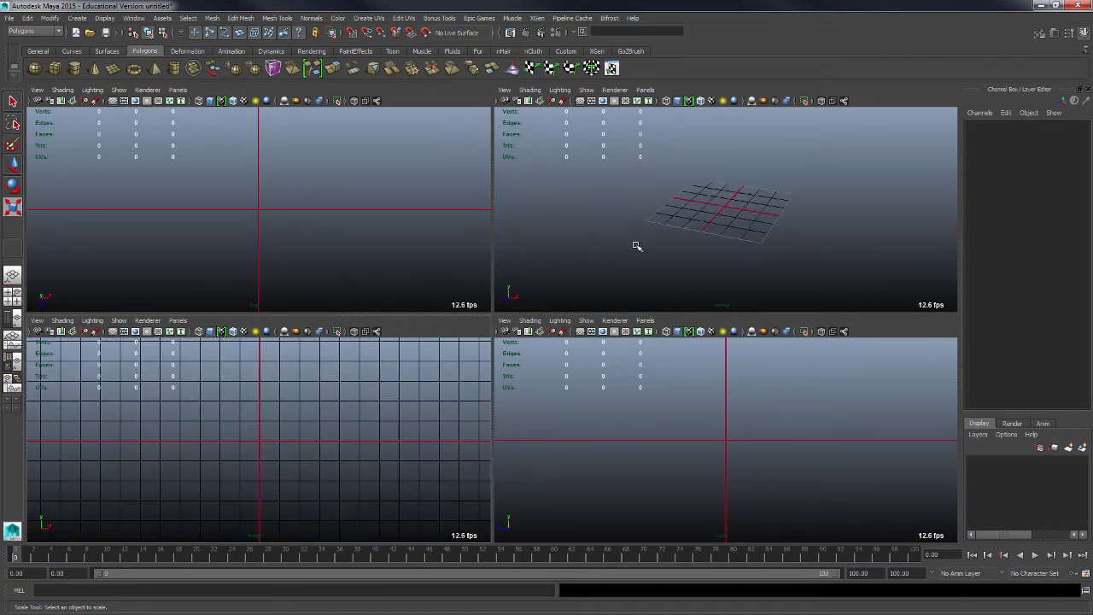
{"action": "scroll", "coordinate": [637, 246], "scroll_direction": "up", "scroll_amount": 4}
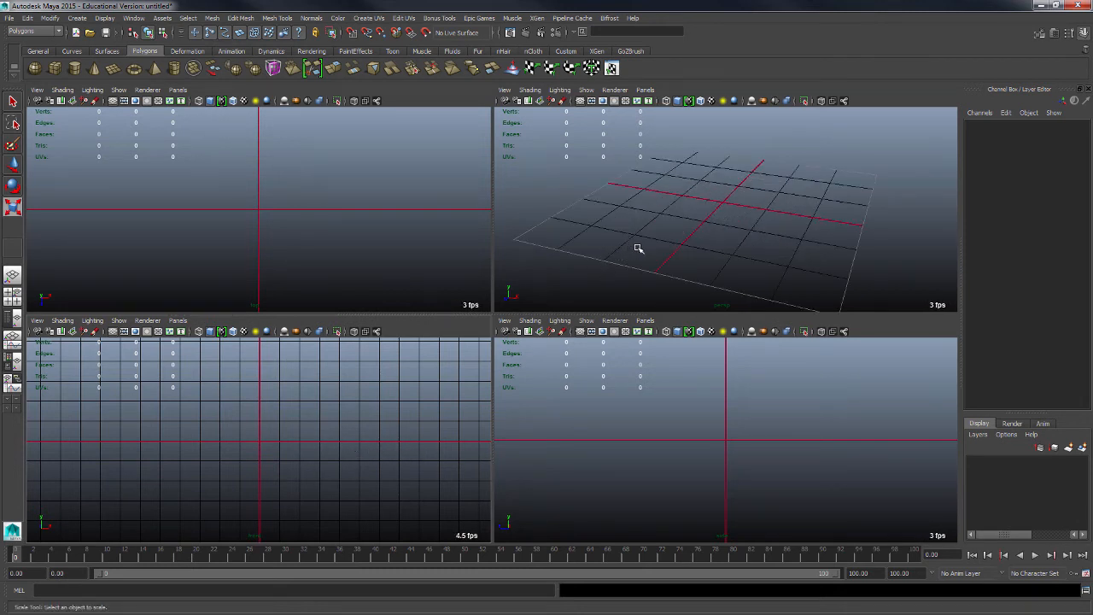
{"action": "scroll", "coordinate": [636, 248], "scroll_direction": "up", "scroll_amount": 2}
{"action": "scroll", "coordinate": [636, 247], "scroll_direction": "down", "scroll_amount": 4}
{"action": "scroll", "coordinate": [637, 248], "scroll_direction": "up", "scroll_amount": 5}
{"action": "scroll", "coordinate": [637, 248], "scroll_direction": "down", "scroll_amount": 5}
{"action": "scroll", "coordinate": [638, 248], "scroll_direction": "up", "scroll_amount": 5}
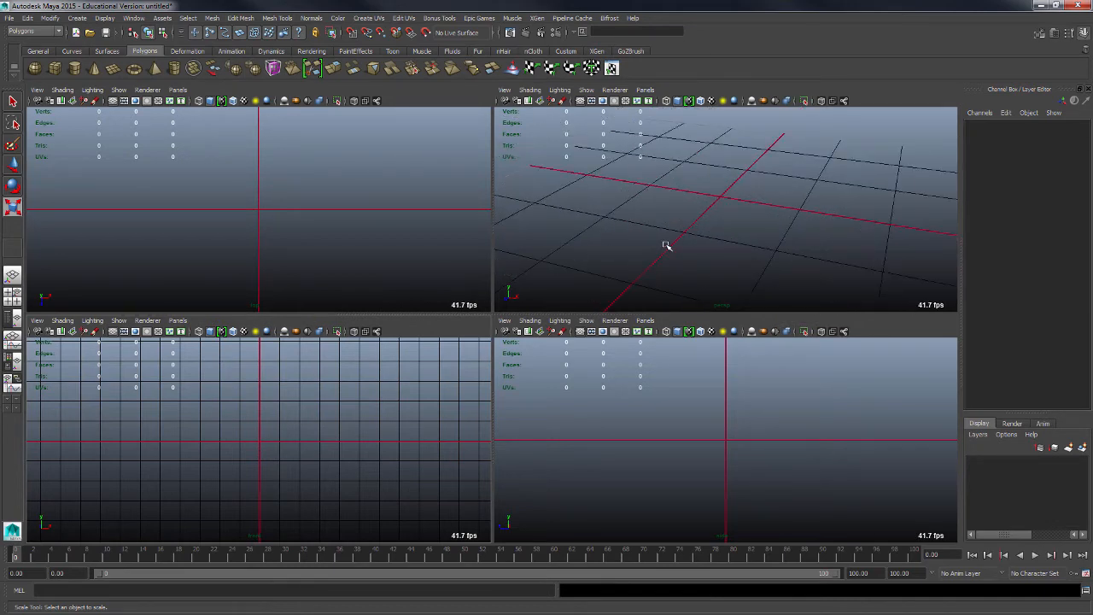
{"action": "left_click_drag", "start_coordinate": [667, 246], "coordinate": [701, 273], "text": "alt"}
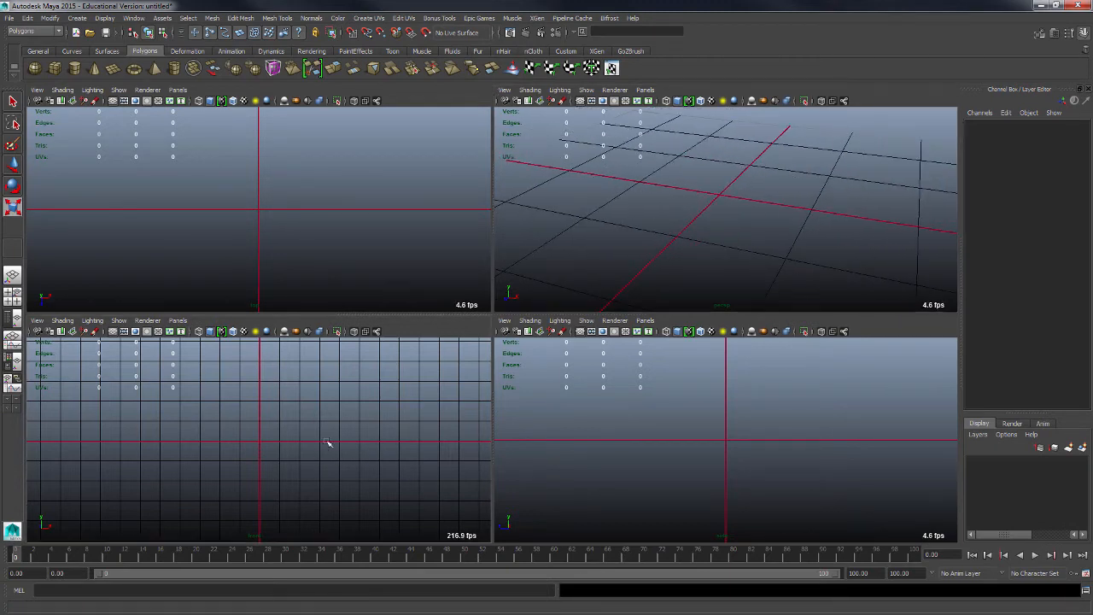
Step: Combine zooming and panning to inspect the grid in the front view of the four-view layout
{"action": "right_click_drag", "start_coordinate": [329, 443], "coordinate": [427, 466], "text": "alt"}
{"action": "key", "text": "r"}
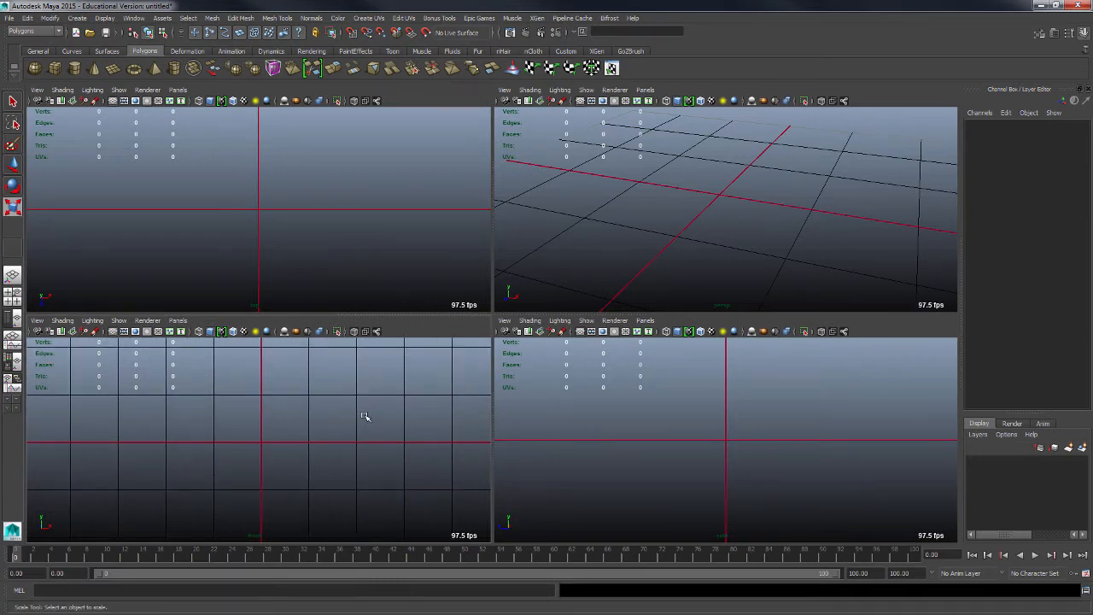
{"action": "mouse_move", "coordinate": [365, 416]}
{"action": "right_mouse_down", "text": "alt"}
{"action": "mouse_move", "coordinate": [418, 442]}
{"action": "mouse_move", "coordinate": [364, 416]}
{"action": "right_mouse_up", "text": "alt"}
{"action": "middle_click_drag", "start_coordinate": [367, 396], "coordinate": [384, 482], "text": "alt"}
{"action": "scroll", "coordinate": [364, 396], "scroll_direction": "down", "scroll_amount": 3}
{"action": "scroll", "coordinate": [381, 423], "scroll_direction": "up", "scroll_amount": 3}
{"action": "scroll", "coordinate": [391, 442], "scroll_direction": "down", "scroll_amount": 2}
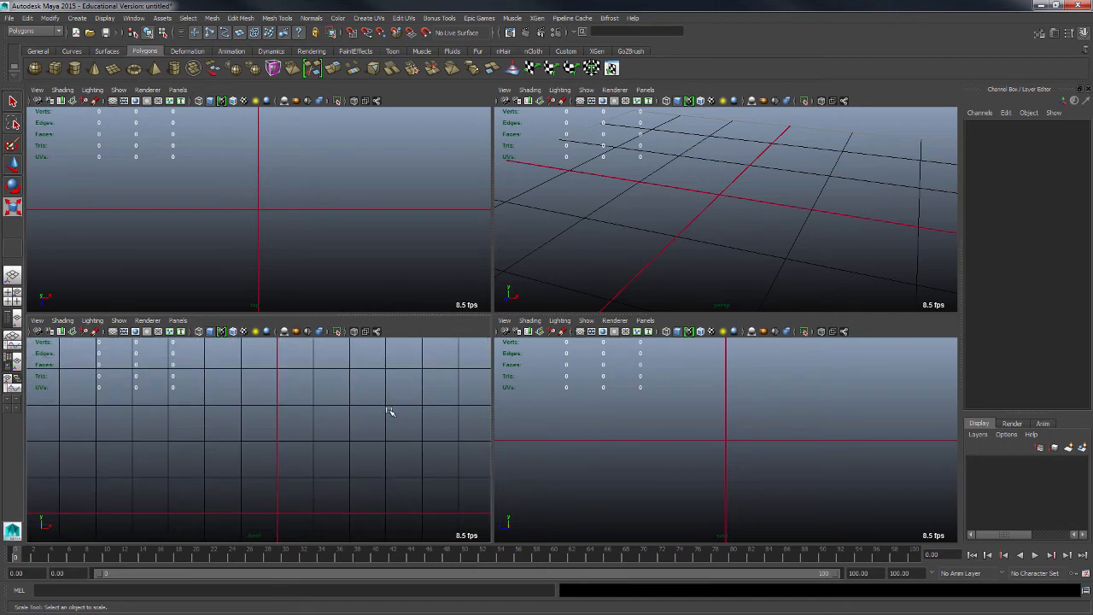
{"action": "right_click_drag", "start_coordinate": [391, 412], "coordinate": [371, 393], "text": "alt"}
{"action": "middle_click_drag", "start_coordinate": [371, 412], "coordinate": [383, 432], "text": "alt"}
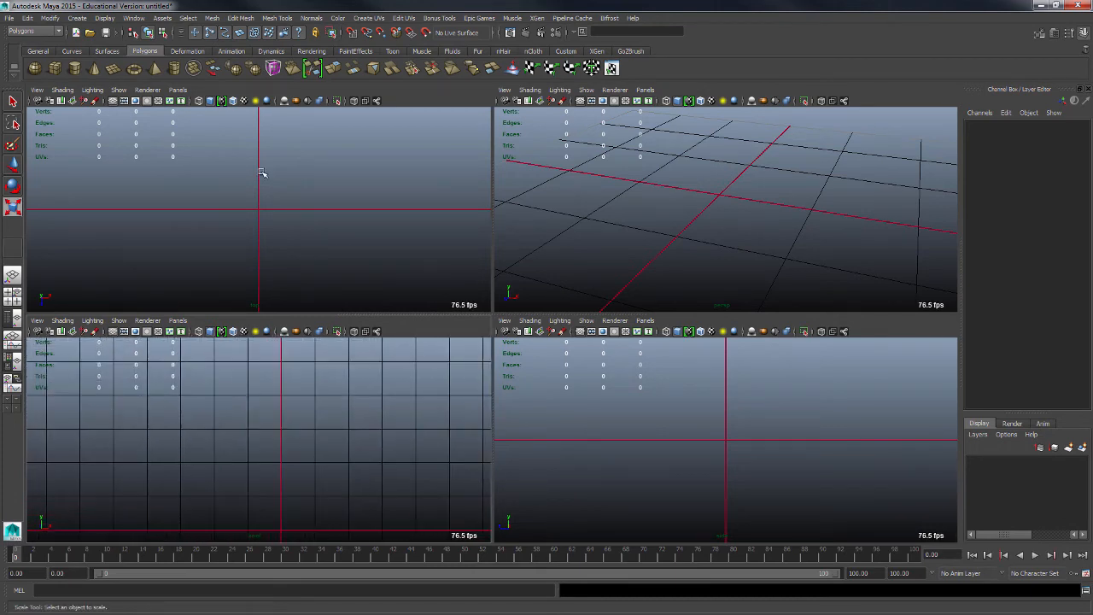
Step: Zoom out and pan the top and side views, and maximize the perspective view
{"action": "scroll", "coordinate": [303, 220], "scroll_direction": "down", "scroll_amount": 5}
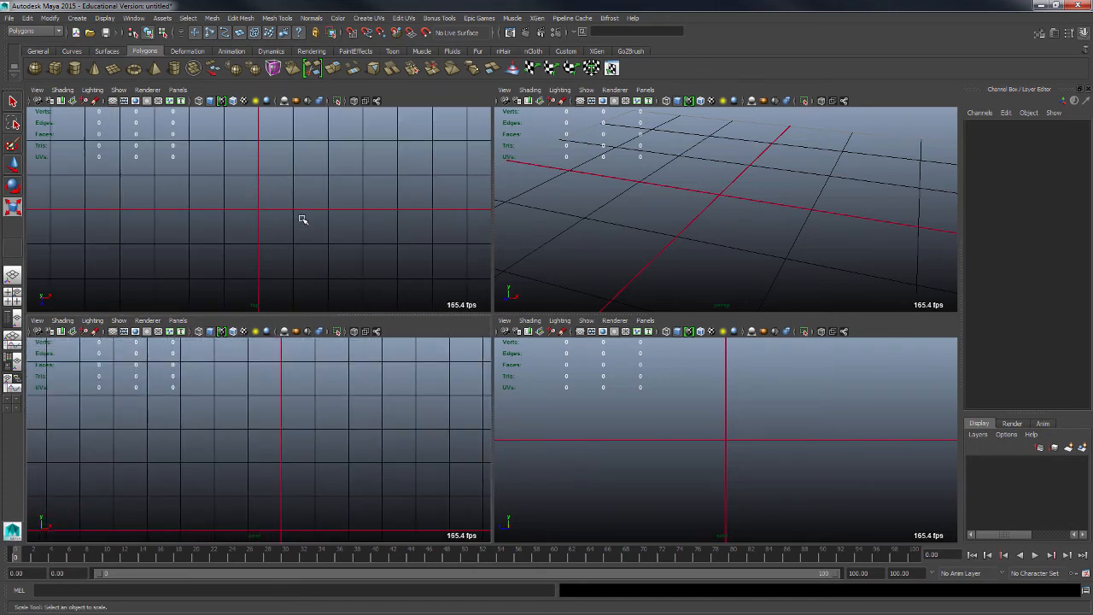
{"action": "scroll", "coordinate": [678, 470], "scroll_direction": "down", "scroll_amount": 5}
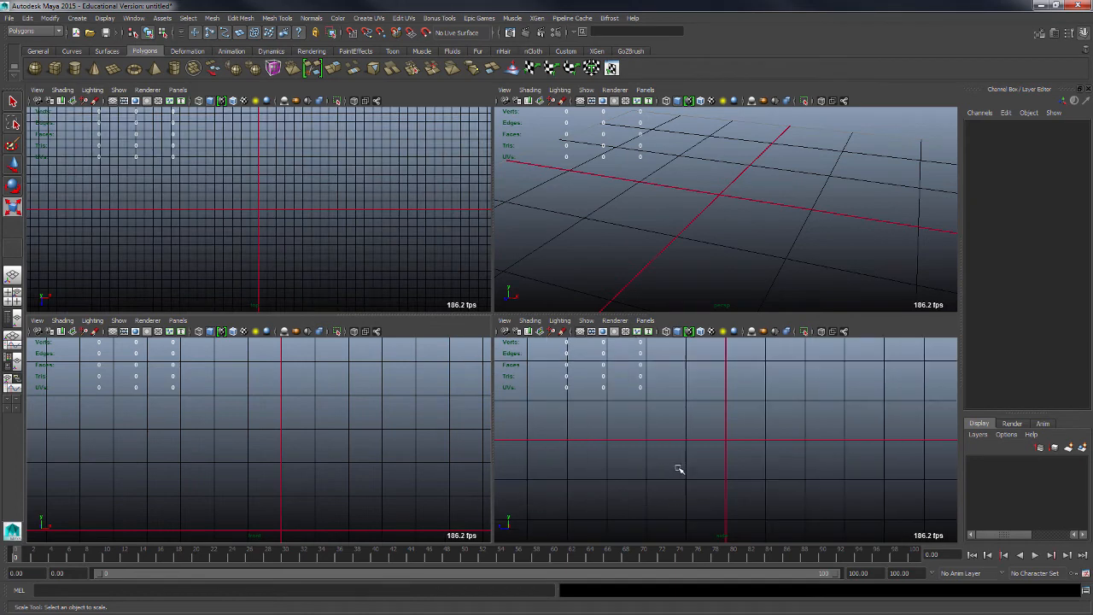
{"action": "middle_click_drag", "start_coordinate": [723, 430], "coordinate": [728, 525], "text": "alt"}
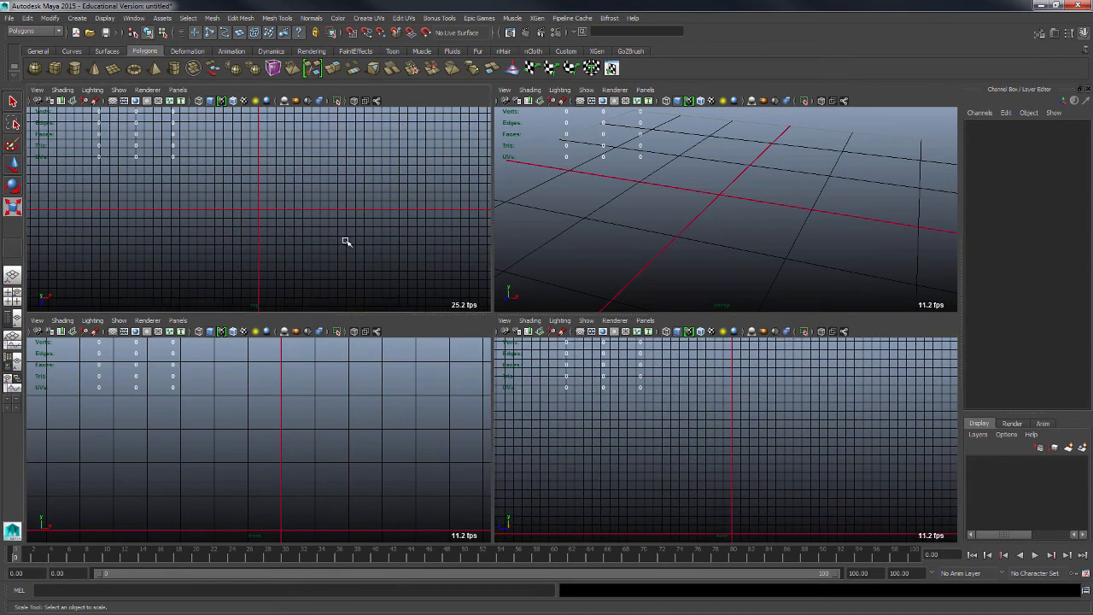
{"action": "middle_click_drag", "start_coordinate": [346, 239], "coordinate": [302, 262], "text": "alt"}
{"action": "key", "text": "r"}
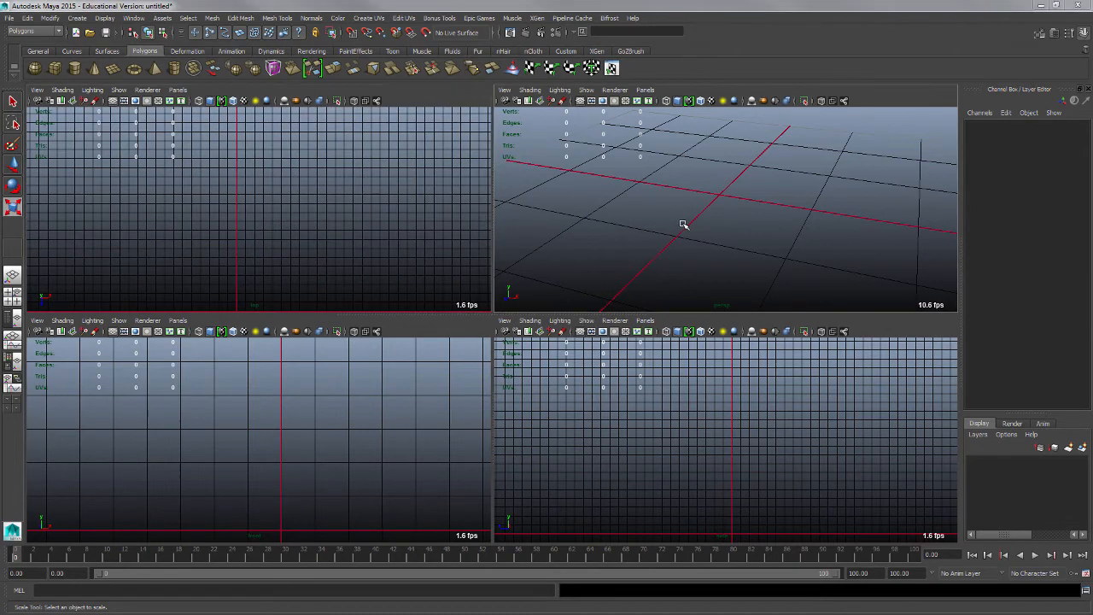
{"action": "key", "text": "space"}
{"action": "middle_click_drag", "start_coordinate": [583, 325], "coordinate": [635, 377], "text": "alt"}
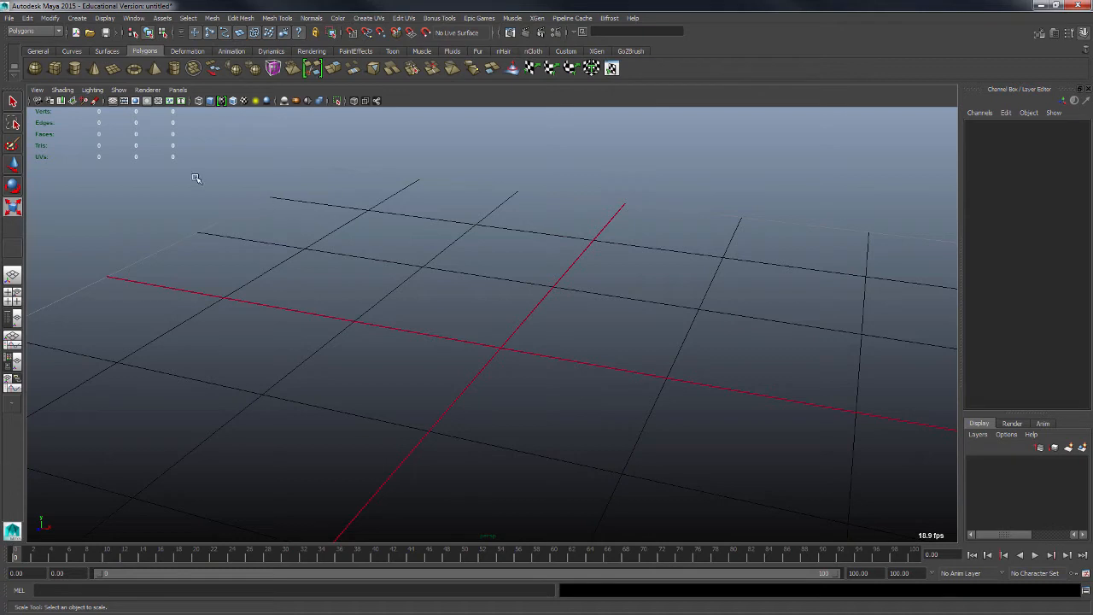
Step: Turn on Interactive Creation for polygon primitives
{"action": "left_click", "coordinate": [78, 18]}
{"action": "mouse_move", "coordinate": [111, 50]}
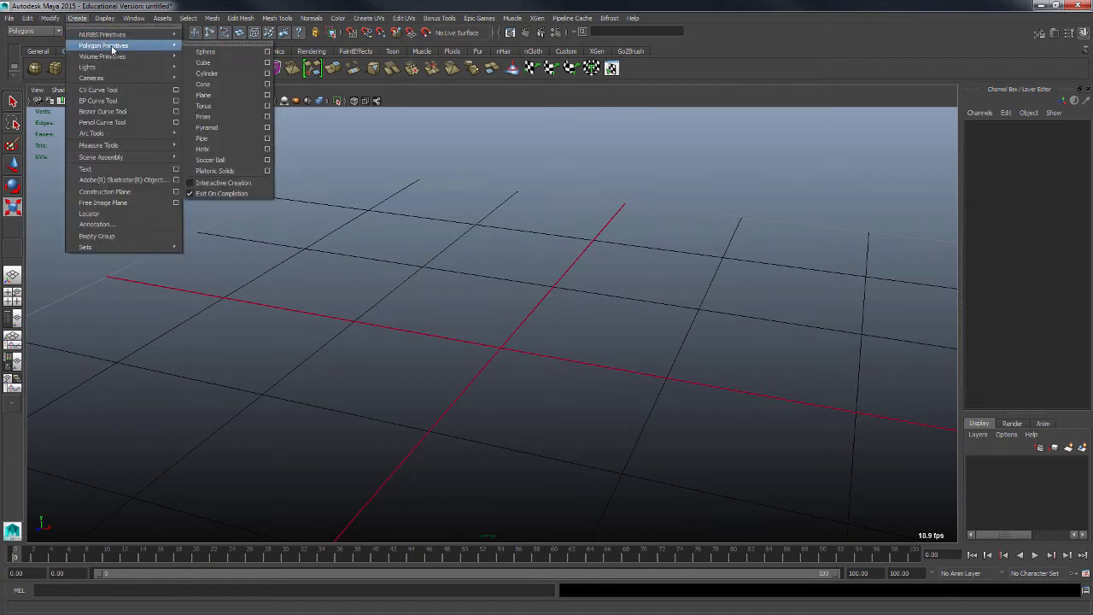
{"action": "left_click", "coordinate": [231, 186]}
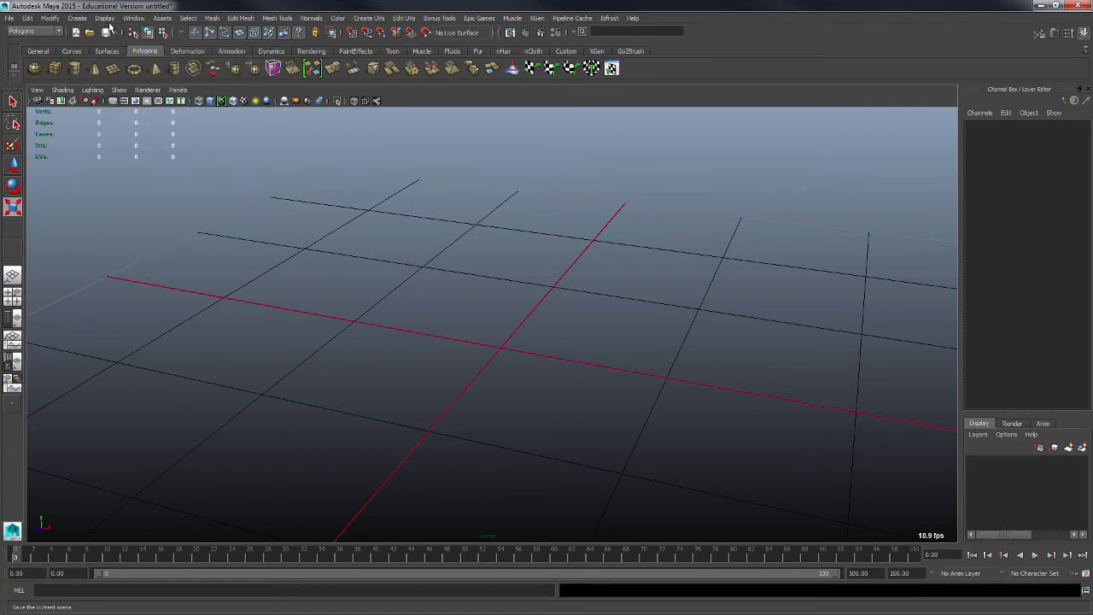
Step: Draw a polygon cube interactively on the perspective grid, orbit around it and delete it
{"action": "left_click", "coordinate": [82, 19]}
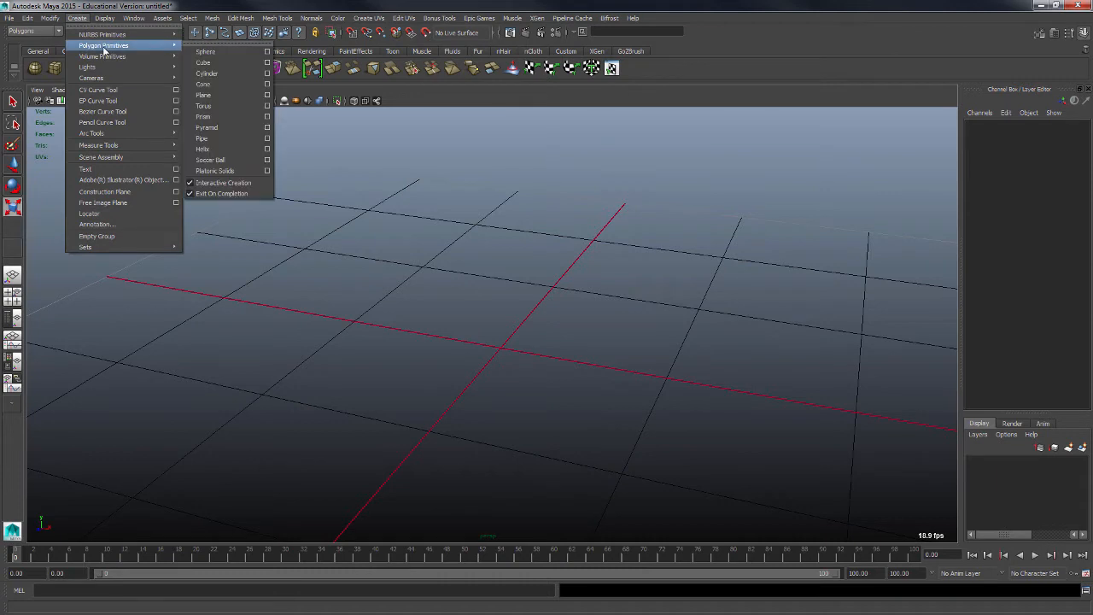
{"action": "mouse_move", "coordinate": [155, 47]}
{"action": "left_click", "coordinate": [206, 53]}
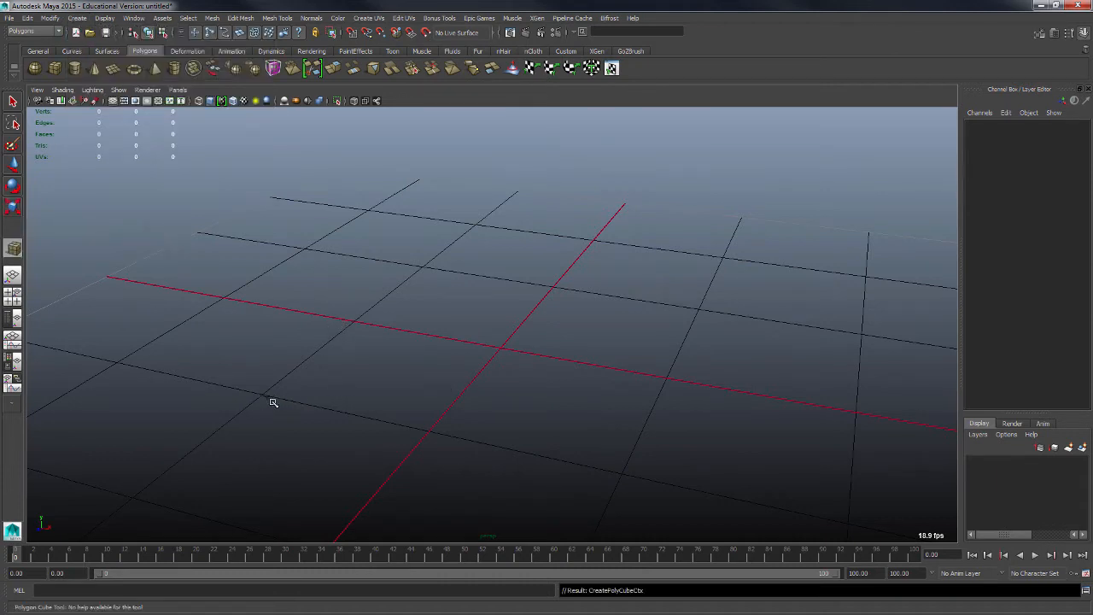
{"action": "left_click_drag", "start_coordinate": [266, 399], "coordinate": [709, 158]}
{"action": "key", "text": "r"}
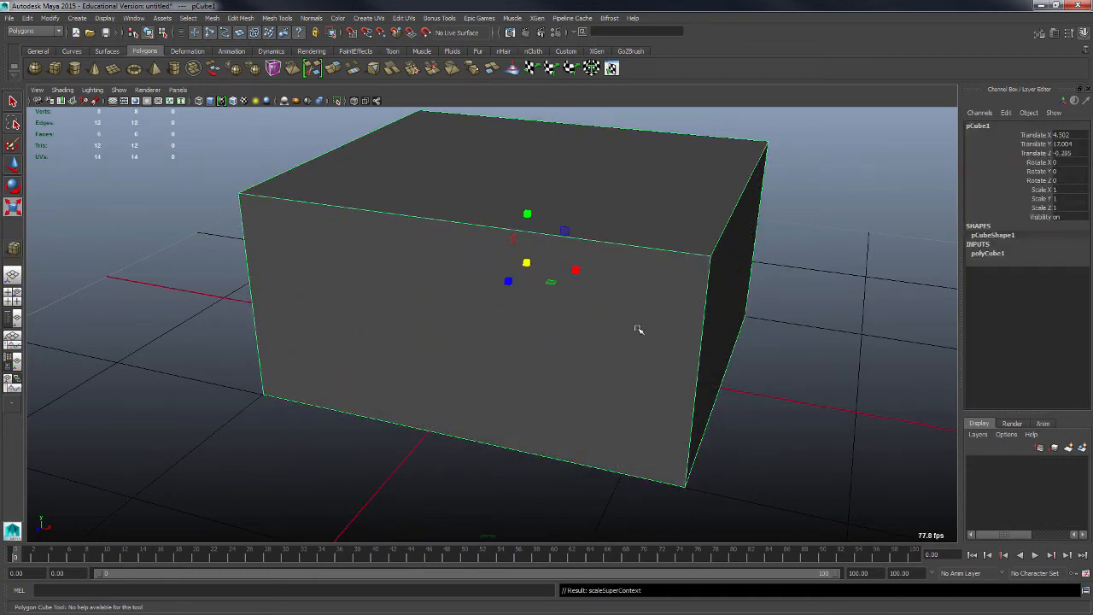
{"action": "left_click_drag", "start_coordinate": [795, 442], "coordinate": [760, 407], "text": "alt"}
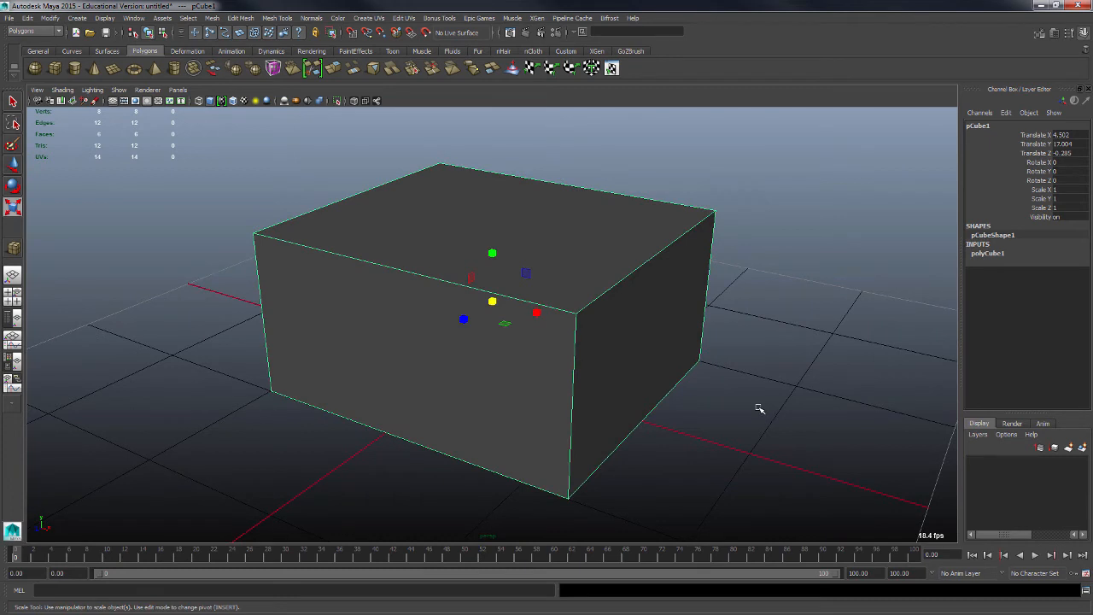
{"action": "key", "text": "Delete"}
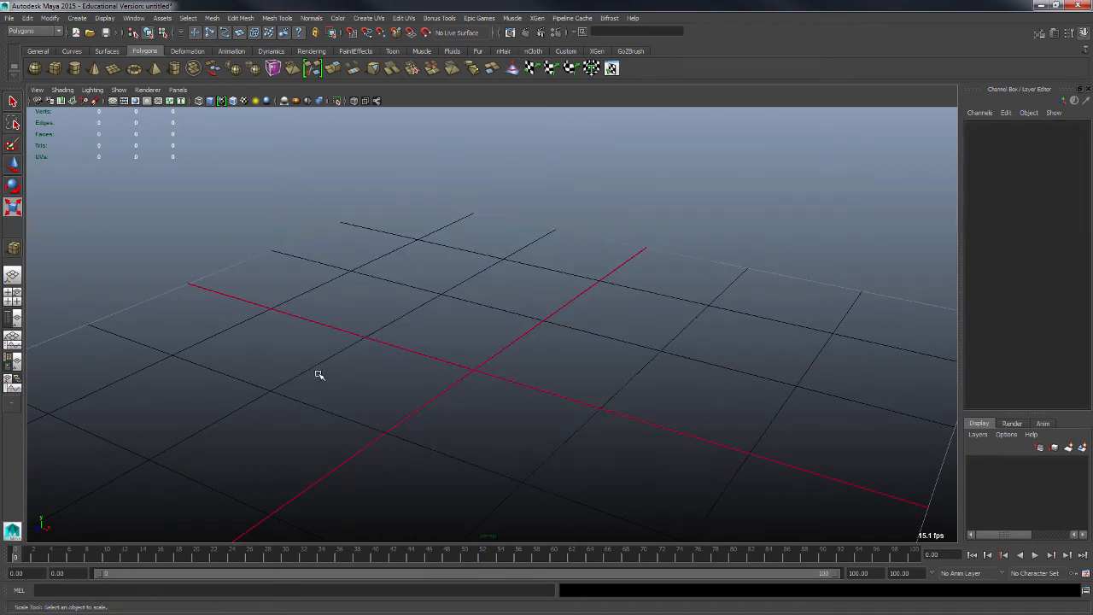
Step: Draw another polygon cube with its base snapped to the grid around the origin, orbit around it and delete it
{"action": "left_click", "coordinate": [13, 248]}
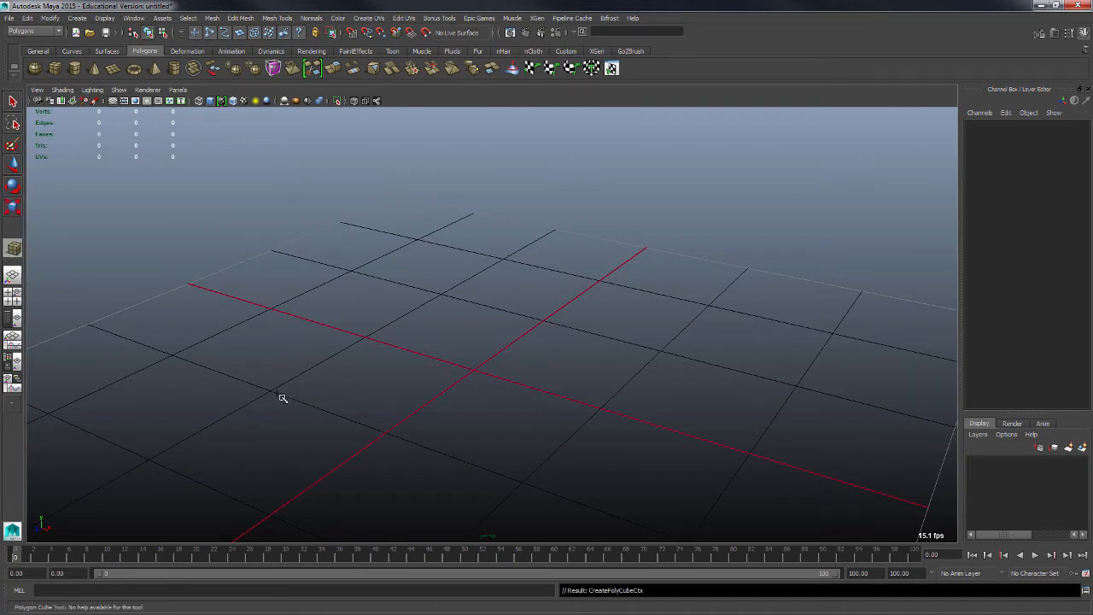
{"action": "left_click_drag", "start_coordinate": [275, 396], "coordinate": [645, 196]}
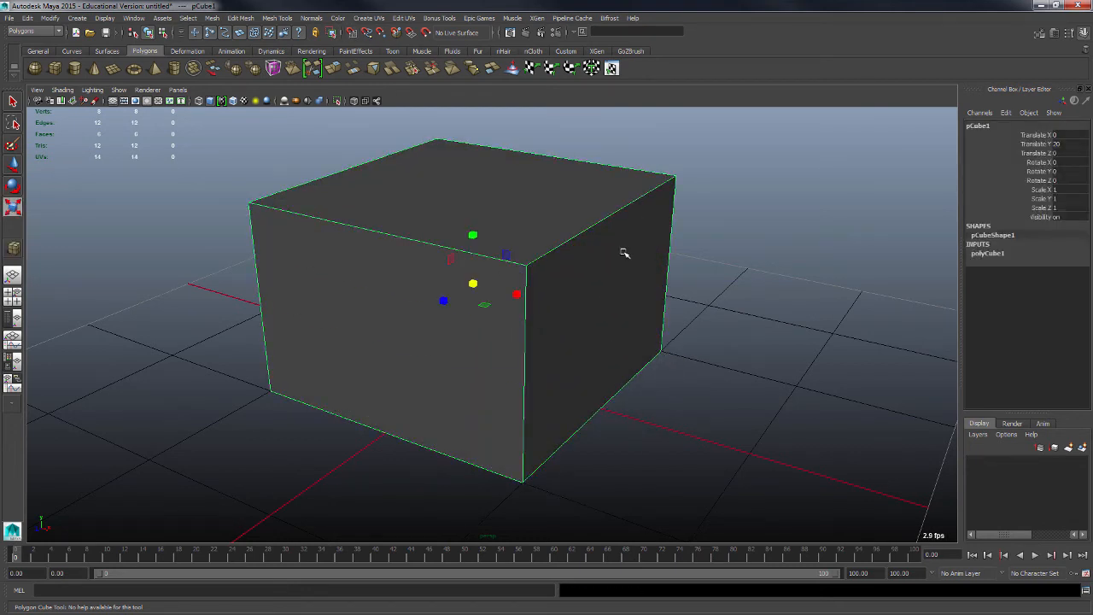
{"action": "left_click", "coordinate": [353, 34]}
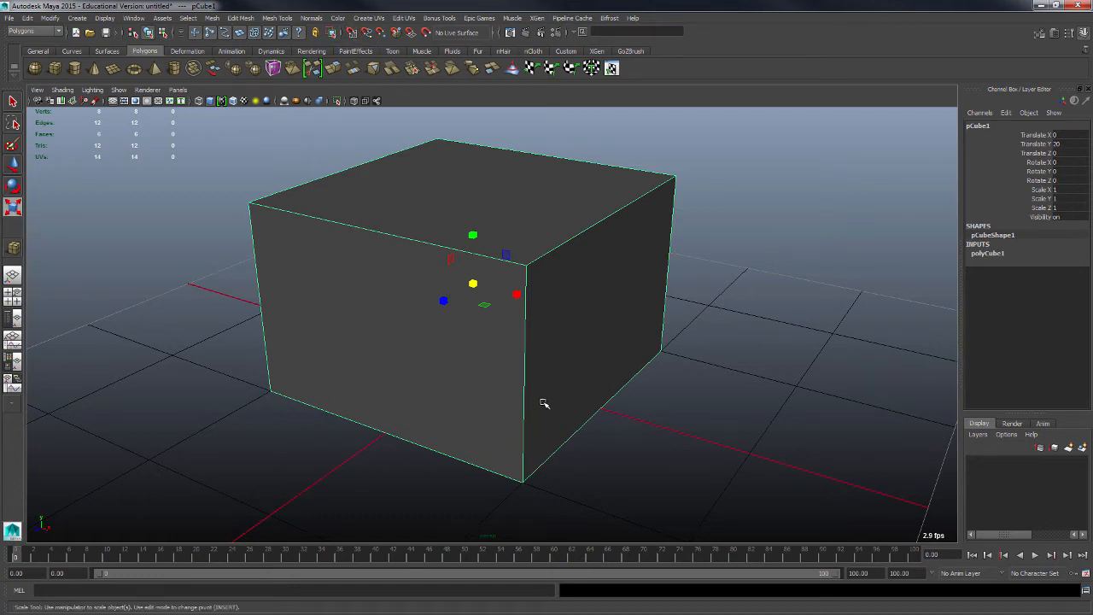
{"action": "left_click_drag", "start_coordinate": [541, 402], "coordinate": [658, 435], "text": "alt"}
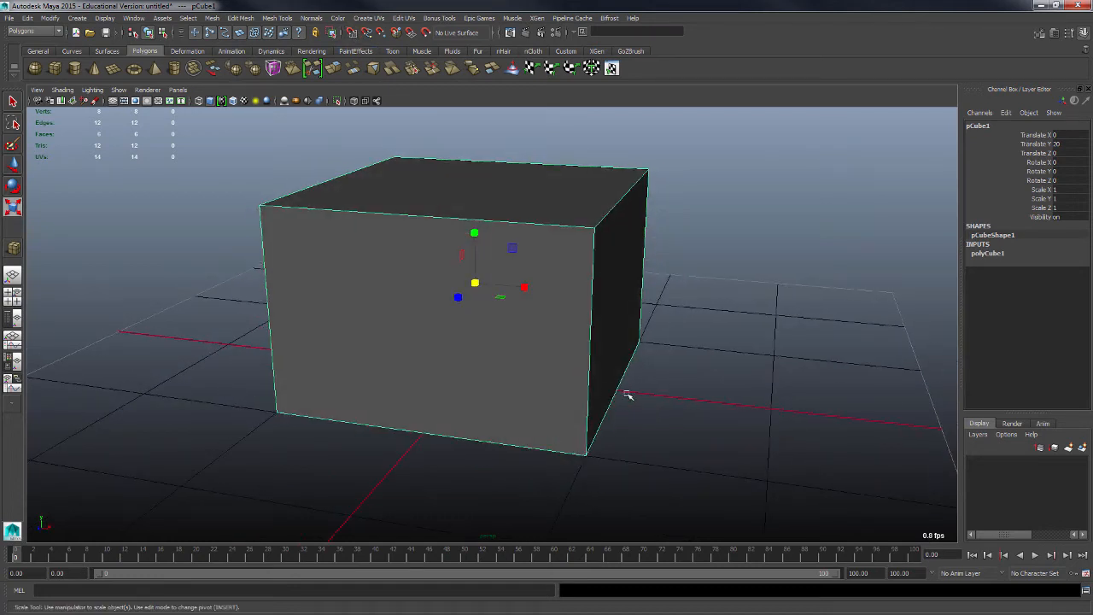
{"action": "left_click_drag", "start_coordinate": [629, 396], "coordinate": [671, 393], "text": "alt"}
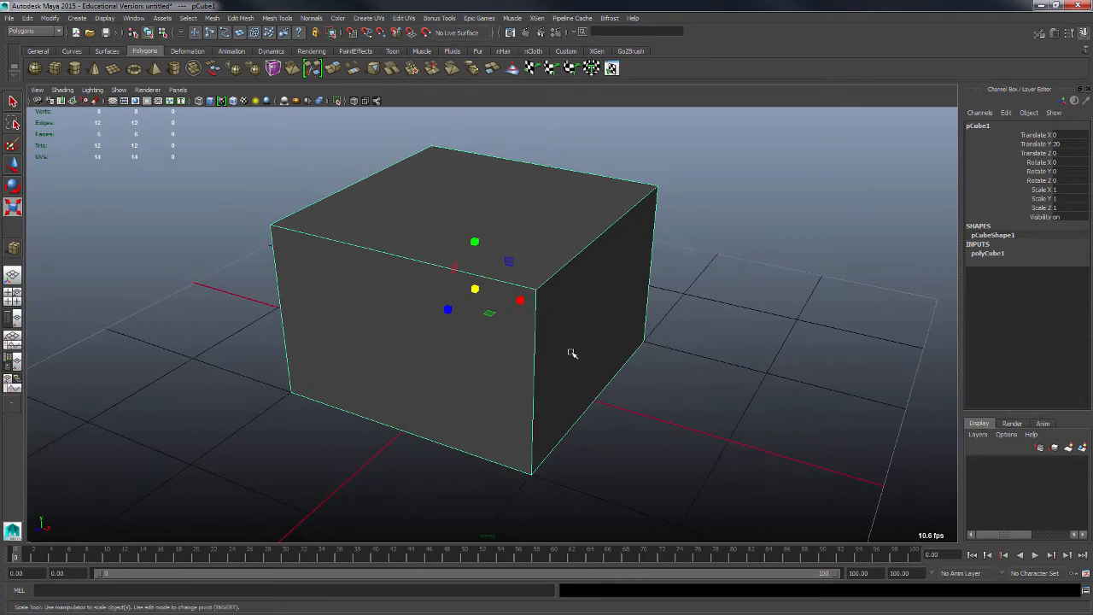
{"action": "key", "text": "Delete"}
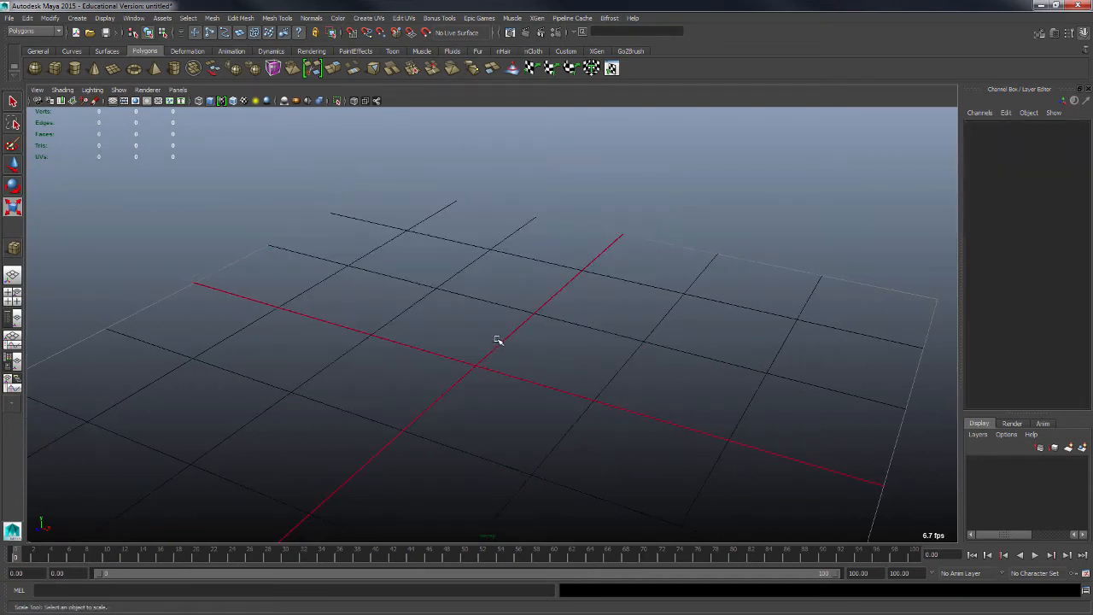
Step: Turn off Interactive Creation for polygon primitives
{"action": "left_click", "coordinate": [82, 21]}
{"action": "mouse_move", "coordinate": [102, 48]}
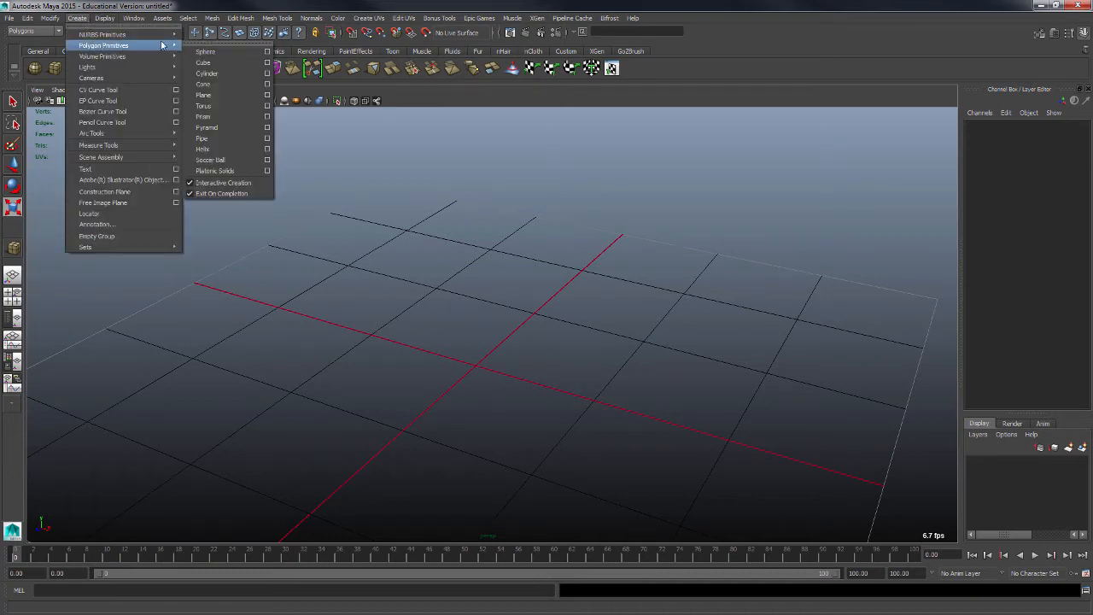
{"action": "left_click", "coordinate": [224, 183]}
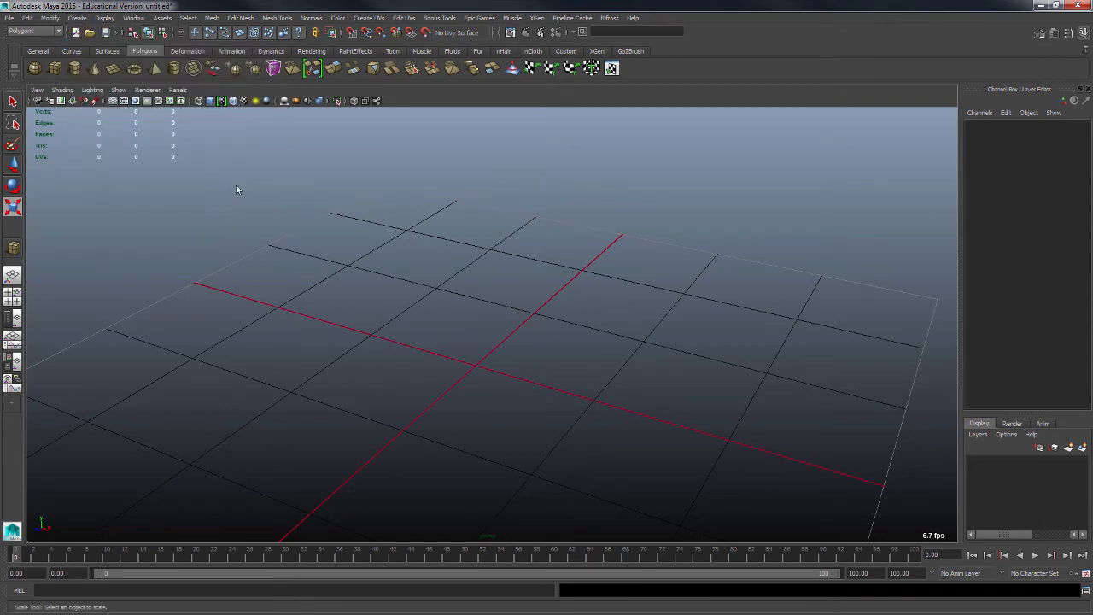
Step: Open the polygon cube creation options and set the width, height and depth to 10
{"action": "left_click", "coordinate": [82, 19]}
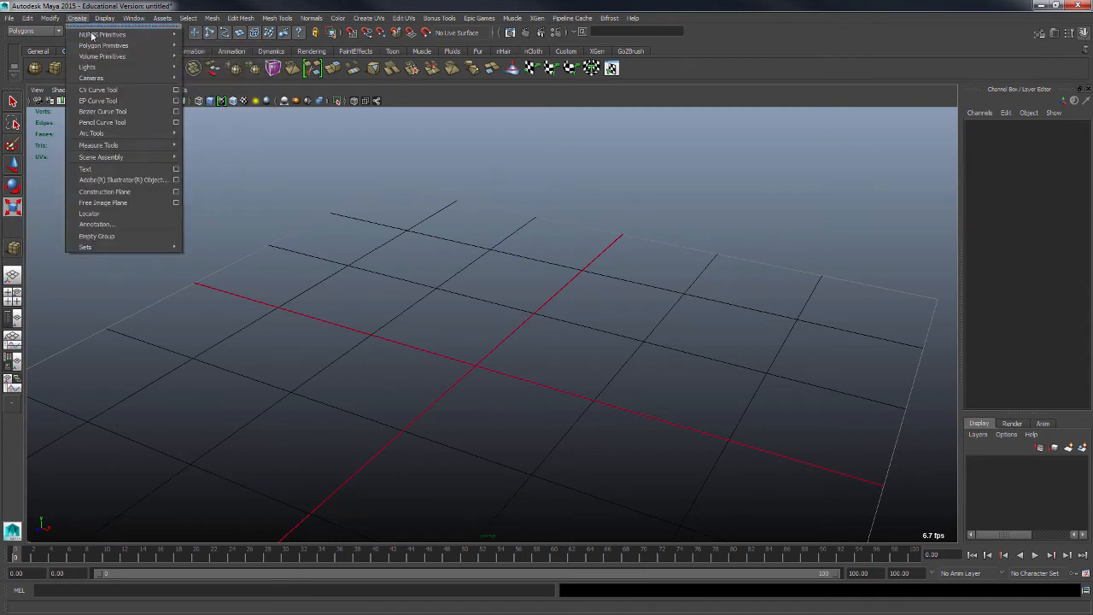
{"action": "mouse_move", "coordinate": [102, 47]}
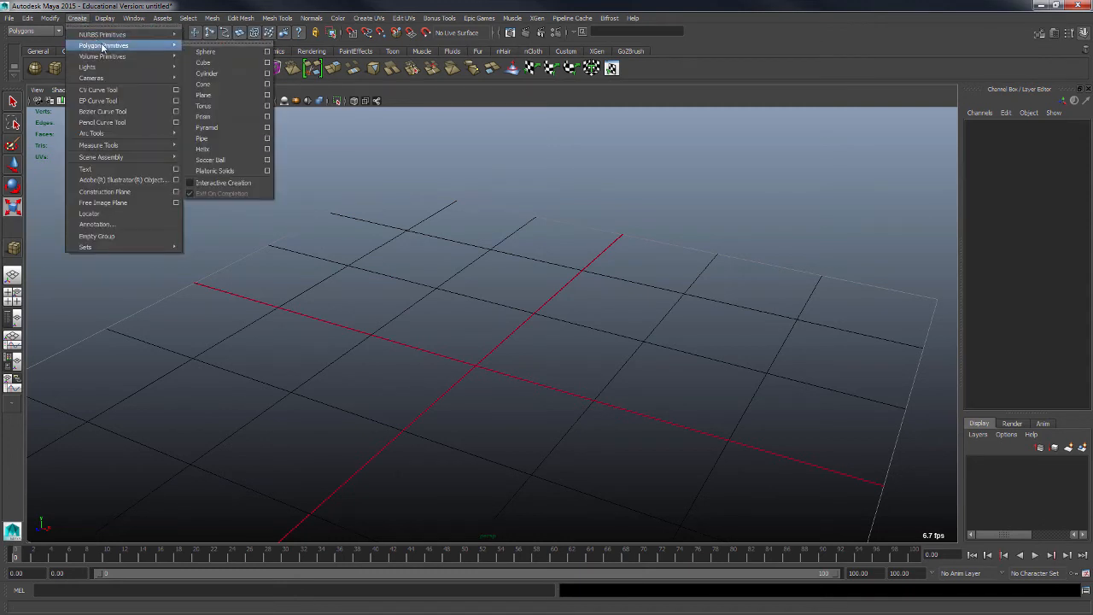
{"action": "left_click", "coordinate": [267, 63]}
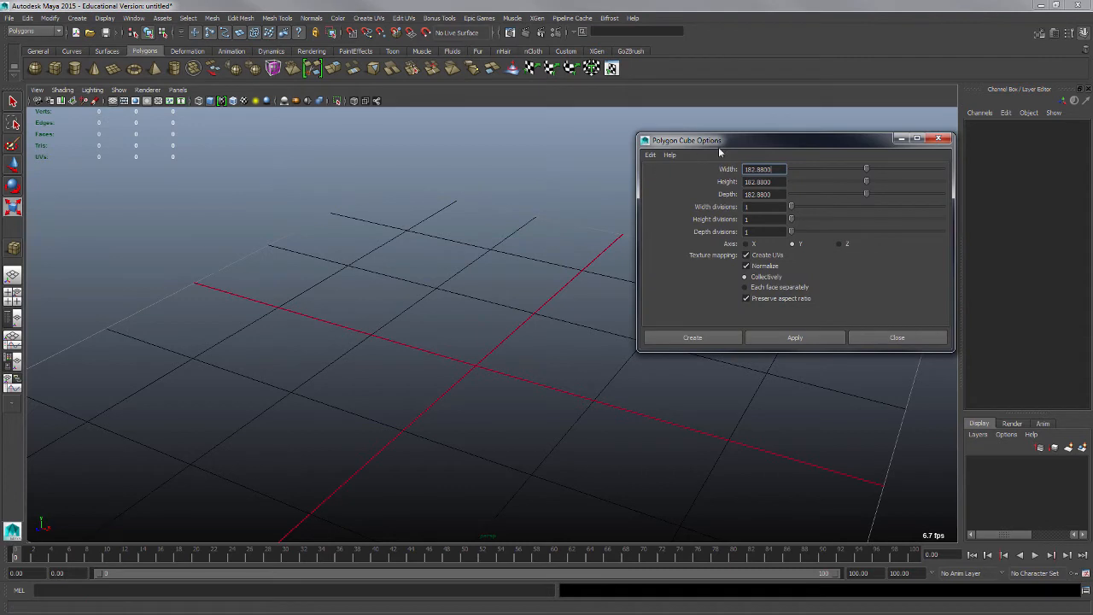
{"action": "left_click_drag", "start_coordinate": [719, 150], "coordinate": [663, 160]}
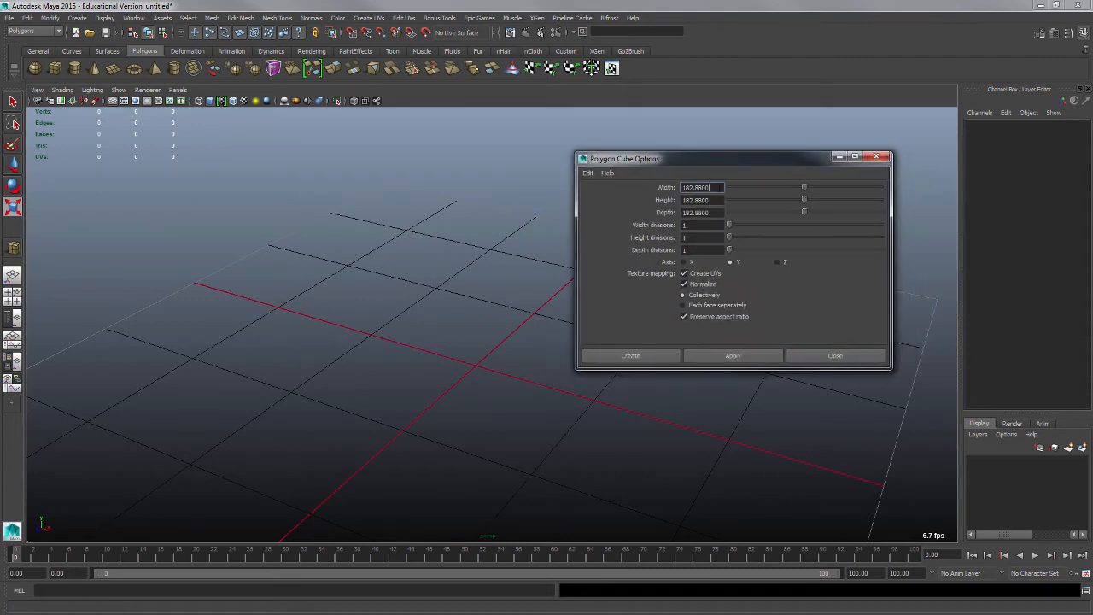
{"action": "left_click_drag", "start_coordinate": [720, 187], "coordinate": [665, 176]}
{"action": "type", "text": "10"}
{"action": "key", "text": "Tab"}
{"action": "type", "text": "1"}
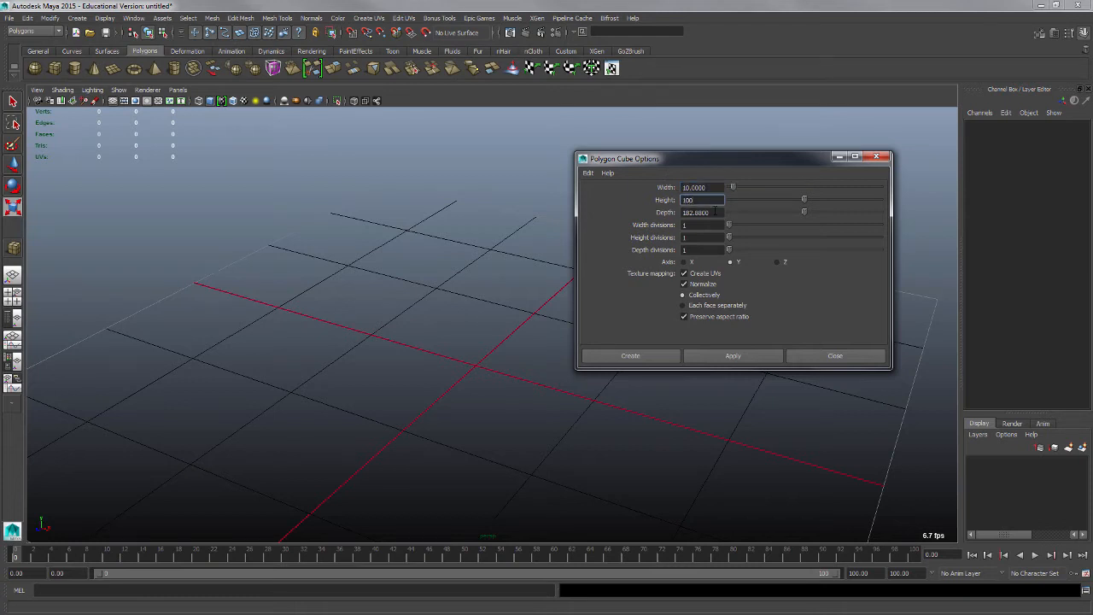
{"action": "key", "text": "Tab"}
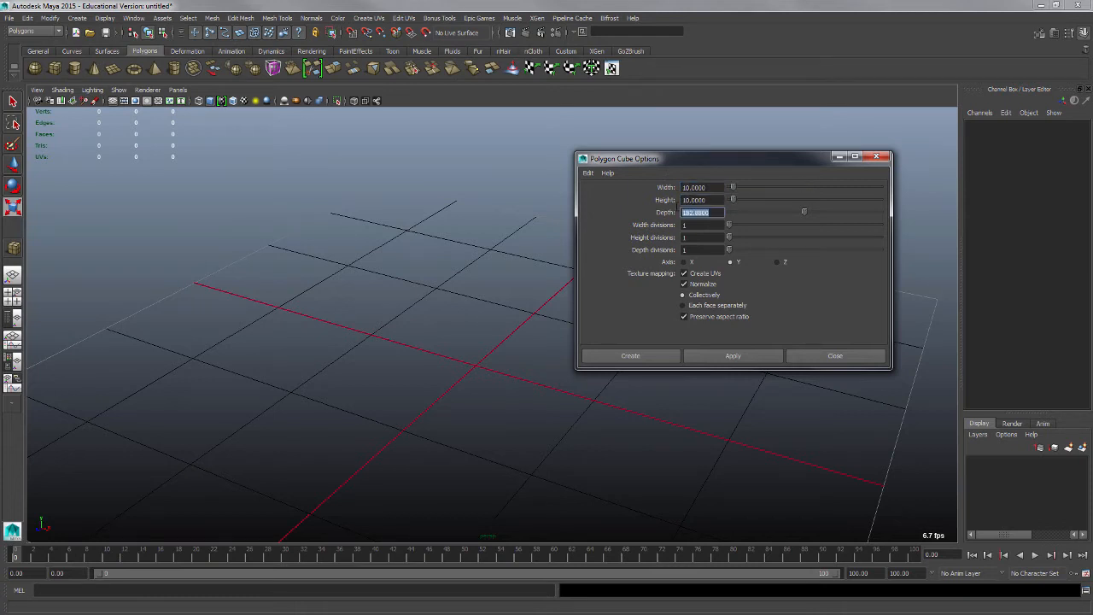
{"action": "type", "text": "10"}
Step: Set the cube's width divisions to 2, height divisions to 3 and depth divisions to 4
{"action": "key", "text": "Tab"}
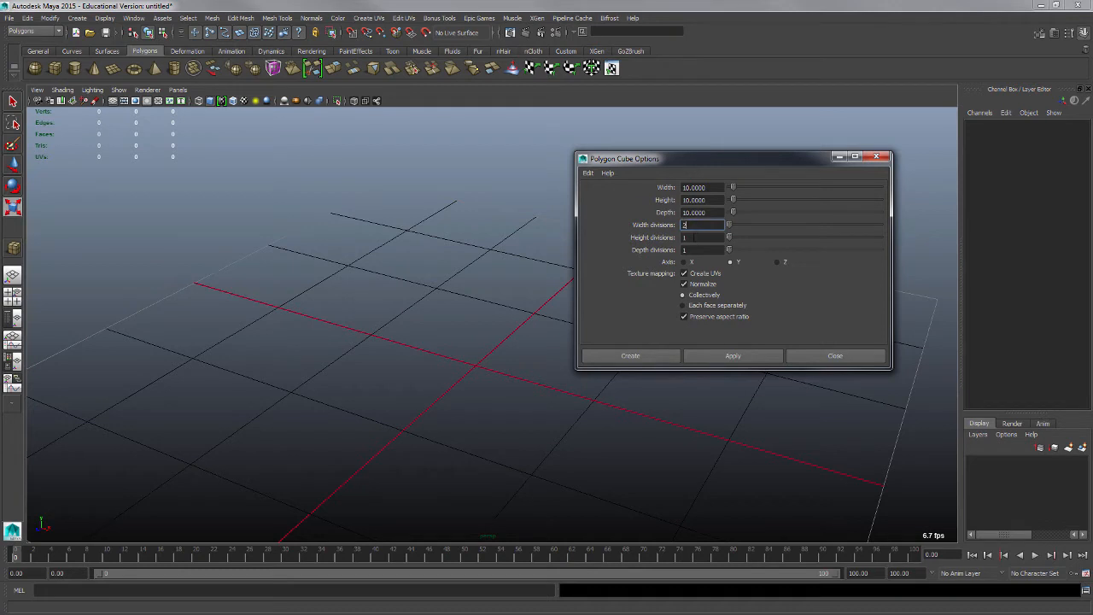
{"action": "key", "text": "Tab"}
{"action": "key", "text": "Tab"}
{"action": "type", "text": "4"}
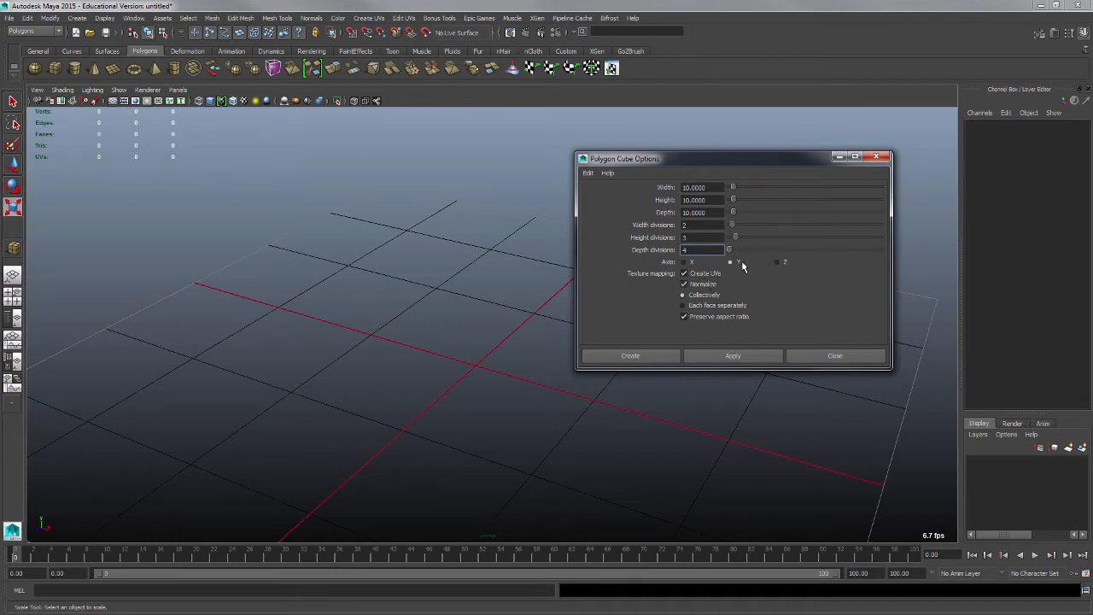
Step: Create the polygon cube from the current options, keeping the options open, and inspect its divisions from several angles
{"action": "left_click", "coordinate": [732, 355]}
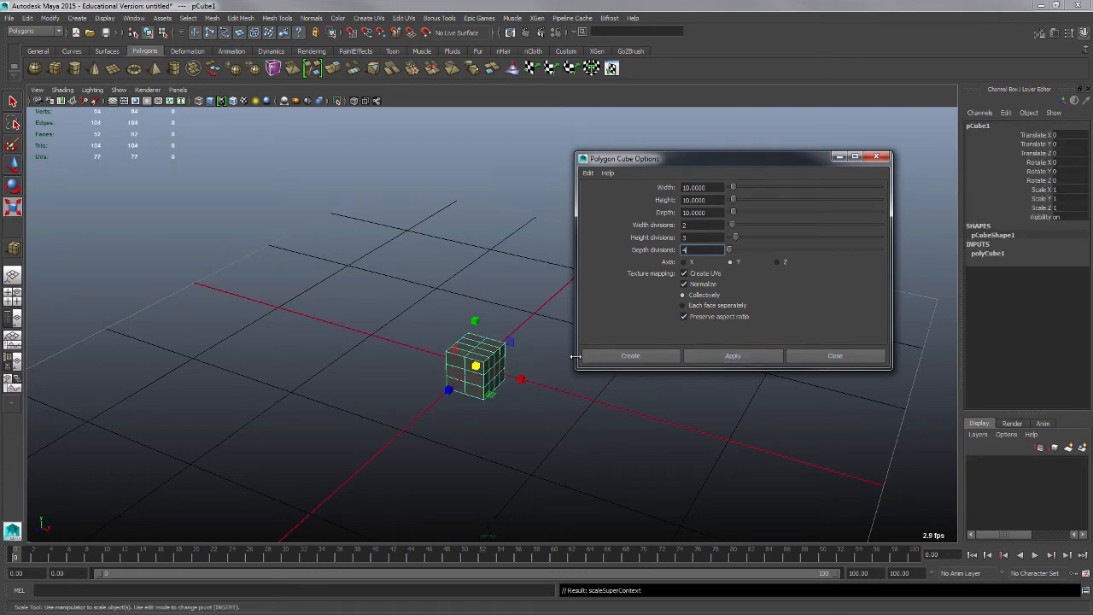
{"action": "left_click_drag", "start_coordinate": [675, 163], "coordinate": [692, 153]}
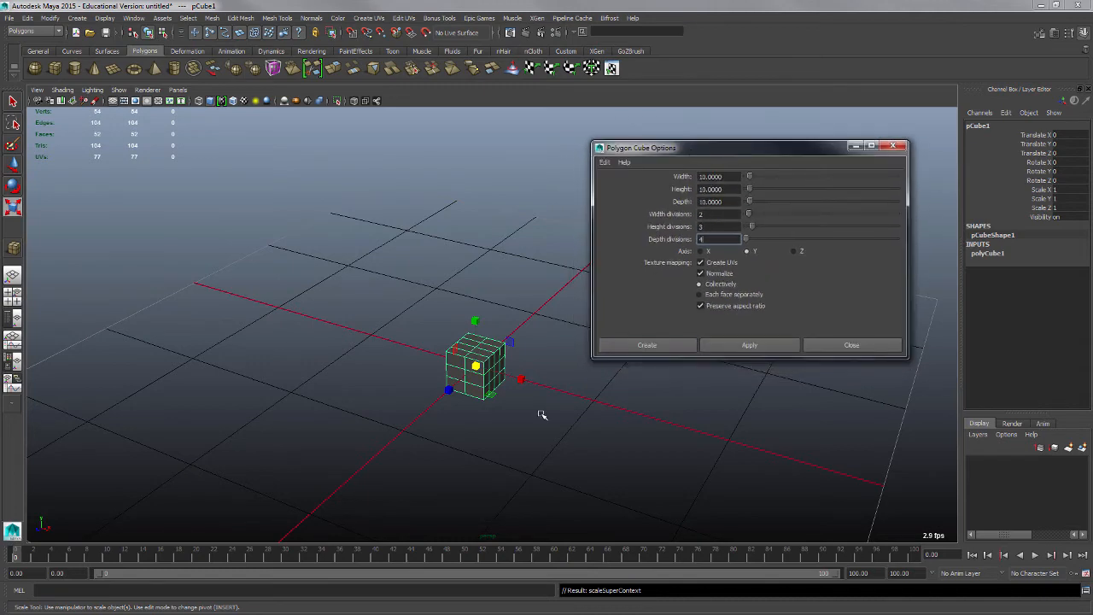
{"action": "left_click_drag", "start_coordinate": [548, 452], "coordinate": [524, 426], "text": "alt"}
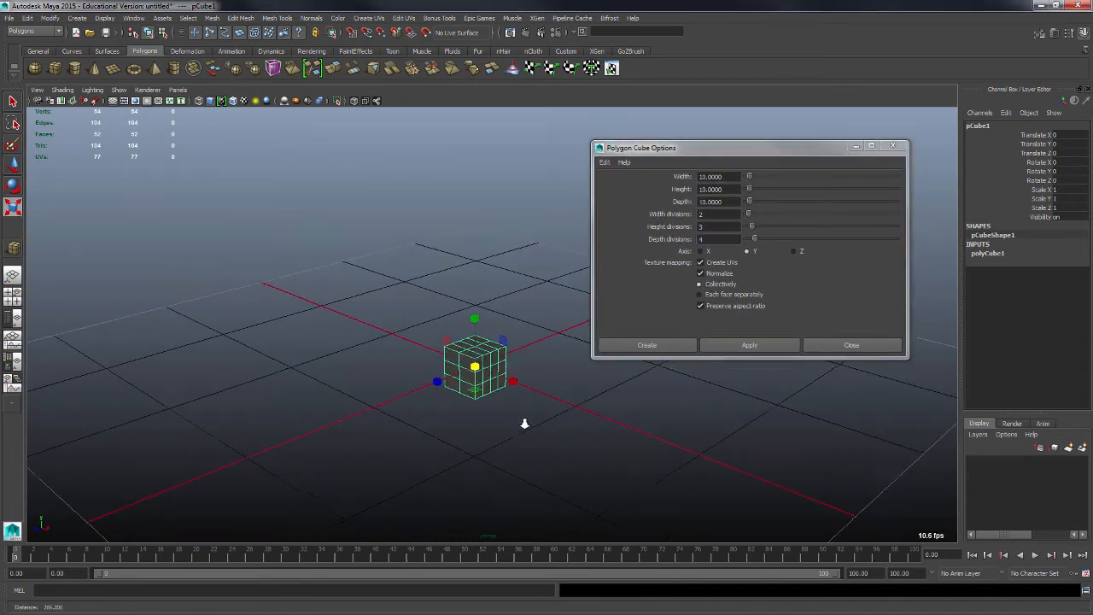
{"action": "right_click_drag", "start_coordinate": [525, 426], "coordinate": [642, 459], "text": "alt"}
{"action": "left_click_drag", "start_coordinate": [643, 459], "coordinate": [604, 440], "text": "alt"}
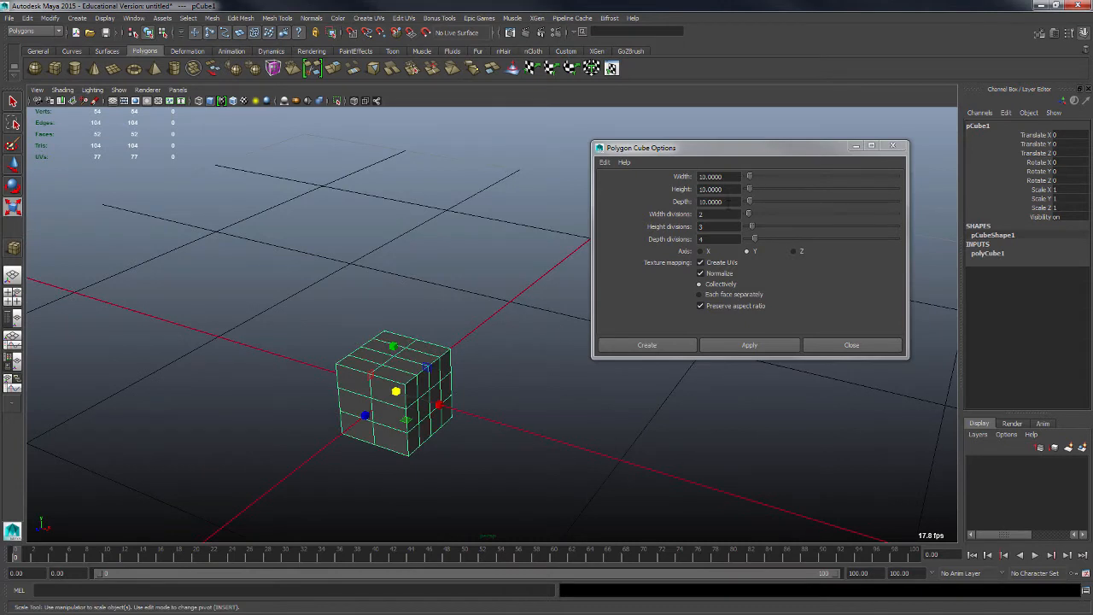
{"action": "left_click_drag", "start_coordinate": [494, 356], "coordinate": [501, 358], "text": "alt"}
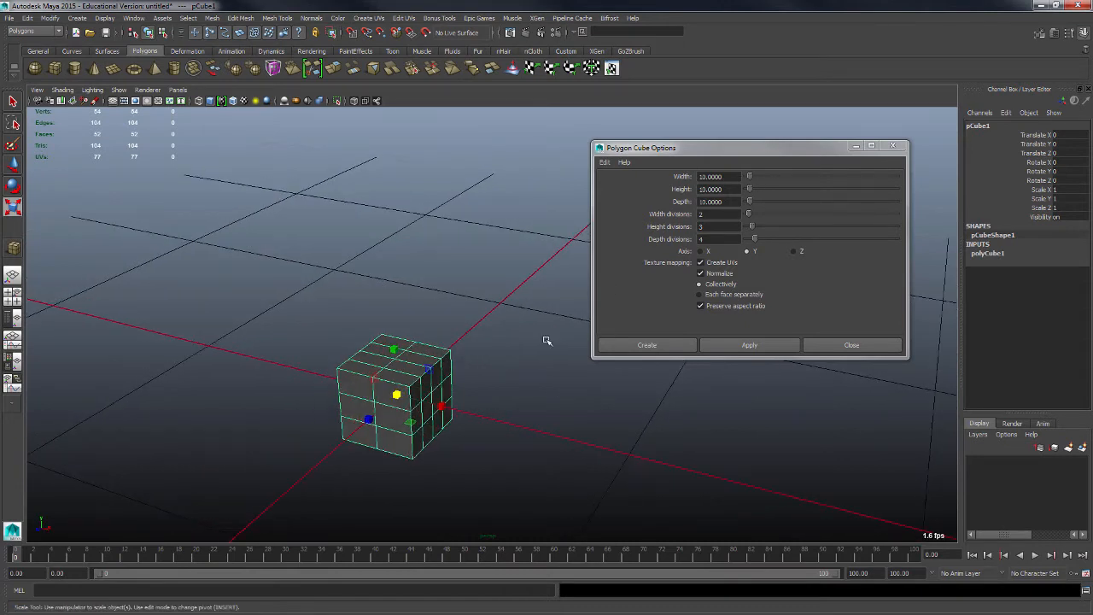
Step: Open the grid options, turn on subdivision lines and apply the change to the viewport
{"action": "left_click", "coordinate": [133, 19]}
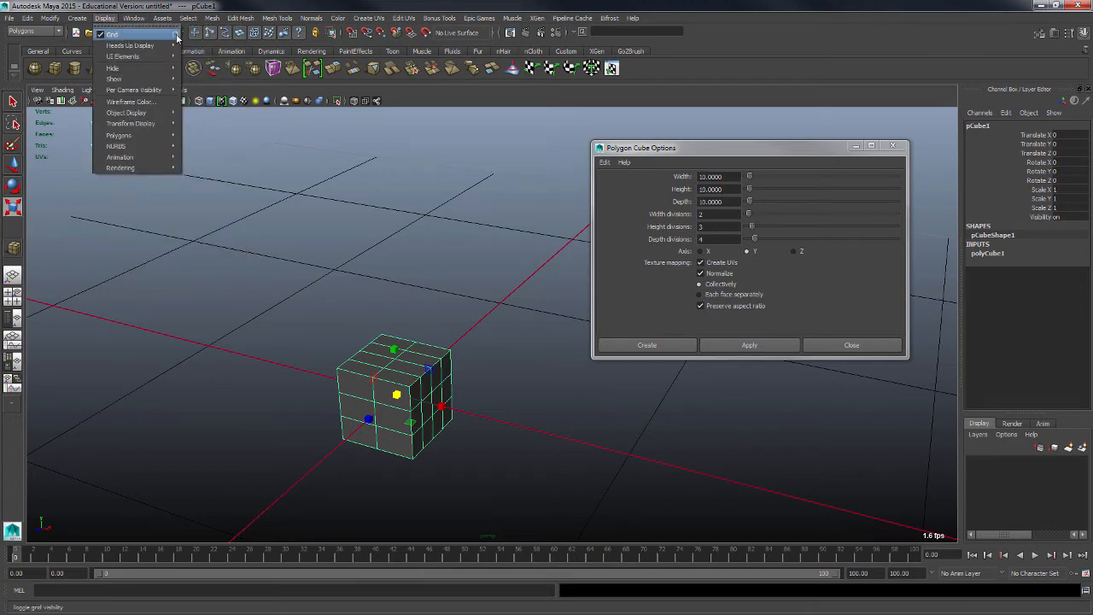
{"action": "left_click", "coordinate": [178, 37]}
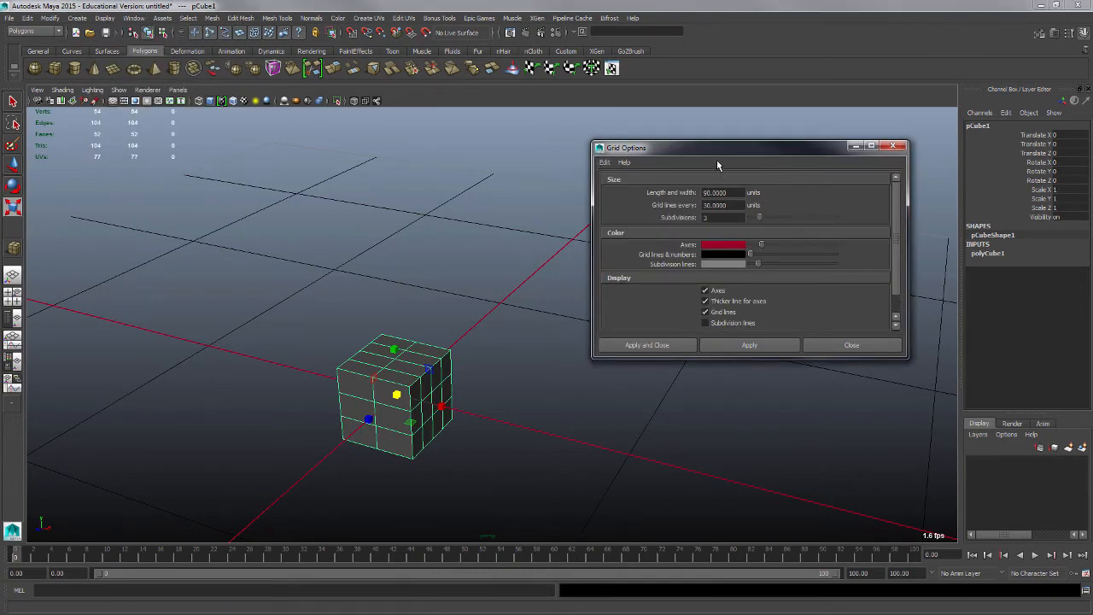
{"action": "left_click_drag", "start_coordinate": [717, 149], "coordinate": [750, 138]}
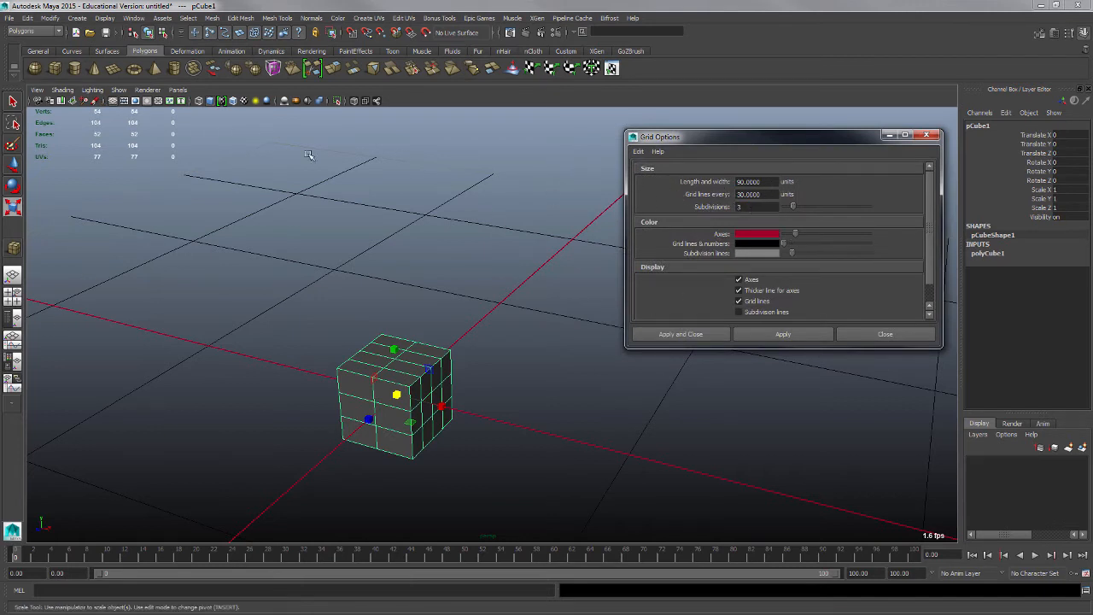
{"action": "left_click", "coordinate": [776, 194]}
{"action": "left_click", "coordinate": [741, 312]}
{"action": "left_click", "coordinate": [763, 336]}
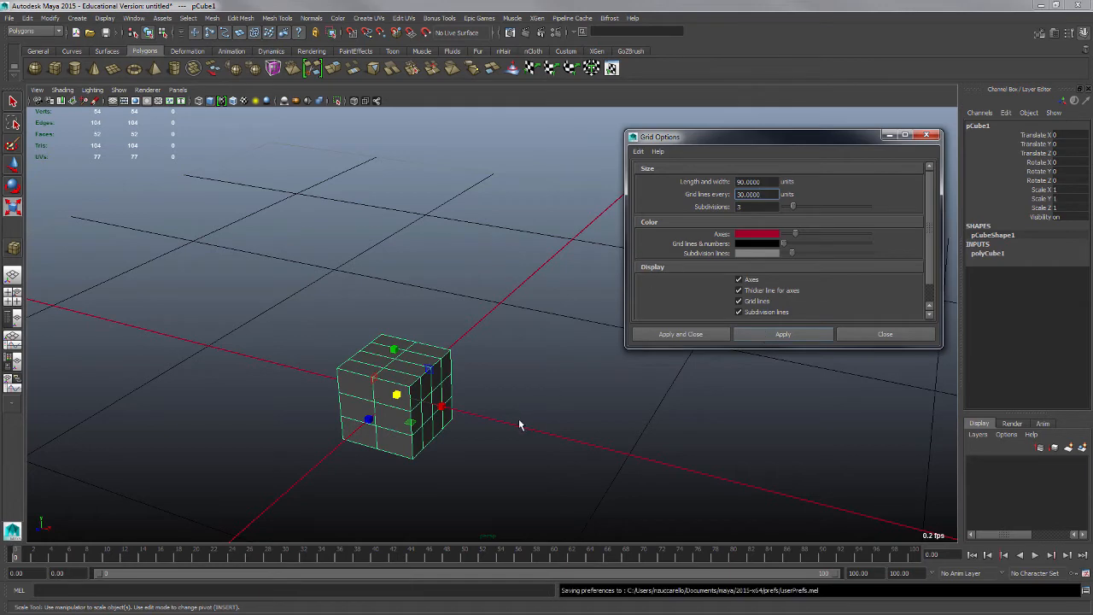
{"action": "mouse_move", "coordinate": [544, 423]}
{"action": "left_mouse_down", "text": "alt"}
{"action": "mouse_move", "coordinate": [574, 421]}
{"action": "mouse_move", "coordinate": [540, 416]}
{"action": "left_mouse_up", "text": "alt"}
{"action": "left_click_drag", "start_coordinate": [503, 373], "coordinate": [588, 368], "text": "alt"}
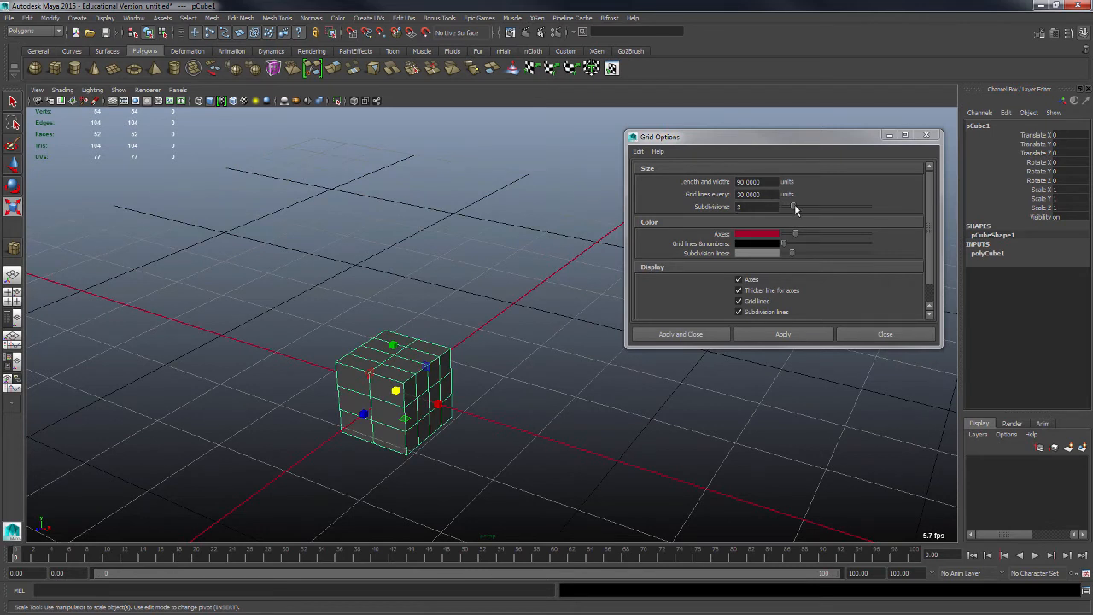
Step: Set the grid subdivisions to 10, apply, and inspect the cube against the finer grid
{"action": "left_click_drag", "start_coordinate": [794, 208], "coordinate": [803, 209]}
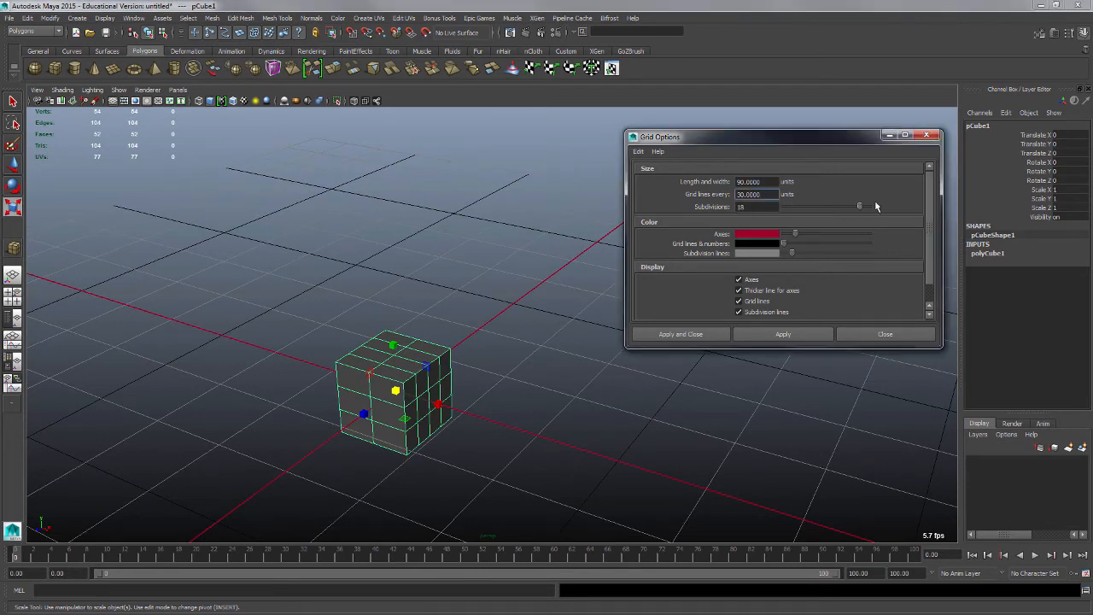
{"action": "left_click", "coordinate": [752, 207]}
{"action": "type", "text": "10"}
{"action": "left_click", "coordinate": [765, 337]}
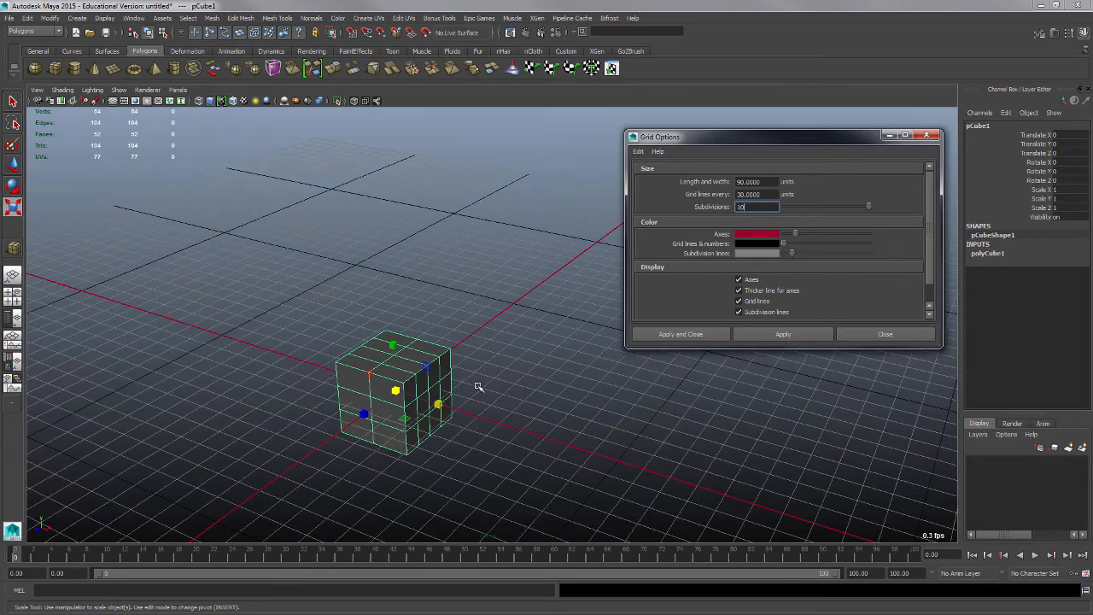
{"action": "left_click_drag", "start_coordinate": [479, 387], "coordinate": [563, 330], "text": "alt"}
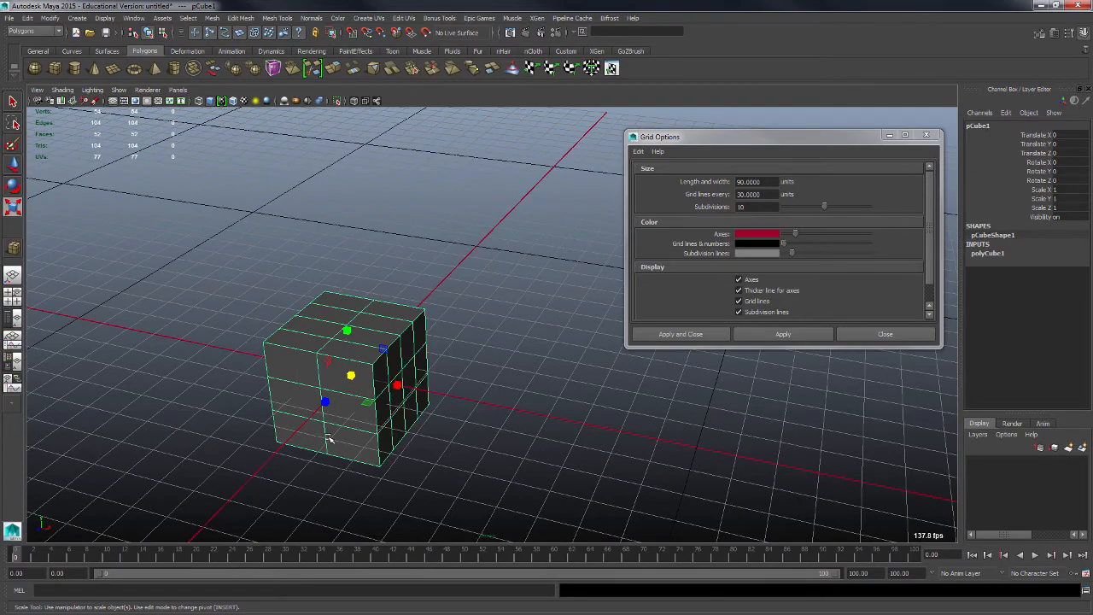
{"action": "left_click_drag", "start_coordinate": [332, 439], "coordinate": [393, 437], "text": "alt"}
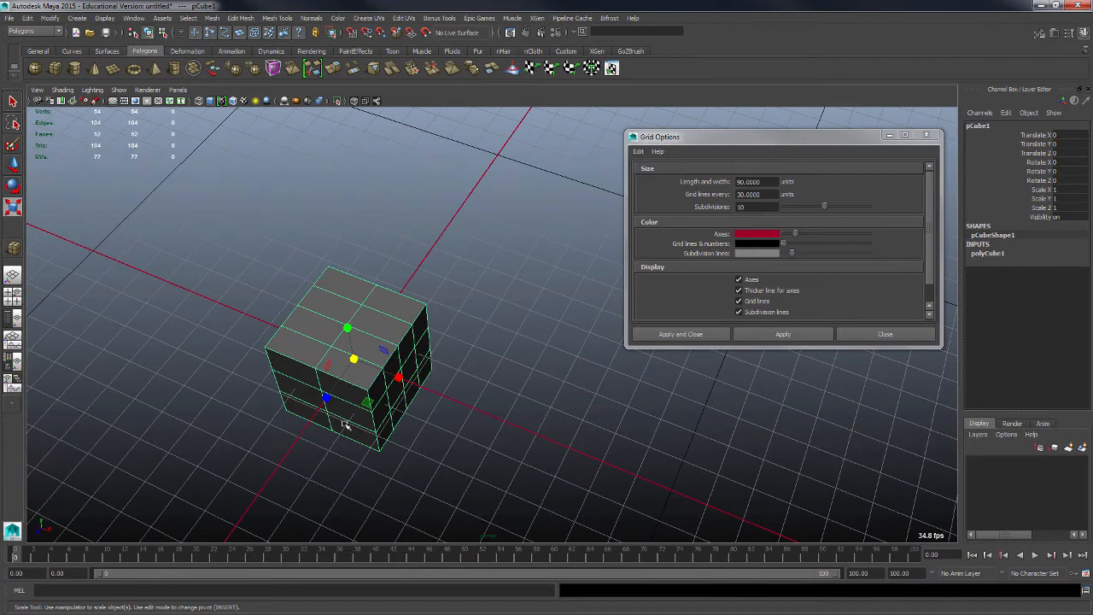
Step: Switch to the top view and frame the cube to compare its size with the grid squares
{"action": "key", "text": "space"}
{"action": "key", "text": "space"}
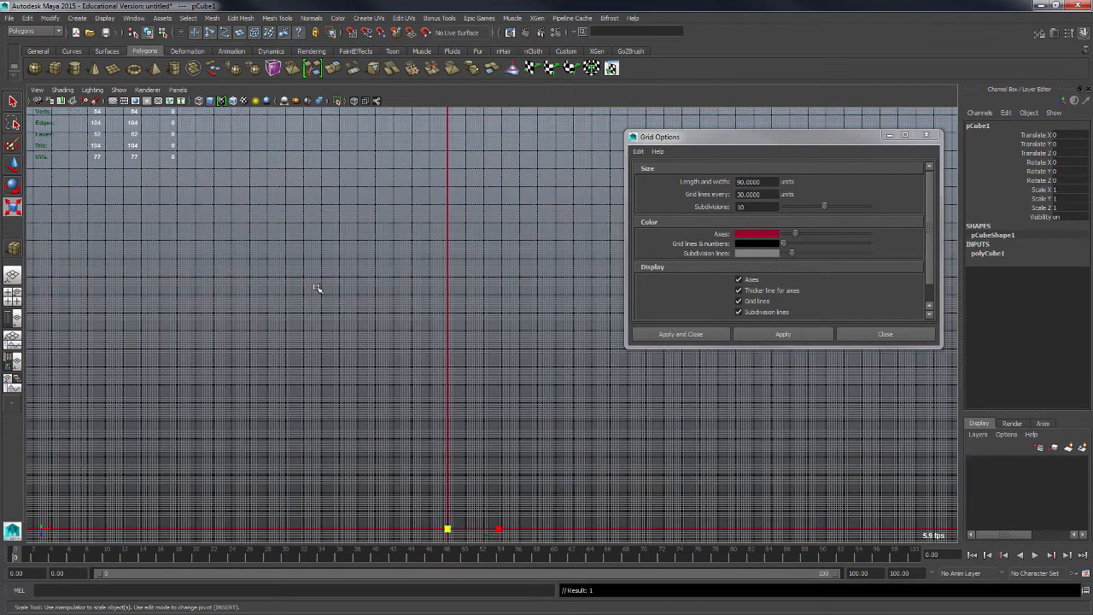
{"action": "key", "text": "f"}
{"action": "right_click_drag", "start_coordinate": [529, 391], "coordinate": [280, 290], "text": "alt"}
{"action": "right_click_drag", "start_coordinate": [516, 340], "coordinate": [340, 293], "text": "alt"}
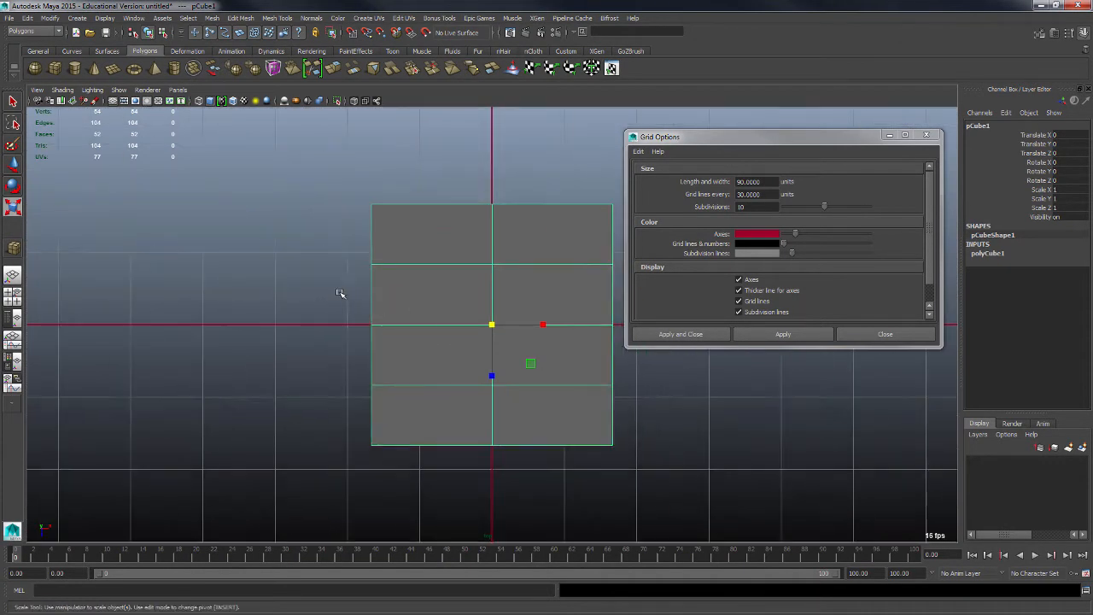
{"action": "middle_click_drag", "start_coordinate": [538, 349], "coordinate": [485, 342], "text": "alt"}
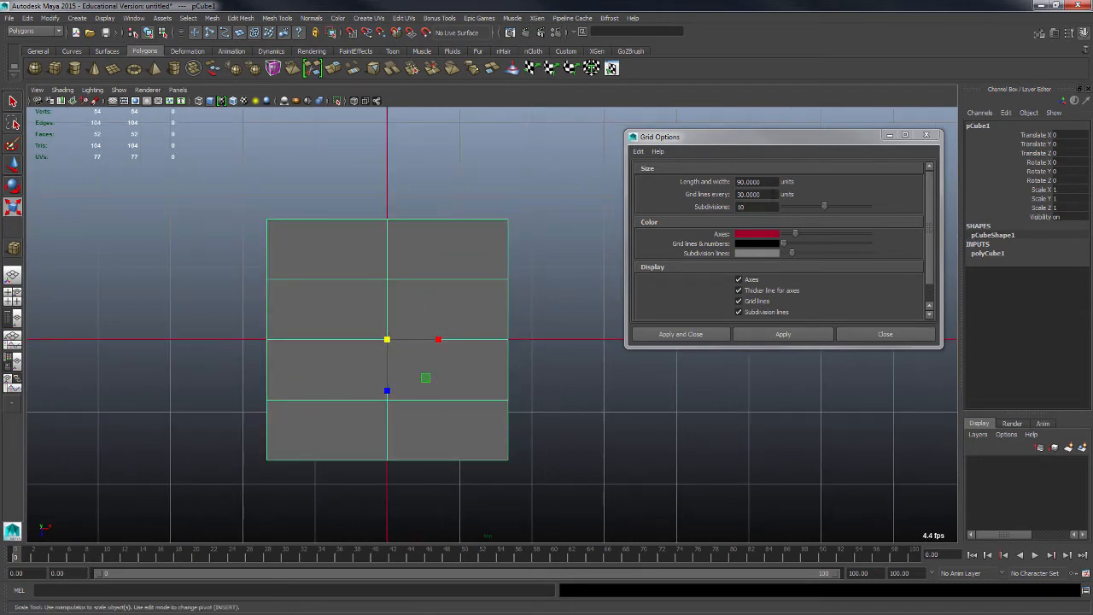
Step: Set the grid lines to every 10 units, apply, and check the cube against them in the top view
{"action": "double_click", "coordinate": [749, 194]}
{"action": "type", "text": "10"}
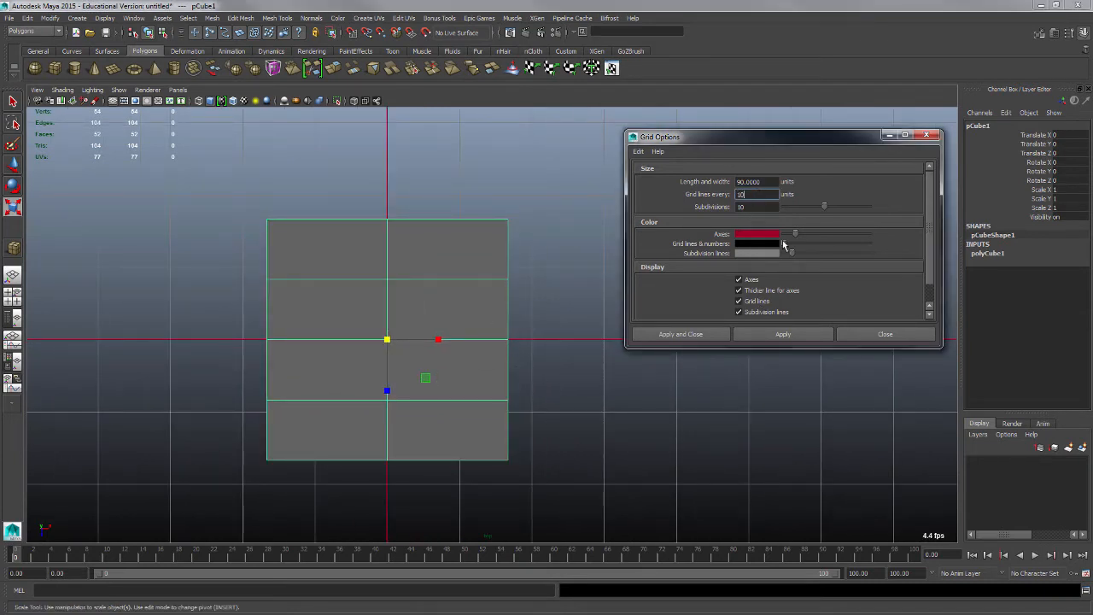
{"action": "key", "text": "Tab"}
{"action": "left_click", "coordinate": [779, 335]}
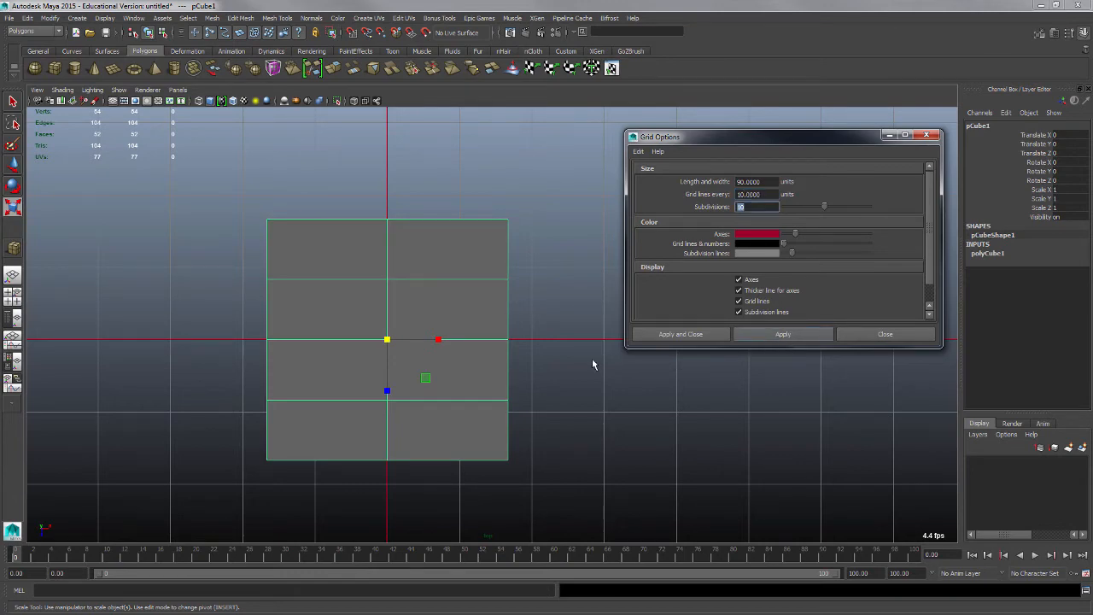
{"action": "middle_click_drag", "start_coordinate": [542, 290], "coordinate": [537, 296], "text": "alt"}
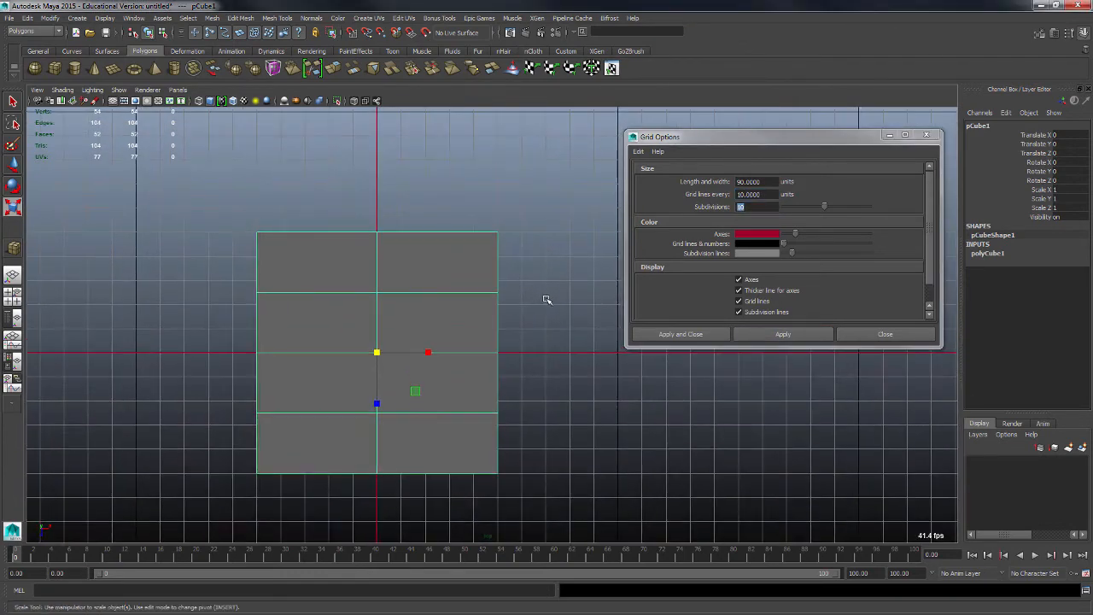
{"action": "right_click_drag", "start_coordinate": [584, 322], "coordinate": [521, 281], "text": "alt"}
{"action": "middle_click_drag", "start_coordinate": [521, 281], "coordinate": [510, 298], "text": "alt"}
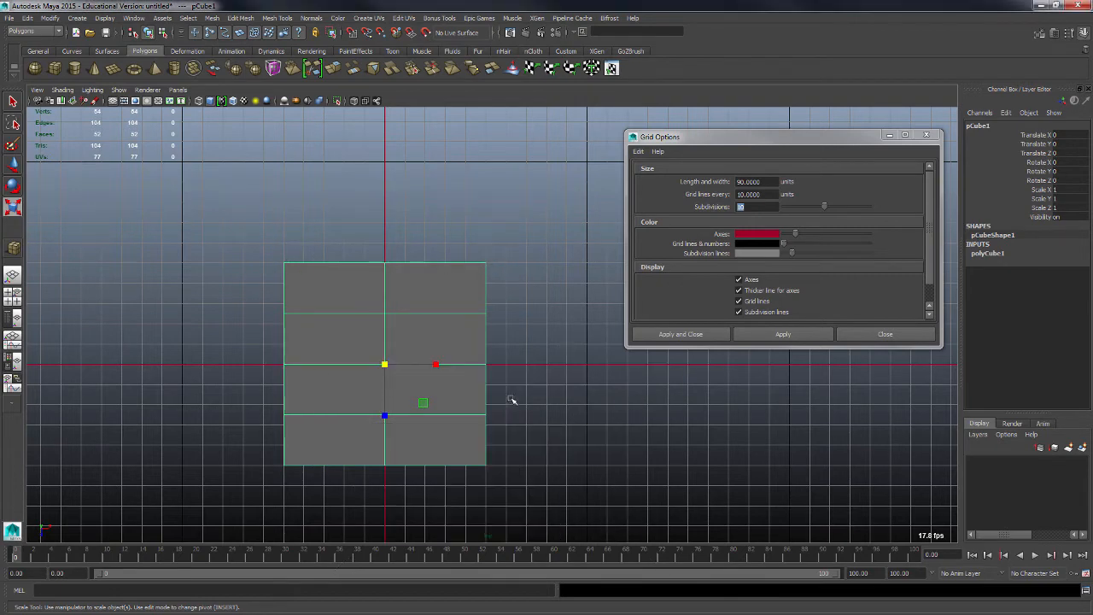
Step: Return to the perspective view, then set the grid lines to every 30 units, apply and close the grid options
{"action": "key", "text": "space"}
{"action": "key", "text": "space"}
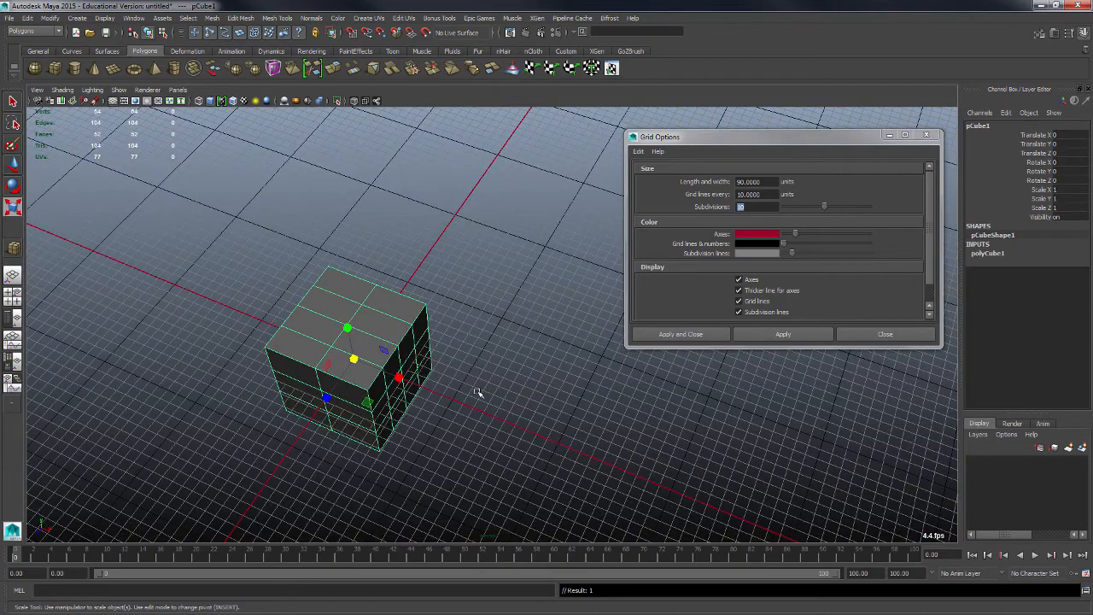
{"action": "left_click_drag", "start_coordinate": [478, 393], "coordinate": [490, 310], "text": "alt"}
{"action": "right_click_drag", "start_coordinate": [490, 310], "coordinate": [559, 350], "text": "alt"}
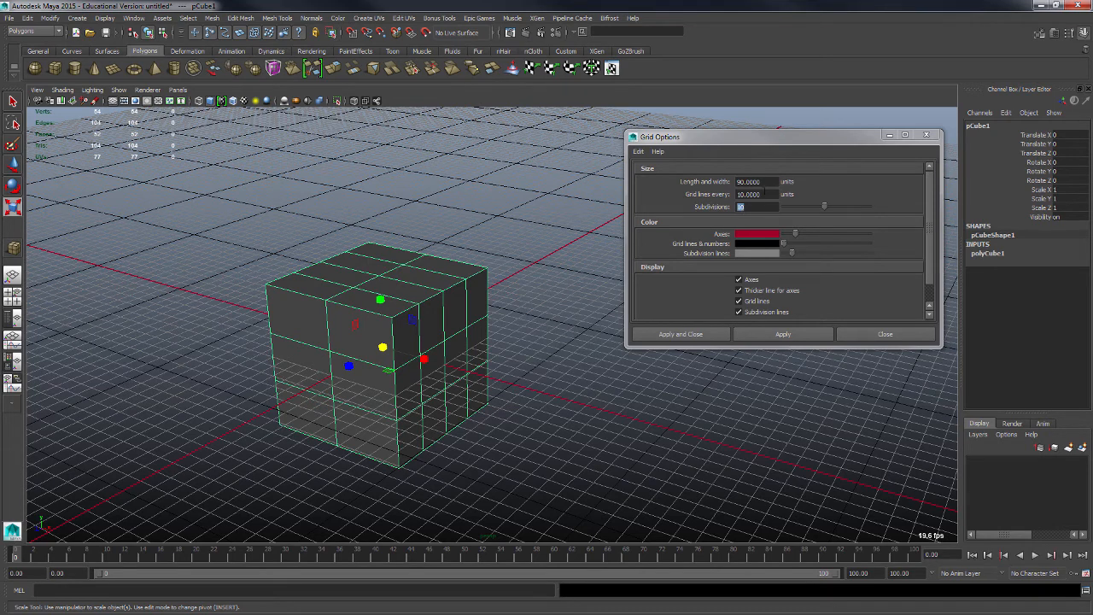
{"action": "left_click_drag", "start_coordinate": [766, 193], "coordinate": [733, 191]}
{"action": "type", "text": "30"}
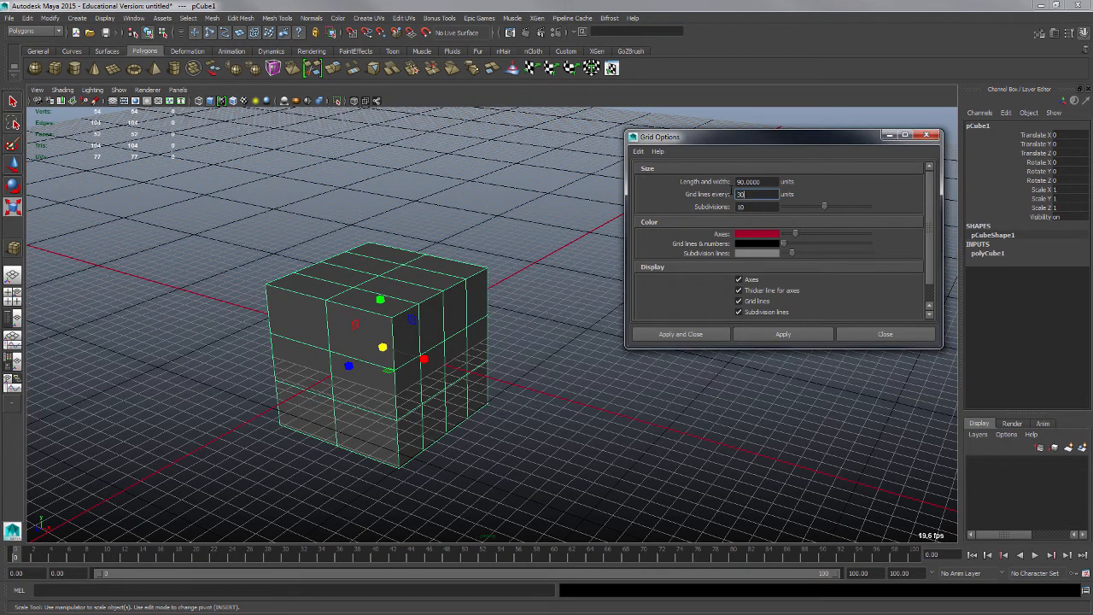
{"action": "key", "text": "Return"}
{"action": "left_click", "coordinate": [777, 339]}
{"action": "left_click_drag", "start_coordinate": [528, 376], "coordinate": [594, 411], "text": "alt"}
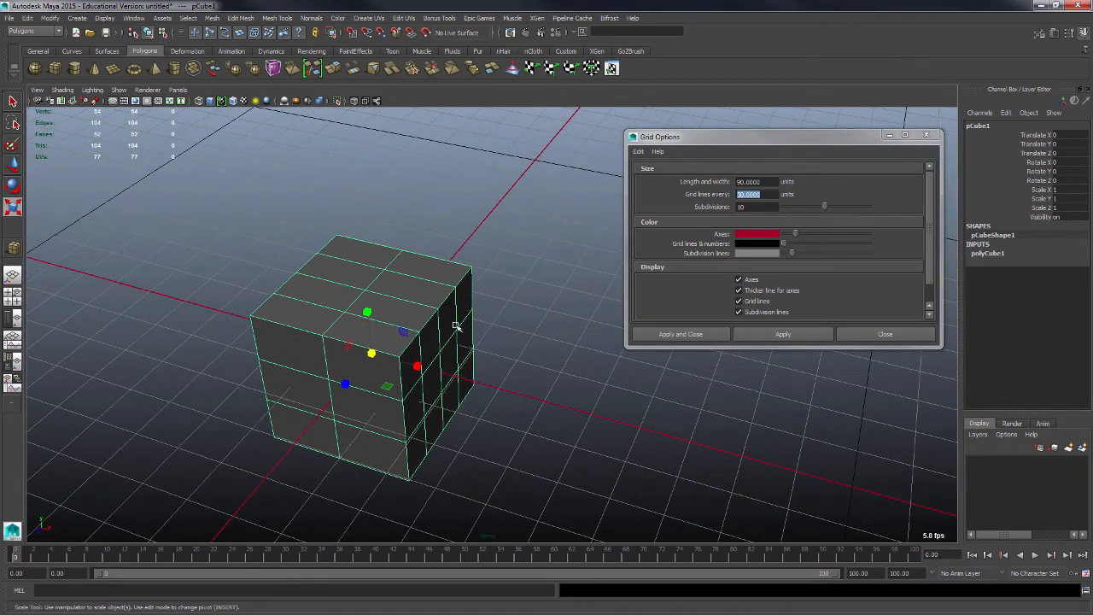
{"action": "left_click_drag", "start_coordinate": [450, 387], "coordinate": [467, 390], "text": "alt"}
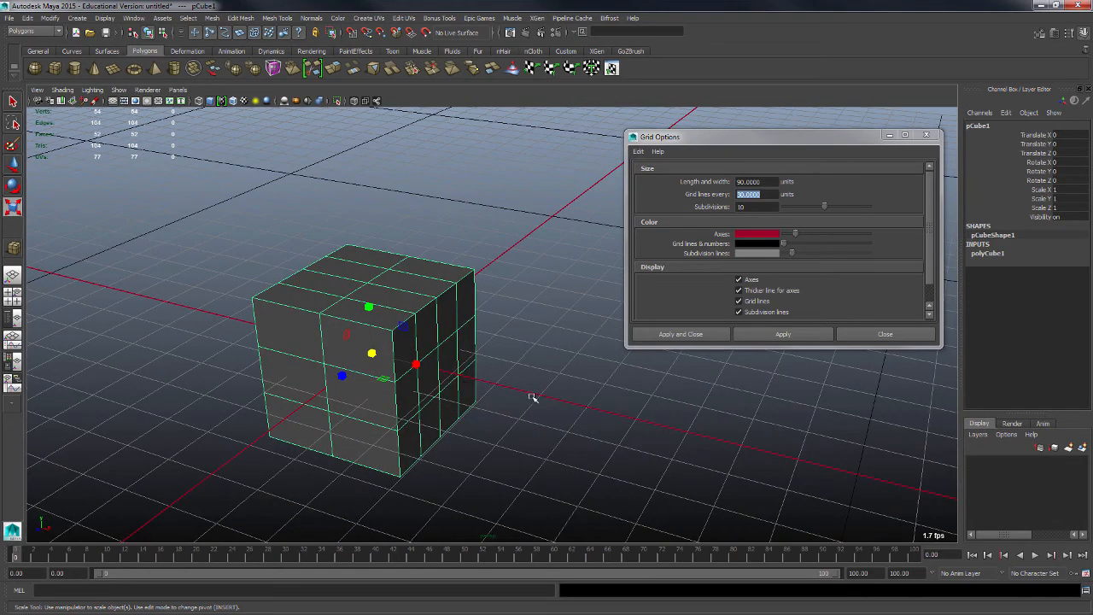
{"action": "left_click", "coordinate": [926, 135]}
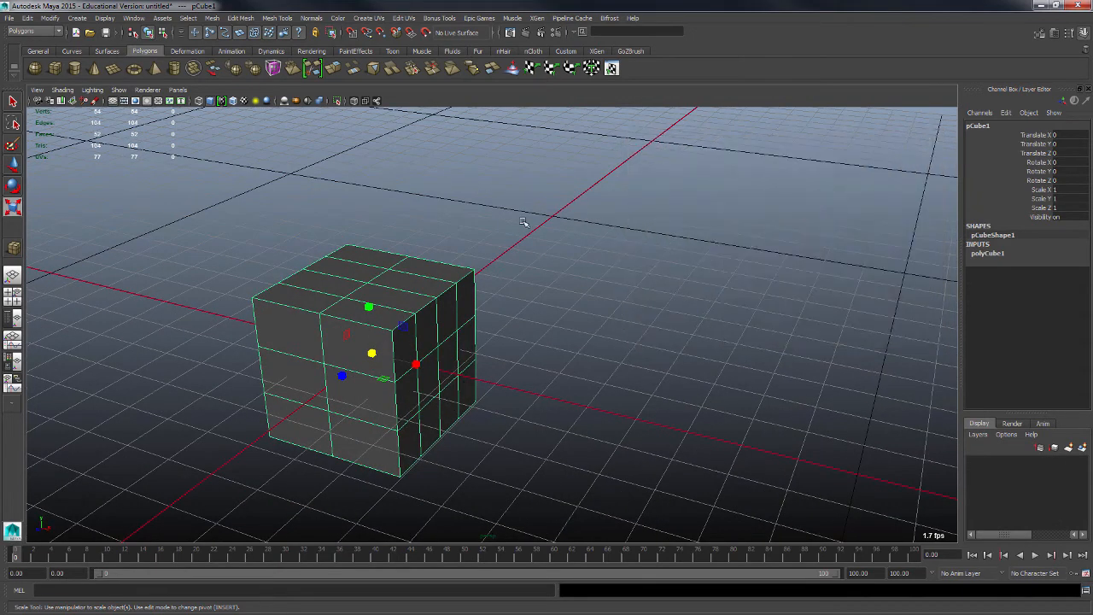
Step: Reopen the polygon cube creation options to compare them with the existing cube's attributes
{"action": "left_click", "coordinate": [76, 18]}
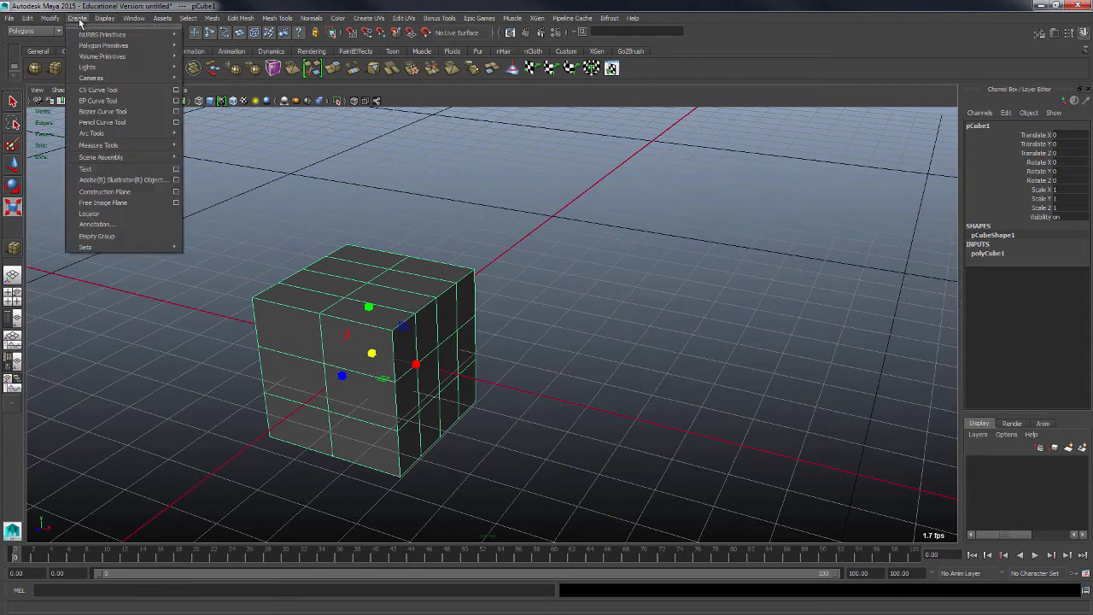
{"action": "mouse_move", "coordinate": [111, 45]}
{"action": "left_click", "coordinate": [267, 62]}
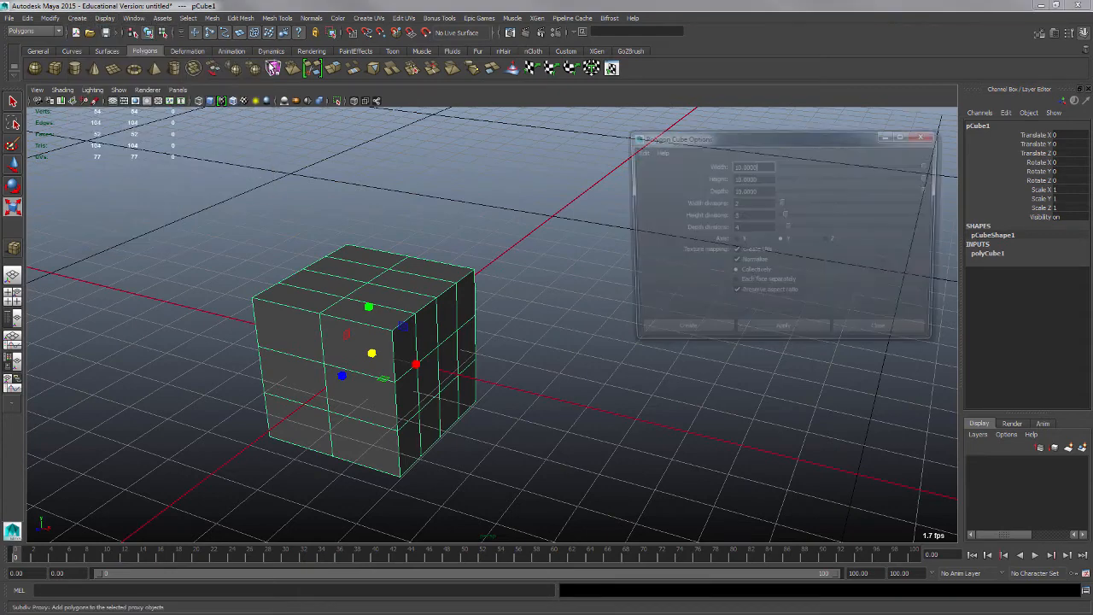
{"action": "left_click_drag", "start_coordinate": [773, 140], "coordinate": [725, 130]}
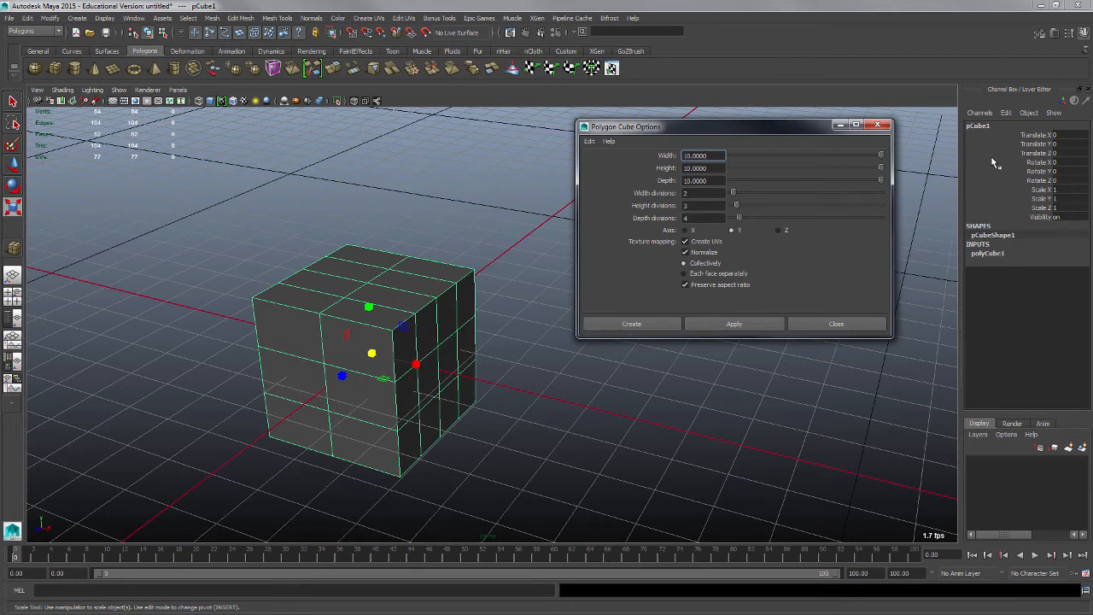
Step: Expand the cube's polyCube1 input attributes and set its width to 20 and depth to 40
{"action": "left_click", "coordinate": [989, 254]}
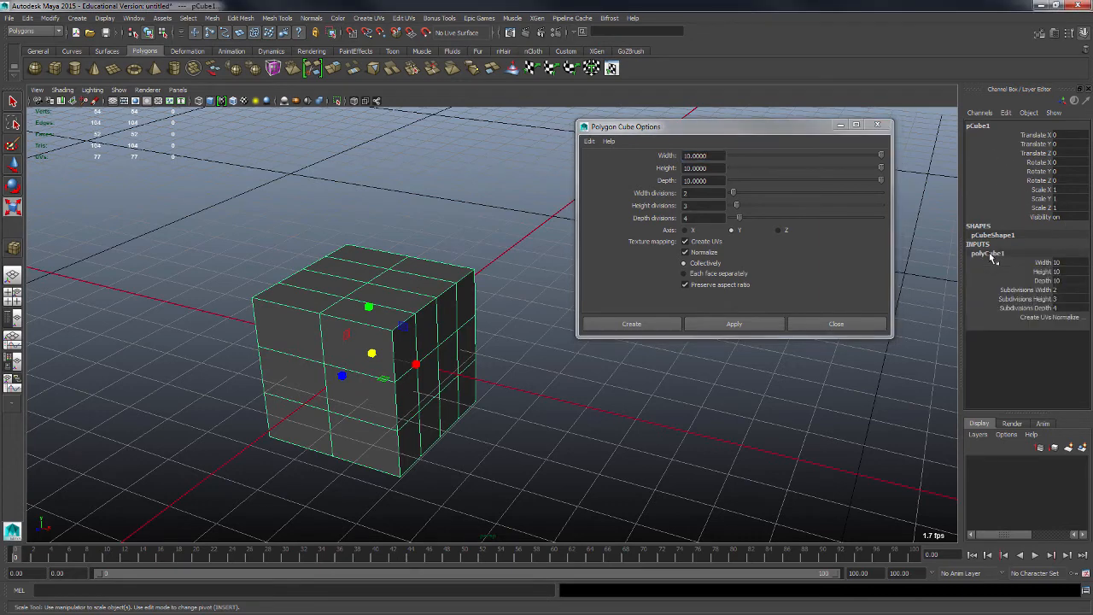
{"action": "left_click", "coordinate": [1070, 262]}
{"action": "left_click", "coordinate": [1071, 274]}
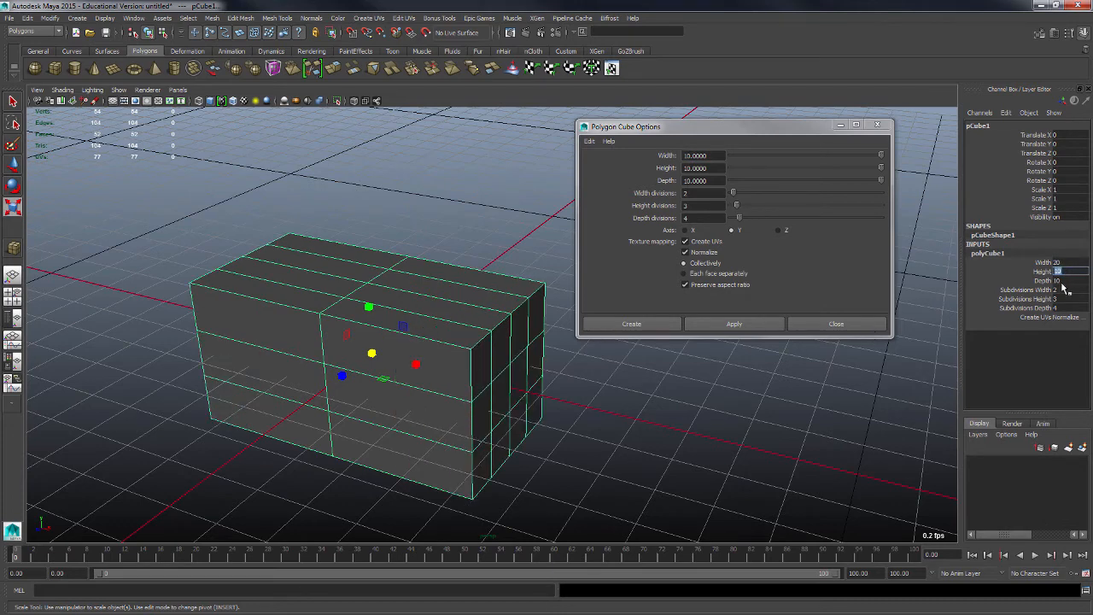
{"action": "left_click", "coordinate": [1064, 282]}
{"action": "key", "text": "Return"}
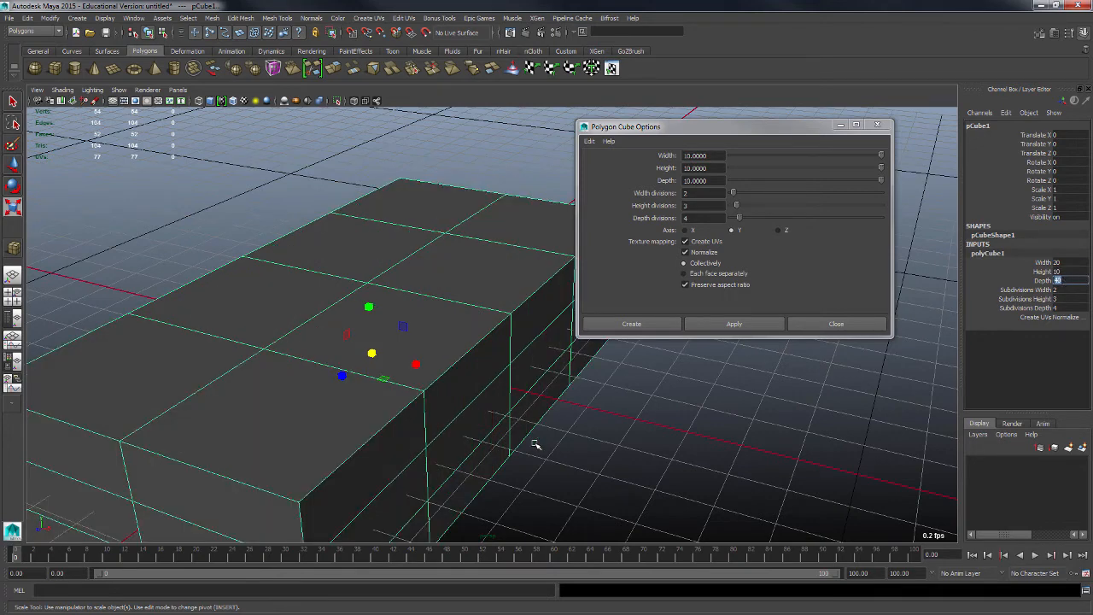
{"action": "scroll", "coordinate": [478, 419], "scroll_direction": "down", "scroll_amount": 3}
{"action": "scroll", "coordinate": [501, 410], "scroll_direction": "down", "scroll_amount": 4}
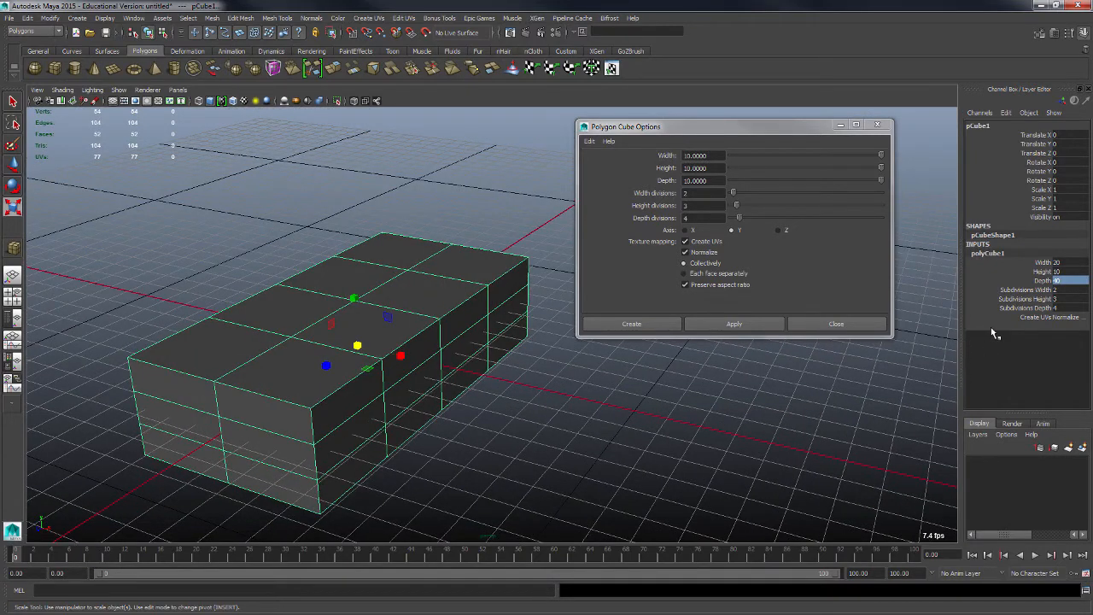
Step: Set the cube's Subdivisions Width to 4 in its polyCube1 input attributes
{"action": "left_click", "coordinate": [1070, 291]}
{"action": "type", "text": "4"}
{"action": "key", "text": "Return"}
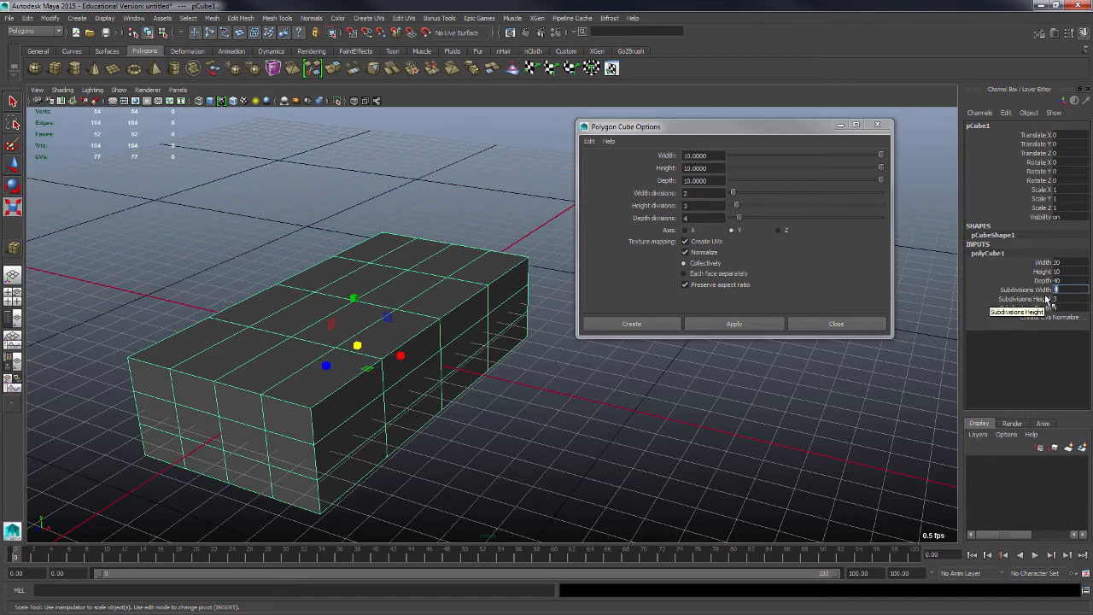
Step: Set the cube's Subdivisions Height to 4 and Subdivisions Depth to 12 in its polyCube1 inputs
{"action": "left_click", "coordinate": [1065, 299]}
{"action": "type", "text": "4"}
{"action": "key", "text": "Return"}
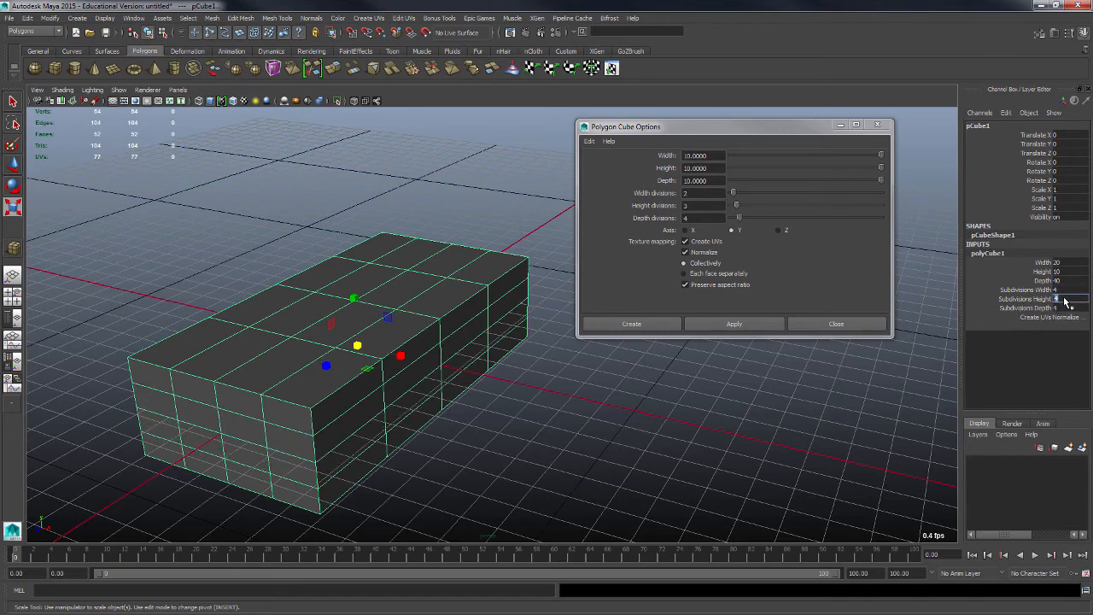
{"action": "left_click", "coordinate": [1065, 309]}
{"action": "type", "text": "12"}
{"action": "key", "text": "Return"}
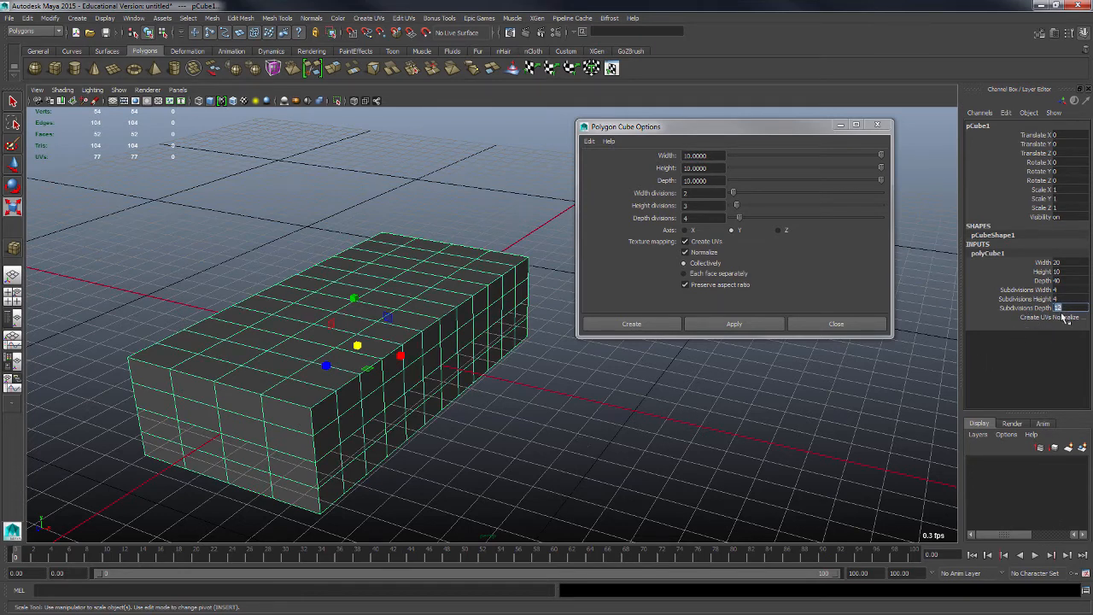
Step: Set the cube's Subdivisions Width to 6, then raise it to 8
{"action": "left_click", "coordinate": [1069, 291]}
{"action": "type", "text": "6"}
{"action": "key", "text": "Return"}
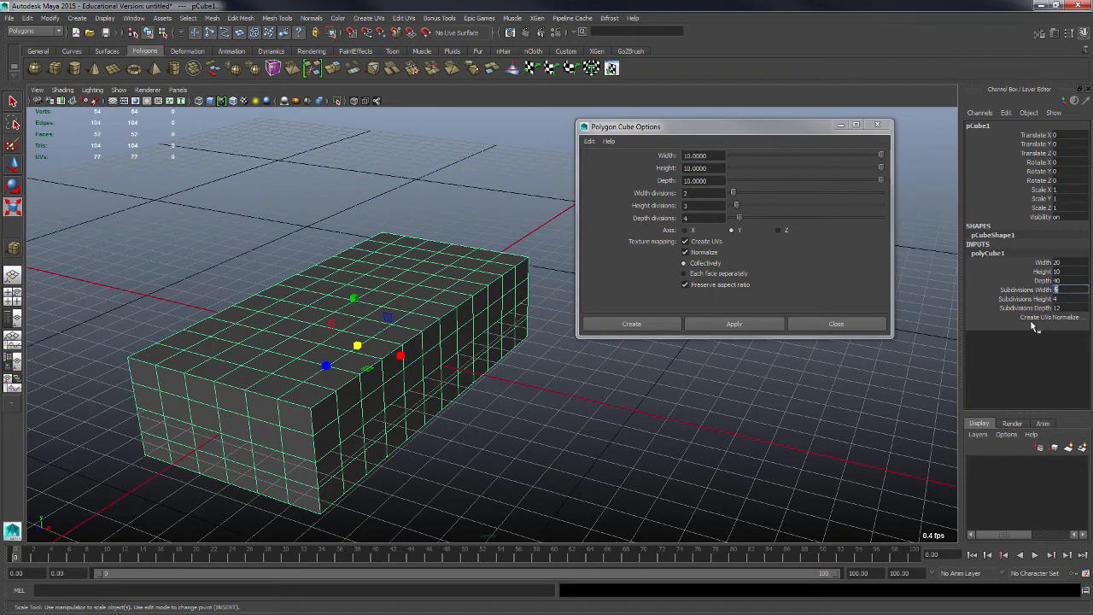
{"action": "left_click_drag", "start_coordinate": [526, 440], "coordinate": [940, 367], "text": "alt"}
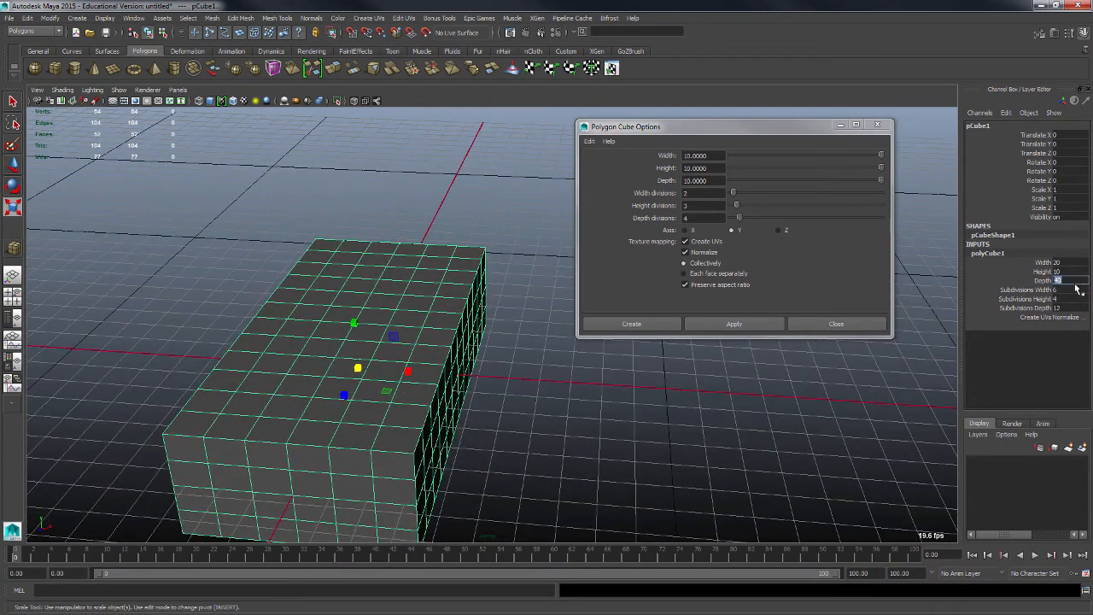
{"action": "double_click", "coordinate": [1075, 290]}
{"action": "type", "text": "8"}
{"action": "key", "text": "Return"}
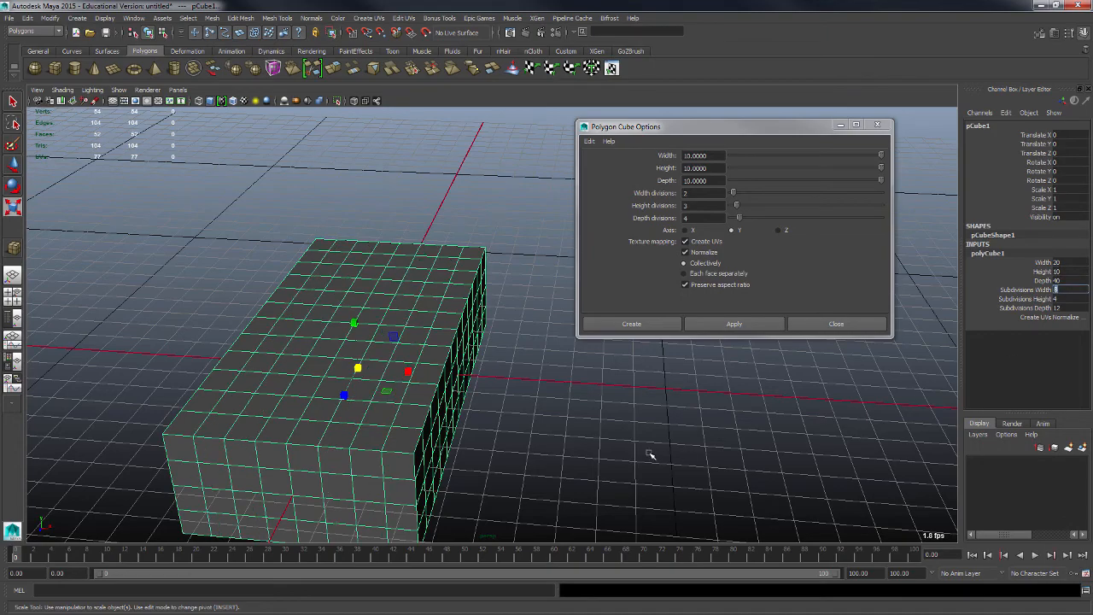
{"action": "mouse_move", "coordinate": [709, 448]}
{"action": "left_mouse_down", "text": "alt"}
{"action": "mouse_move", "coordinate": [740, 464]}
{"action": "mouse_move", "coordinate": [692, 456]}
{"action": "mouse_move", "coordinate": [724, 460]}
{"action": "left_mouse_up", "text": "alt"}
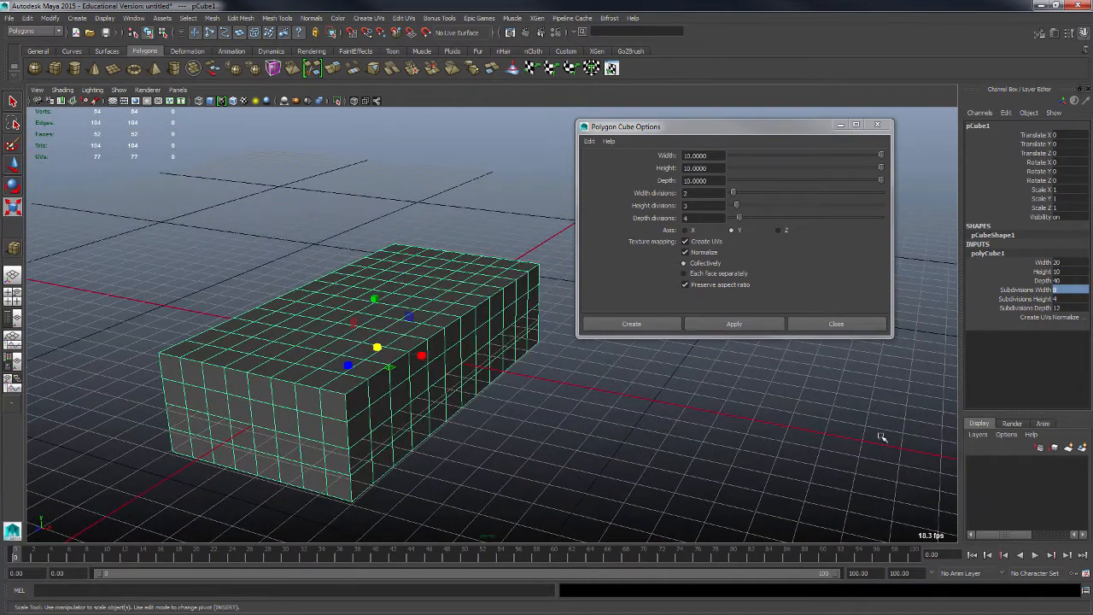
Step: Set the cube's Subdivisions Width, Height and Depth to 1 all at once
{"action": "left_click", "coordinate": [1059, 290]}
{"action": "left_click", "coordinate": [1070, 309], "text": "shift"}
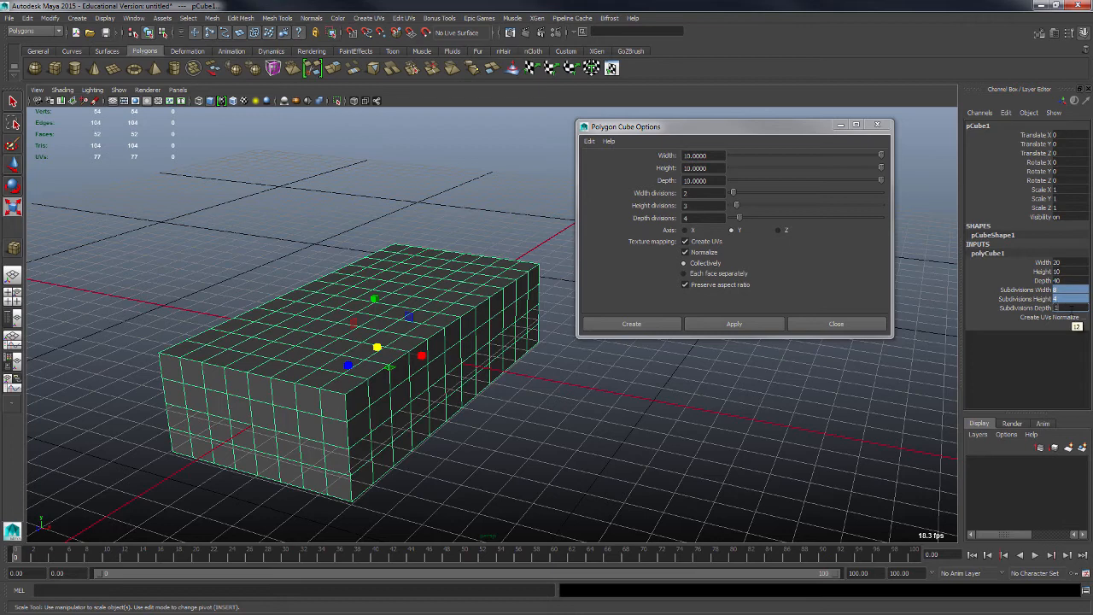
{"action": "type", "text": "1"}
{"action": "key", "text": "Return"}
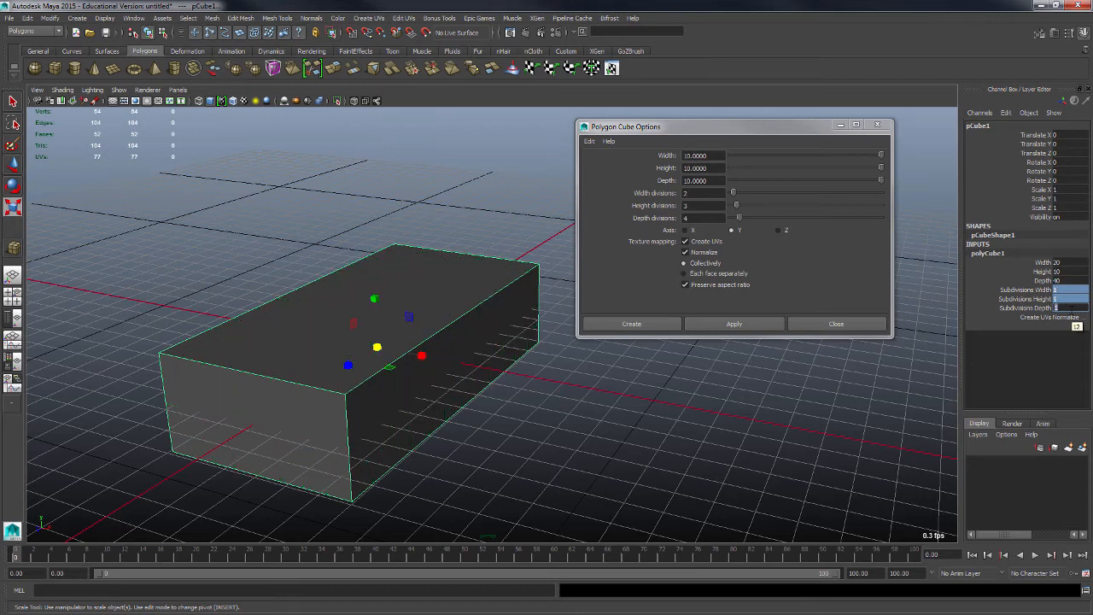
{"action": "mouse_move", "coordinate": [792, 478]}
{"action": "left_mouse_down", "text": "alt"}
{"action": "mouse_move", "coordinate": [801, 461]}
{"action": "mouse_move", "coordinate": [788, 475]}
{"action": "left_mouse_up", "text": "alt"}
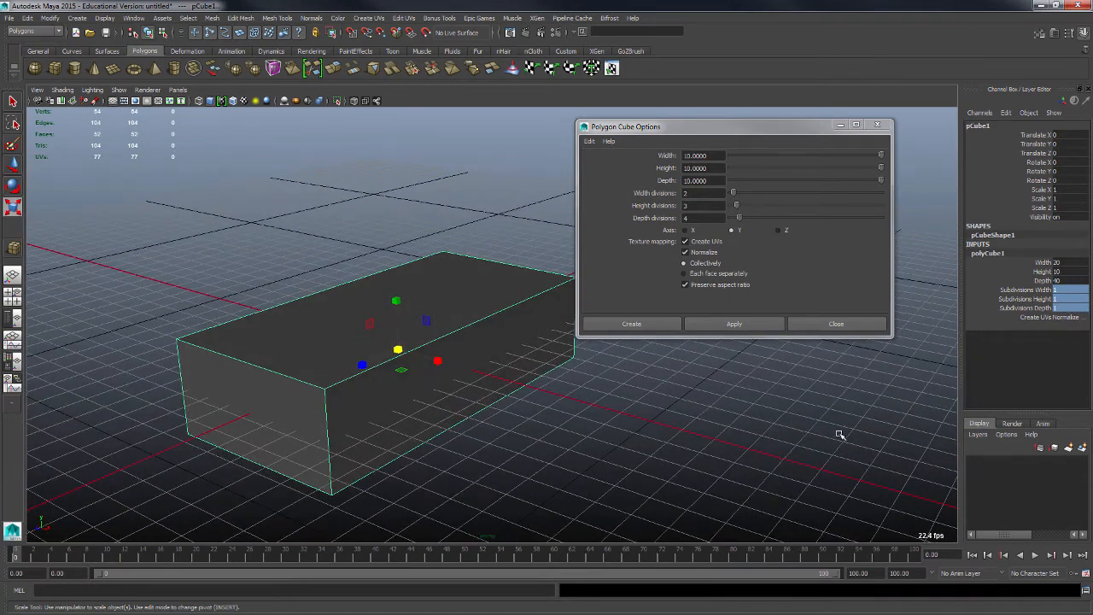
Step: Set the cube's Width, Height and Depth inputs to 10 all at once
{"action": "left_click", "coordinate": [1066, 264]}
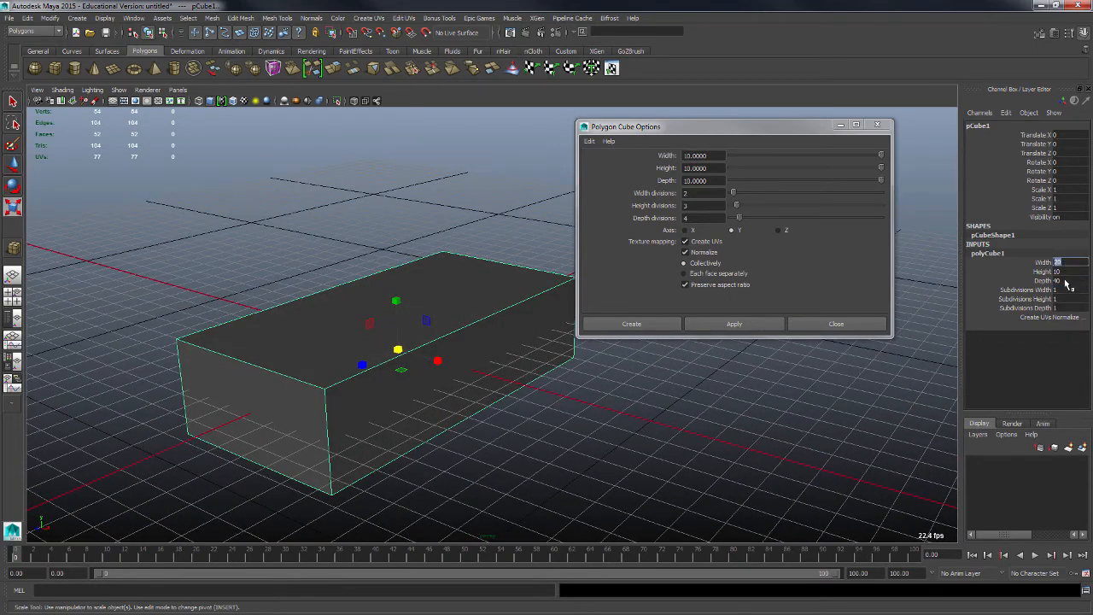
{"action": "left_click", "coordinate": [1065, 279], "text": "shift"}
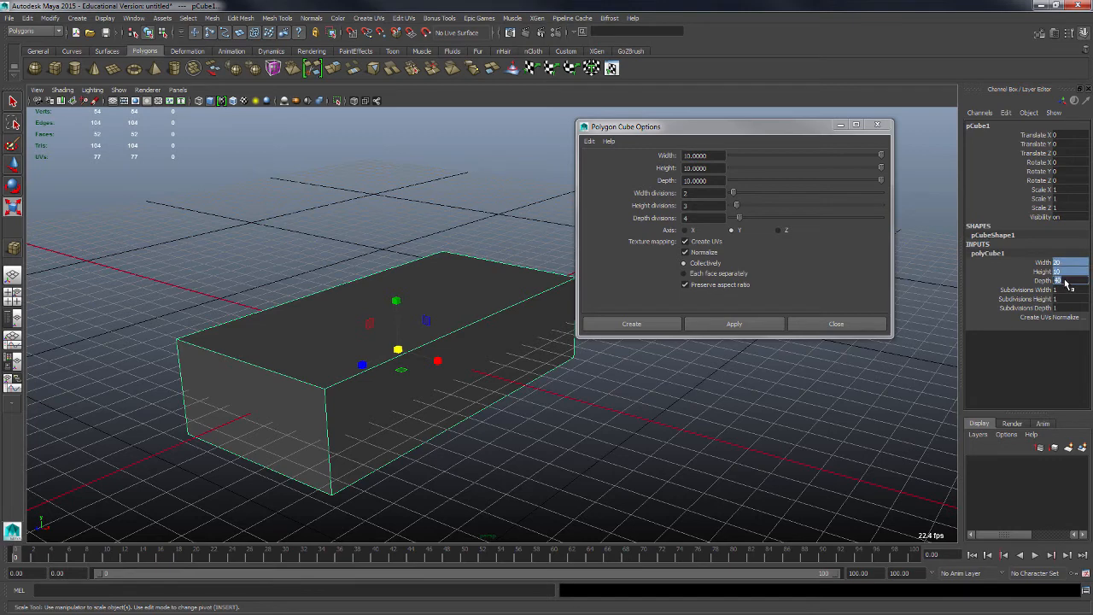
{"action": "type", "text": "10"}
{"action": "key", "text": "Return"}
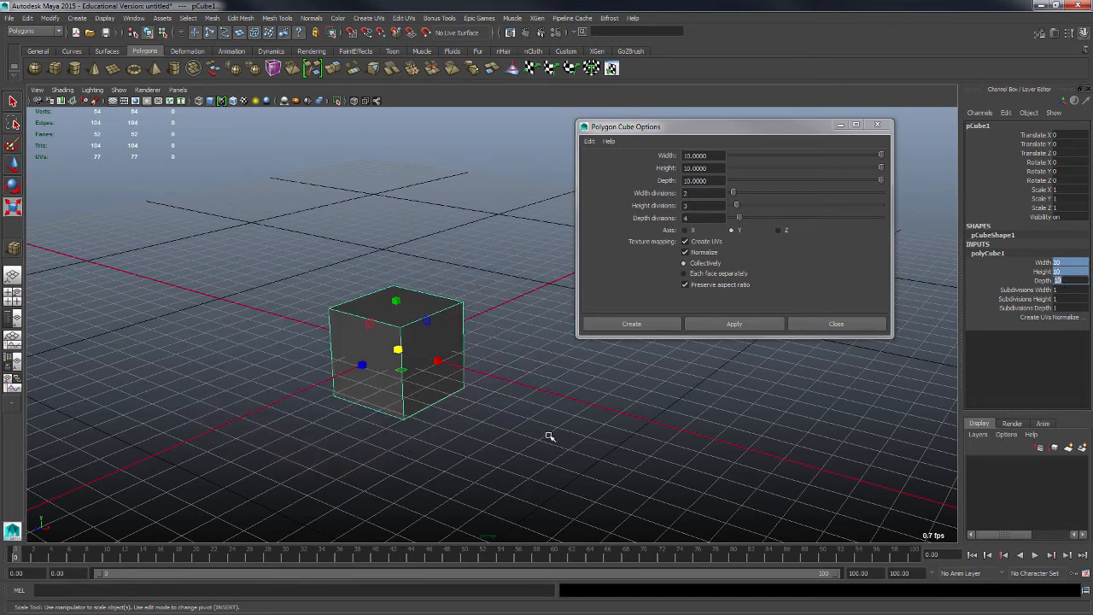
{"action": "left_click_drag", "start_coordinate": [547, 419], "coordinate": [539, 410], "text": "alt"}
{"action": "right_click_drag", "start_coordinate": [539, 410], "coordinate": [607, 442], "text": "alt"}
{"action": "left_click_drag", "start_coordinate": [607, 442], "coordinate": [621, 449], "text": "alt"}
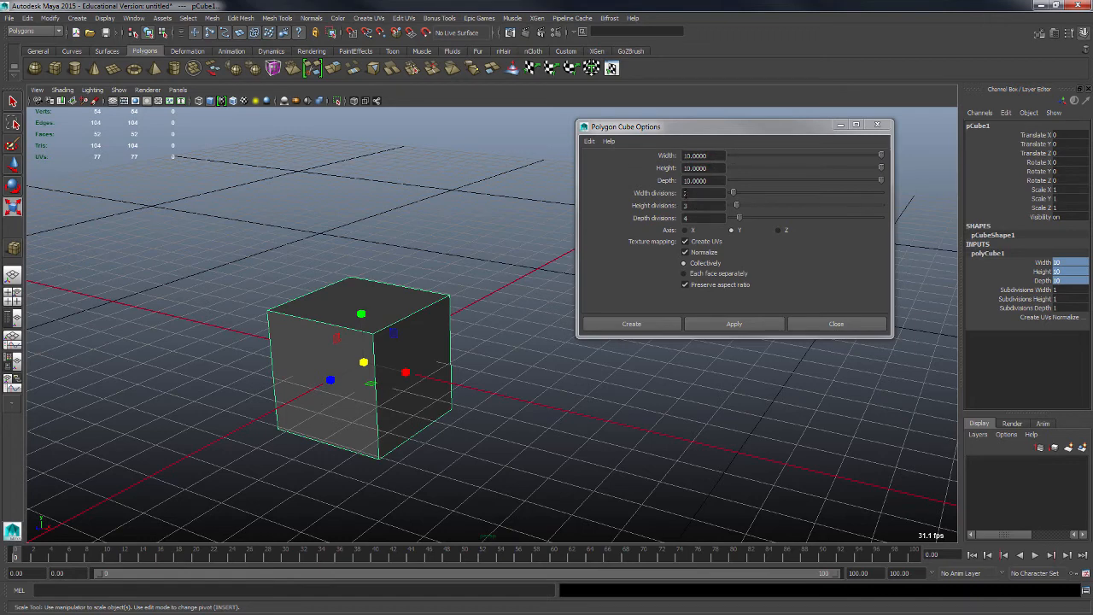
Step: Set the width, height and depth divisions to 2 in the polygon cube options, save the settings and close the options
{"action": "left_click", "coordinate": [702, 193]}
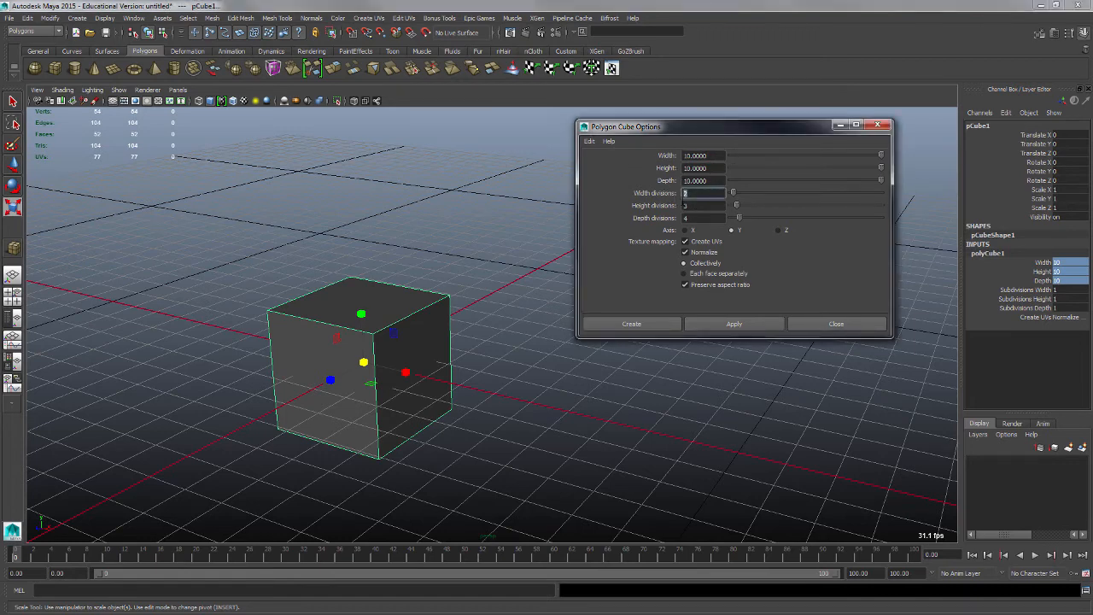
{"action": "key", "text": "Tab"}
{"action": "key", "text": "Tab"}
{"action": "type", "text": "2"}
{"action": "left_click", "coordinate": [699, 205]}
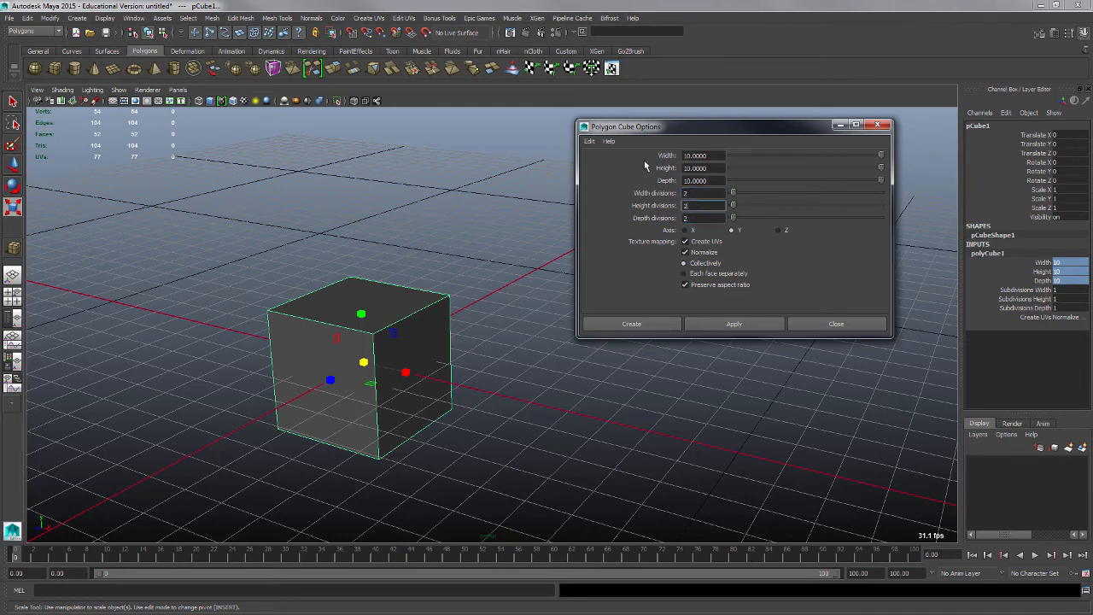
{"action": "left_click", "coordinate": [590, 142]}
{"action": "left_click", "coordinate": [613, 156]}
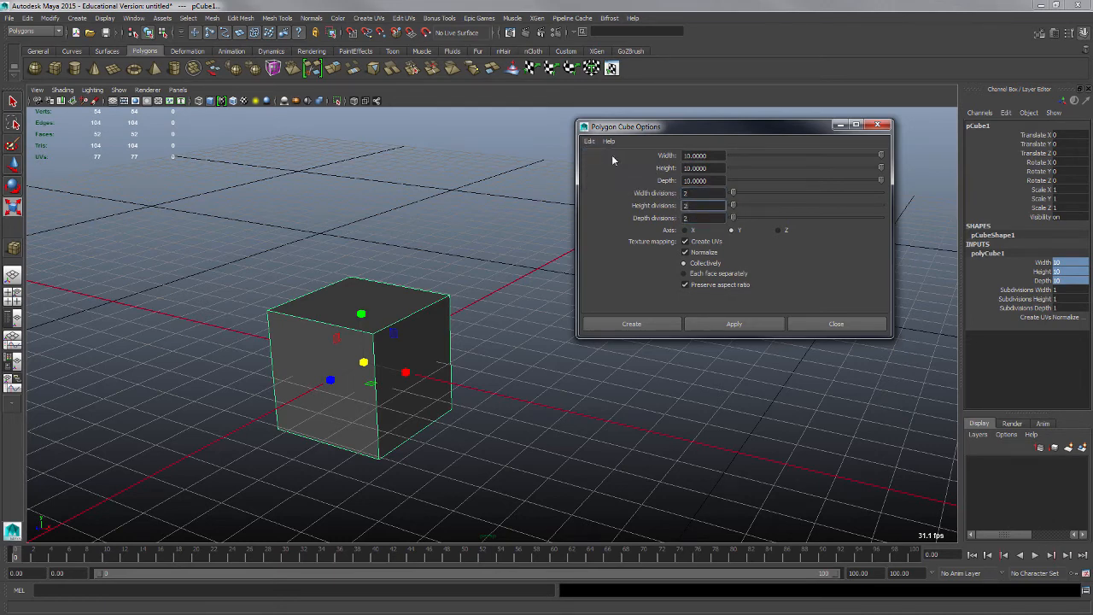
{"action": "left_click", "coordinate": [878, 125]}
Step: Delete the existing cube and create a new polygon cube at the origin with the saved settings
{"action": "key", "text": "Delete"}
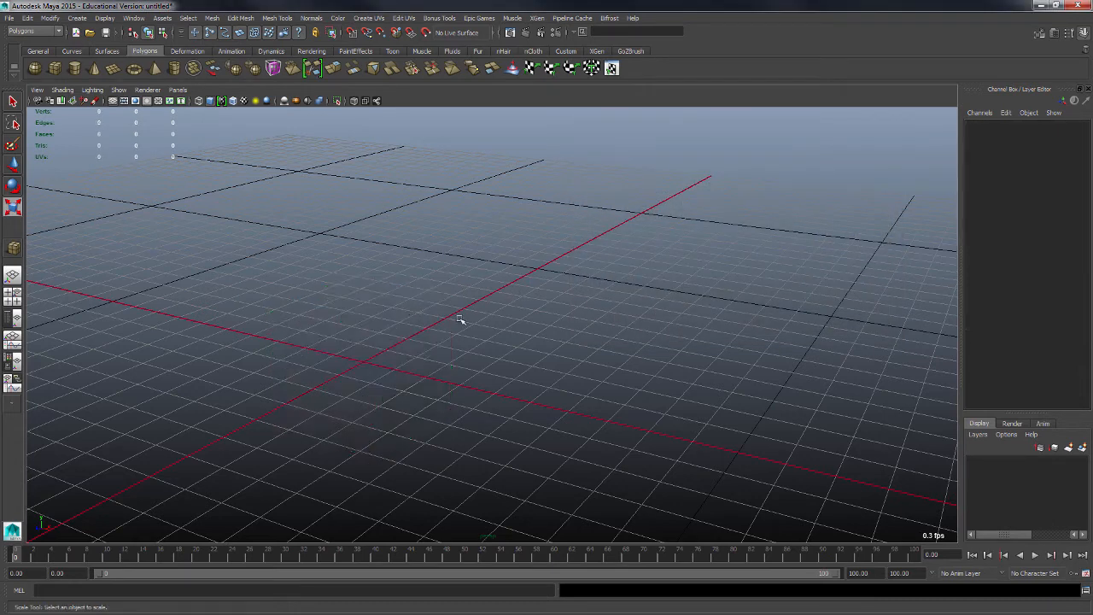
{"action": "left_click", "coordinate": [77, 18]}
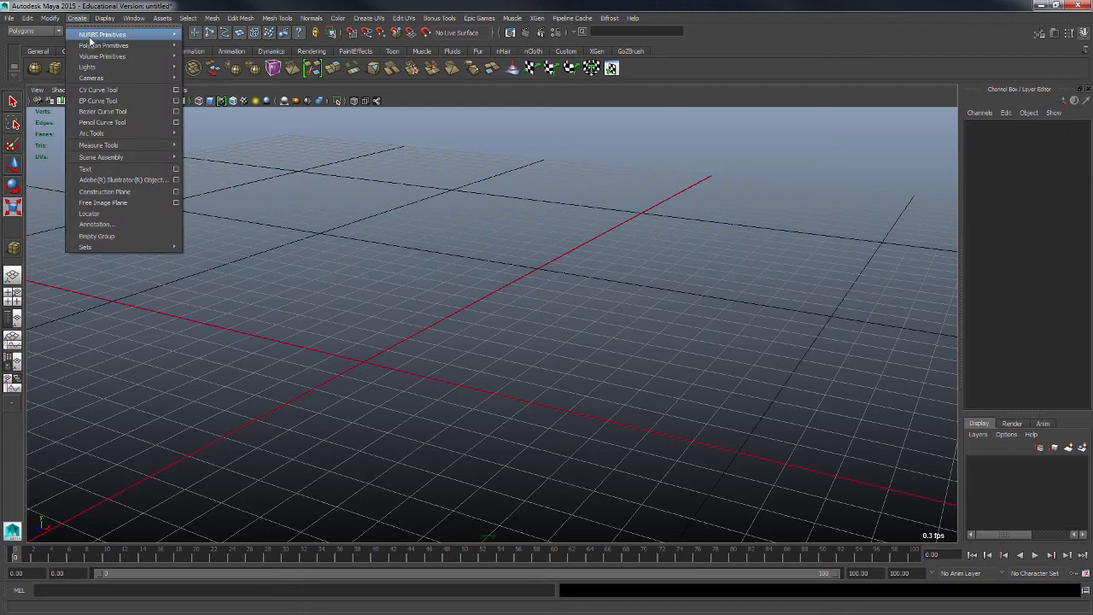
{"action": "mouse_move", "coordinate": [103, 46]}
{"action": "left_click", "coordinate": [210, 64]}
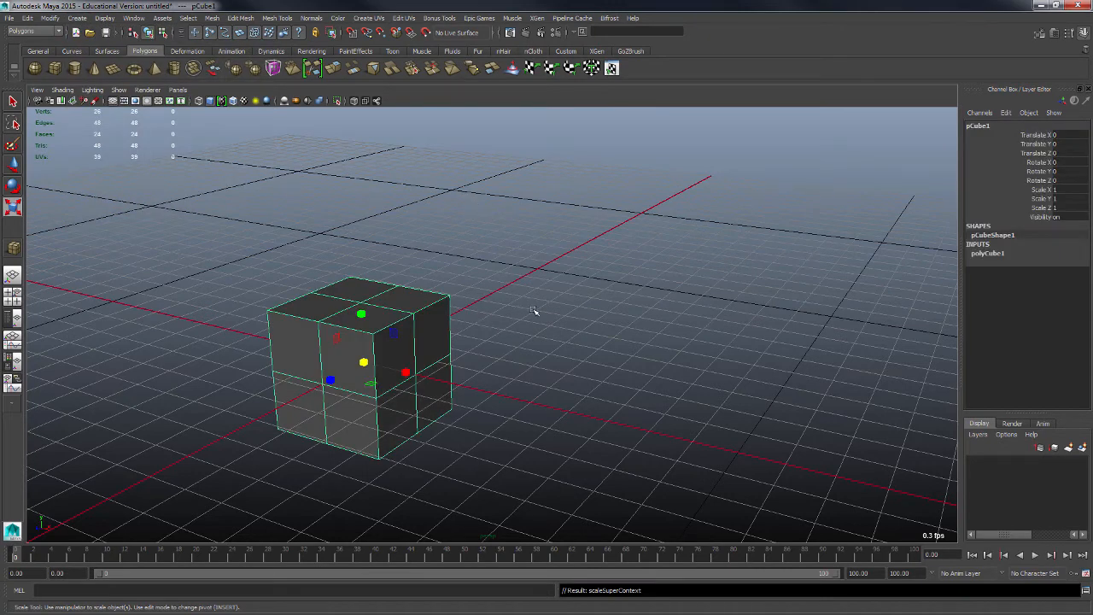
{"action": "left_click_drag", "start_coordinate": [534, 311], "coordinate": [535, 315], "text": "alt"}
{"action": "left_click", "coordinate": [476, 333]}
{"action": "left_click", "coordinate": [418, 322]}
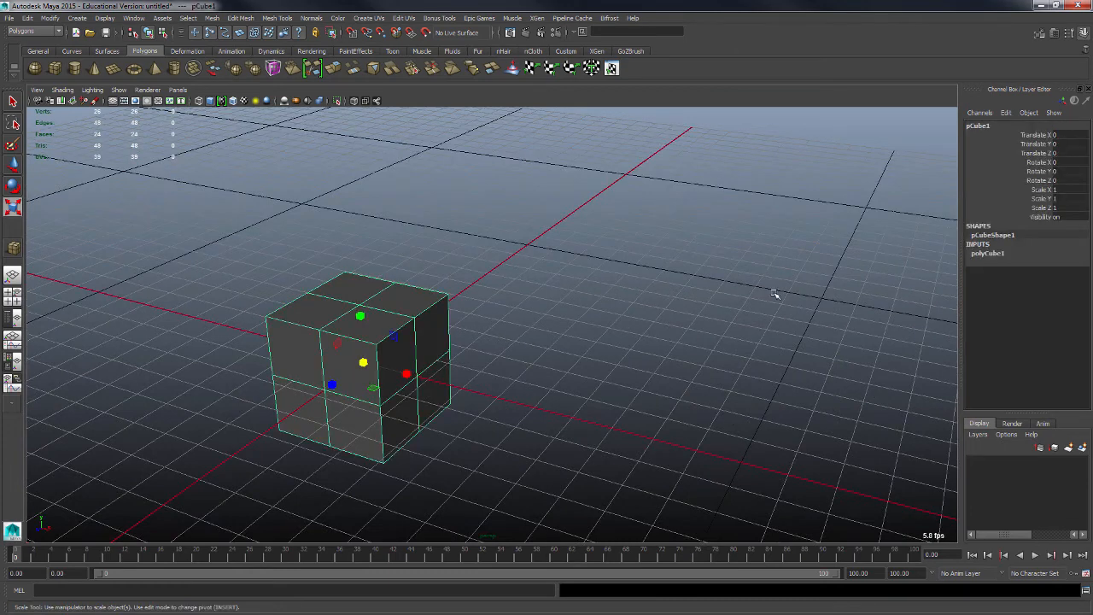
Step: Expand the new cube's polyCube1 inputs and interactively increase its Width to about 18.8 in the viewport
{"action": "left_click", "coordinate": [994, 254]}
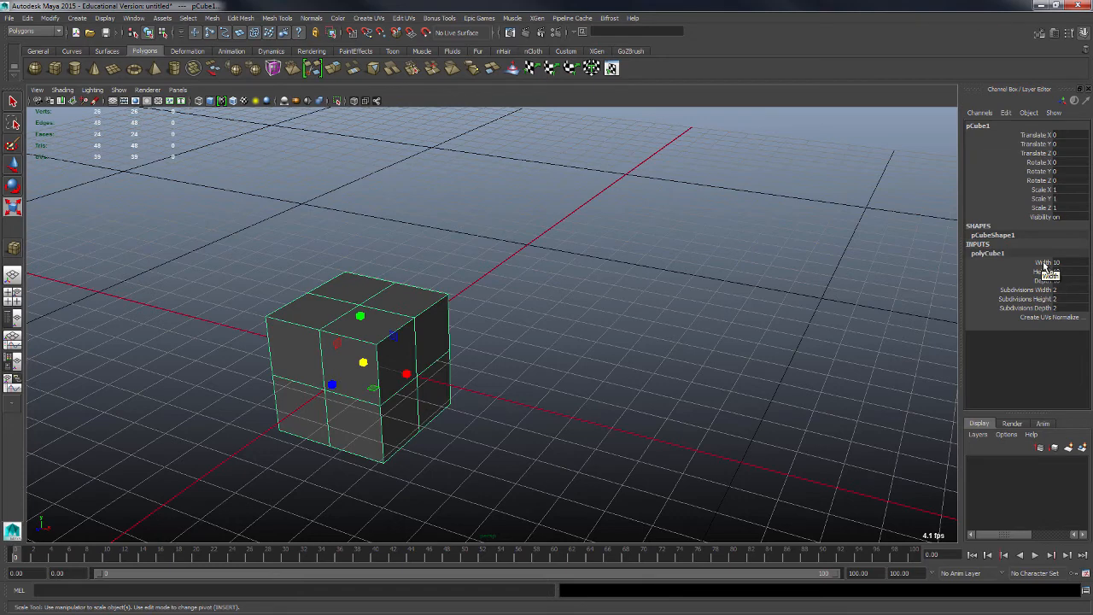
{"action": "left_click", "coordinate": [1042, 264]}
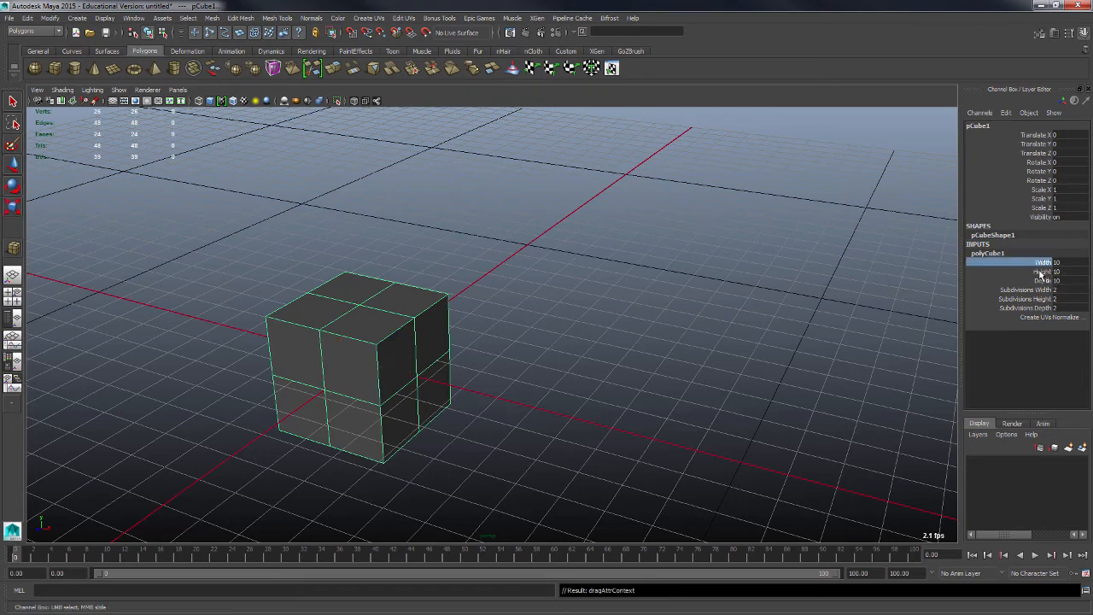
{"action": "left_click", "coordinate": [1042, 271]}
{"action": "left_click", "coordinate": [1046, 264]}
{"action": "left_click", "coordinate": [1043, 272]}
{"action": "left_click", "coordinate": [1042, 264]}
{"action": "middle_click_drag", "start_coordinate": [597, 285], "coordinate": [645, 278]}
Step: Interactively increase the cube's Height to about 14.5 and its Depth to about 22.7
{"action": "left_click", "coordinate": [1044, 272]}
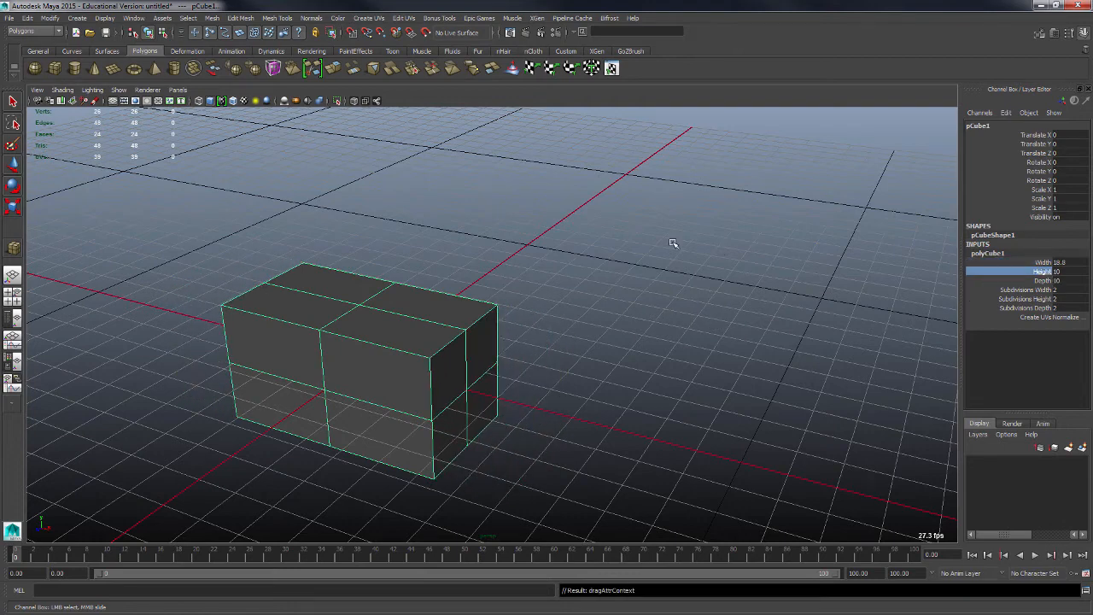
{"action": "middle_click_drag", "start_coordinate": [674, 241], "coordinate": [696, 250]}
{"action": "left_click", "coordinate": [1044, 281]}
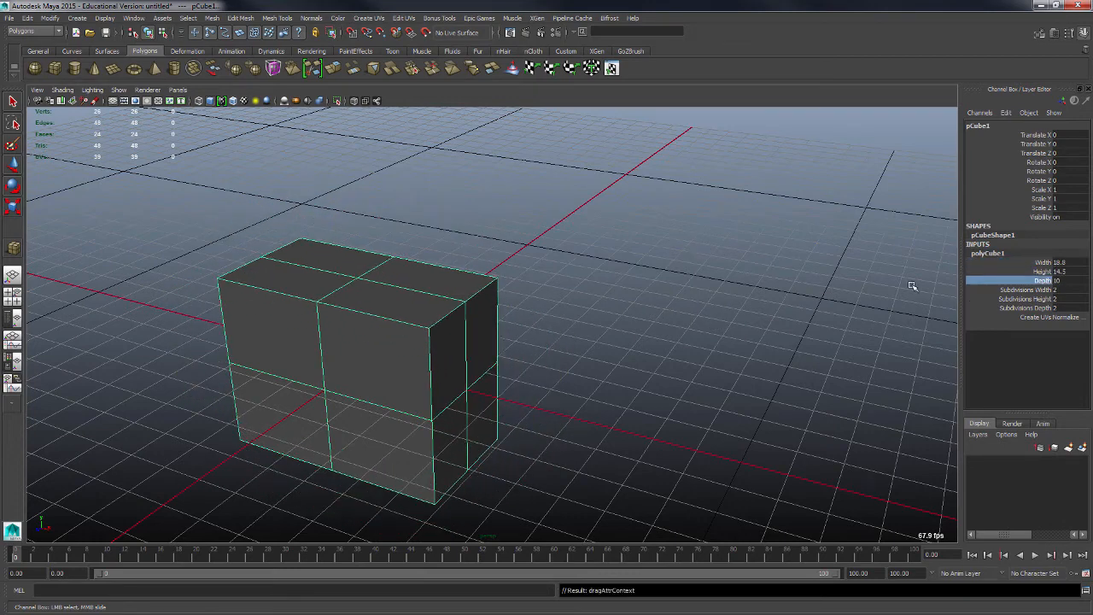
{"action": "middle_click_drag", "start_coordinate": [910, 286], "coordinate": [819, 329]}
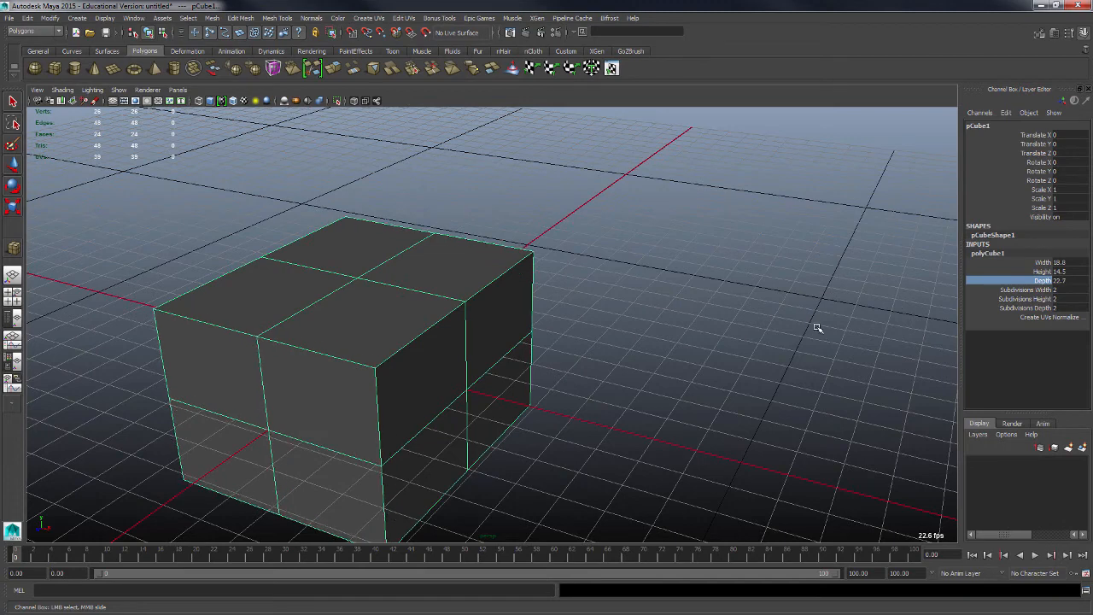
{"action": "scroll", "coordinate": [819, 329], "scroll_direction": "down", "scroll_amount": 3}
Step: Interactively raise the cube's Subdivisions Width to 6, Subdivisions Height to 6 and Subdivisions Depth to 7
{"action": "left_click", "coordinate": [1035, 289]}
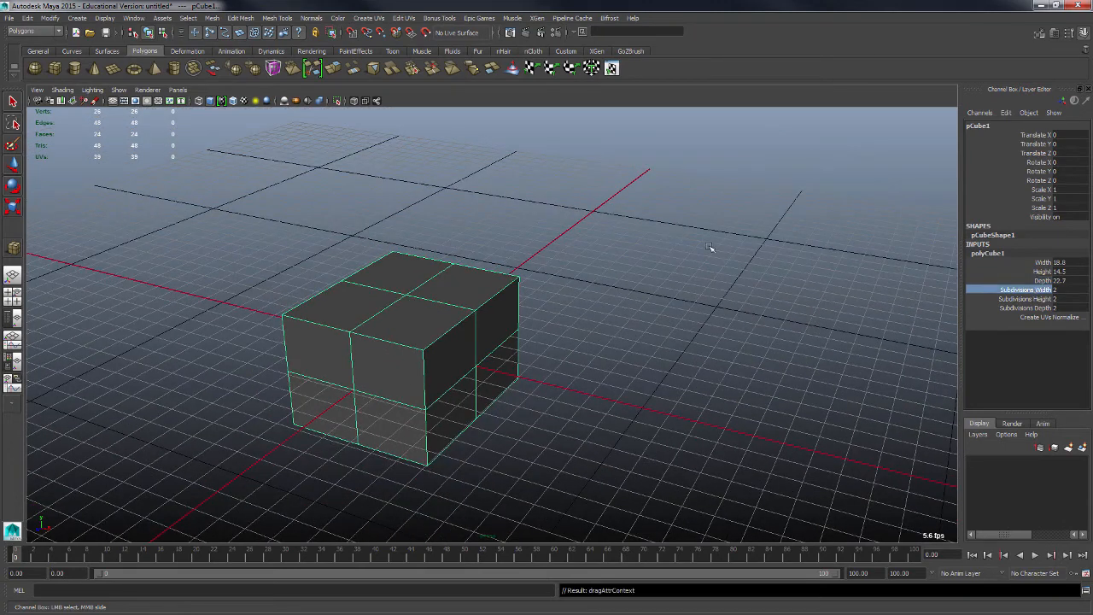
{"action": "mouse_move", "coordinate": [710, 247]}
{"action": "middle_mouse_down"}
{"action": "mouse_move", "coordinate": [722, 243]}
{"action": "mouse_move", "coordinate": [688, 240]}
{"action": "mouse_move", "coordinate": [741, 250]}
{"action": "mouse_move", "coordinate": [721, 253]}
{"action": "middle_mouse_up"}
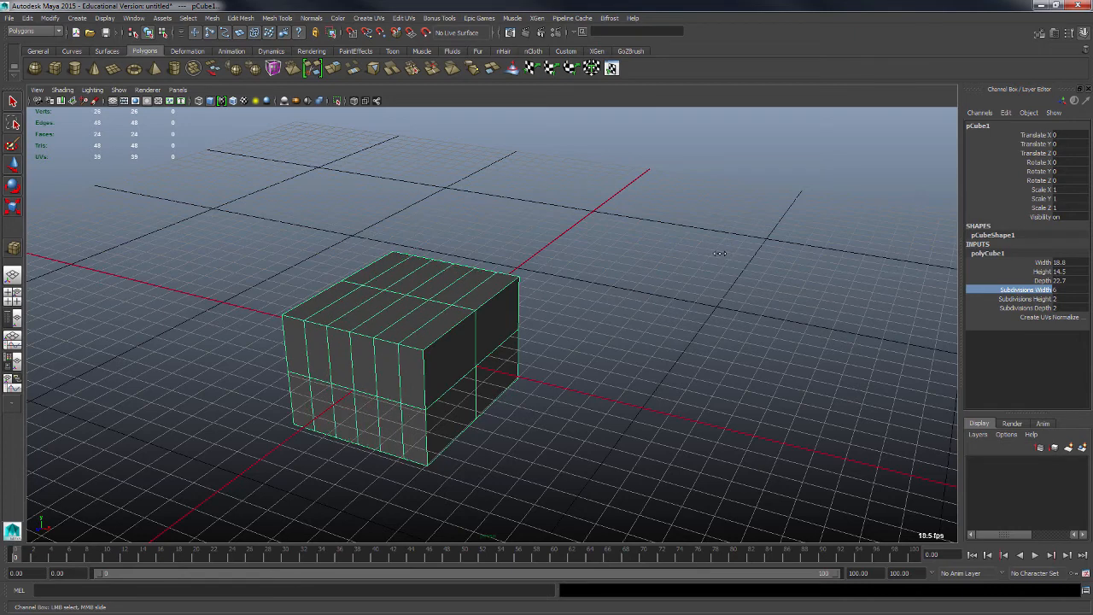
{"action": "left_click", "coordinate": [1043, 300]}
{"action": "mouse_move", "coordinate": [755, 288]}
{"action": "middle_mouse_down"}
{"action": "mouse_move", "coordinate": [773, 288]}
{"action": "mouse_move", "coordinate": [733, 276]}
{"action": "mouse_move", "coordinate": [744, 279]}
{"action": "middle_mouse_up"}
{"action": "left_click", "coordinate": [1033, 308]}
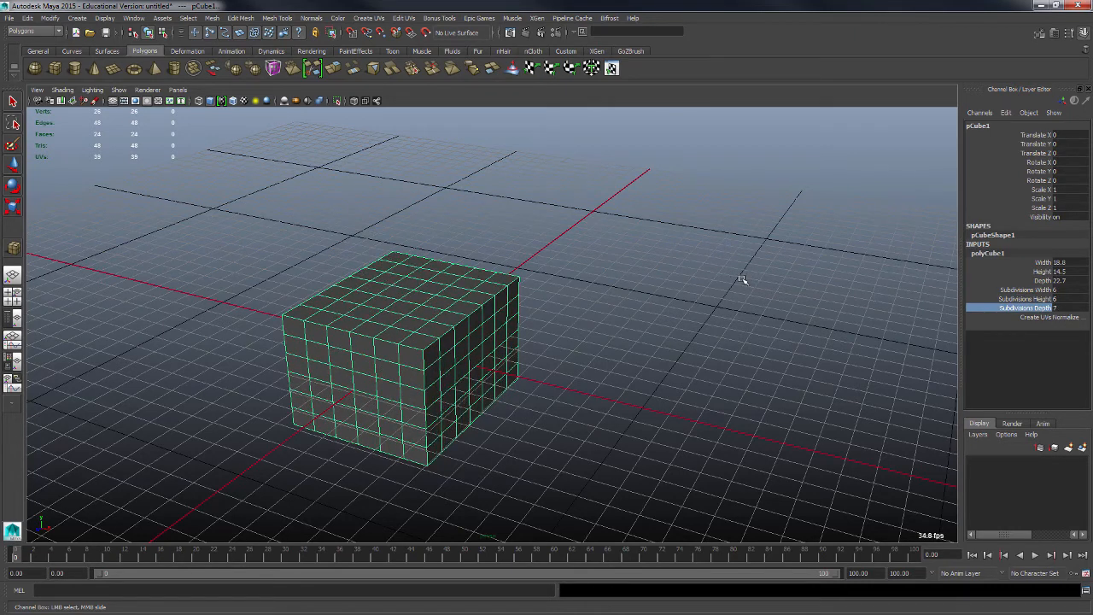
{"action": "mouse_move", "coordinate": [648, 300]}
{"action": "left_mouse_down", "text": "alt"}
{"action": "mouse_move", "coordinate": [672, 293]}
{"action": "mouse_move", "coordinate": [647, 295]}
{"action": "left_mouse_up", "text": "alt"}
Step: Return the cube's Width, Height and Depth to 10 in a single entry
{"action": "left_click_drag", "start_coordinate": [1068, 263], "coordinate": [1071, 282]}
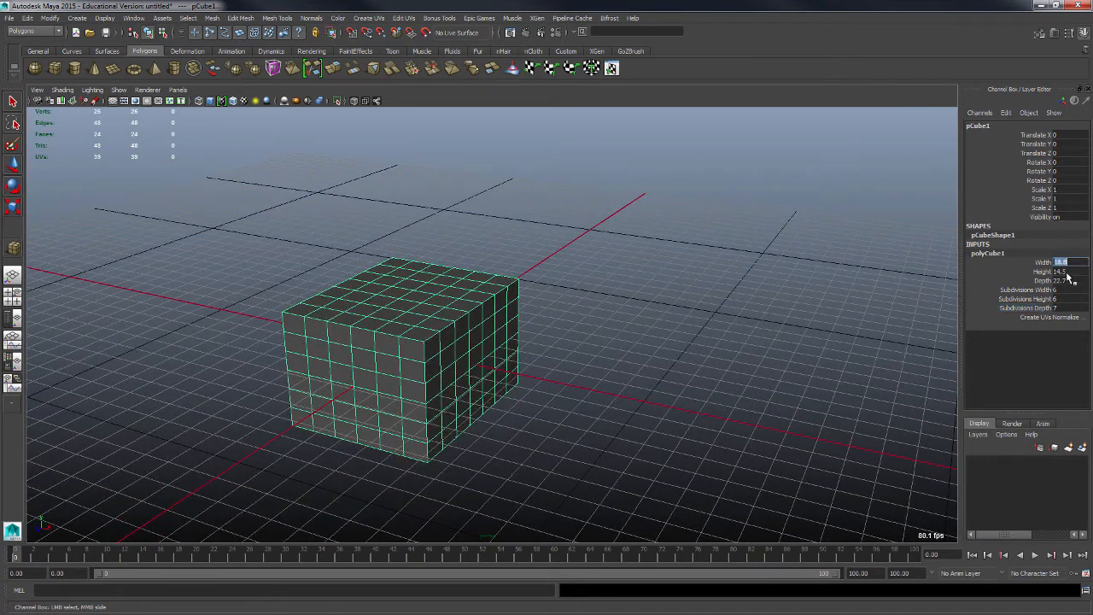
{"action": "type", "text": "10"}
{"action": "key", "text": "Return"}
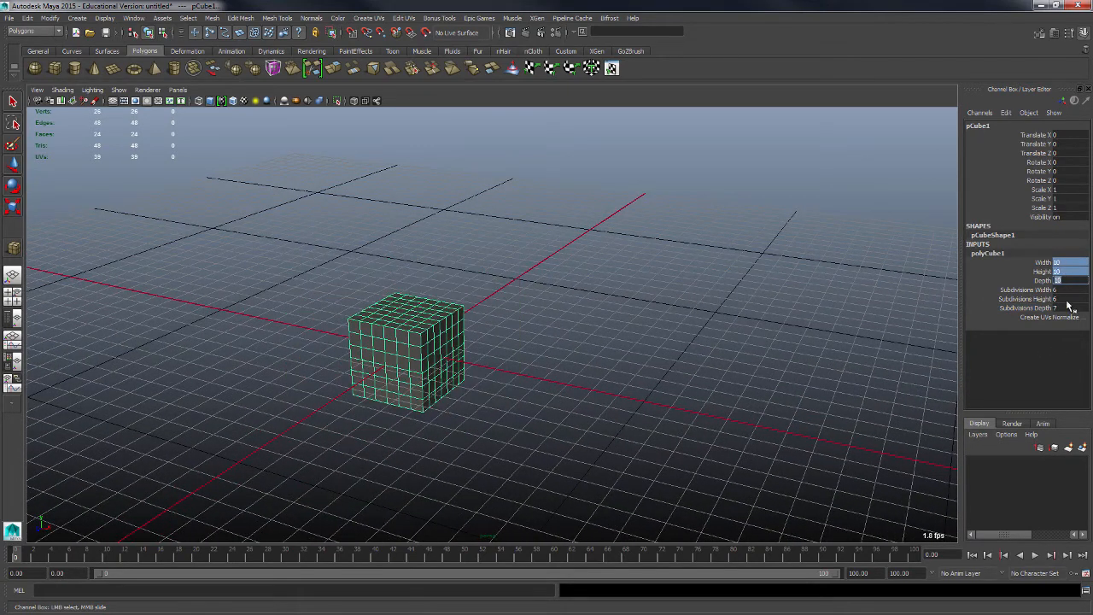
Step: Set all three cube subdivisions to 1 in a single entry, then deselect the cube
{"action": "left_click", "coordinate": [1060, 289]}
{"action": "left_click", "coordinate": [1064, 308], "text": "shift"}
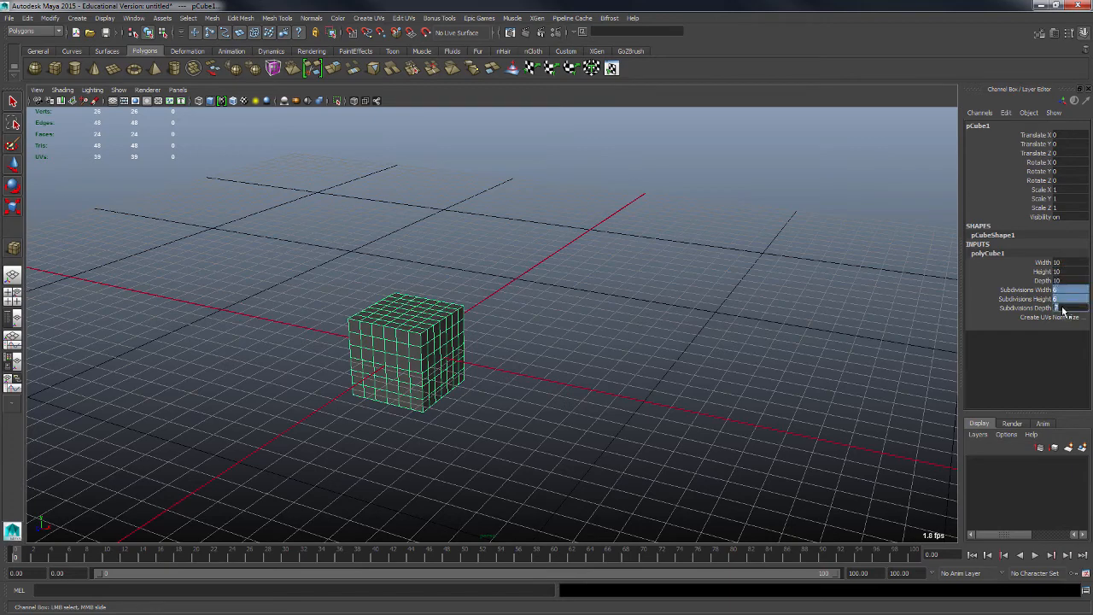
{"action": "type", "text": "1"}
{"action": "key", "text": "Return"}
{"action": "left_click", "coordinate": [588, 346]}
{"action": "key", "text": "r"}
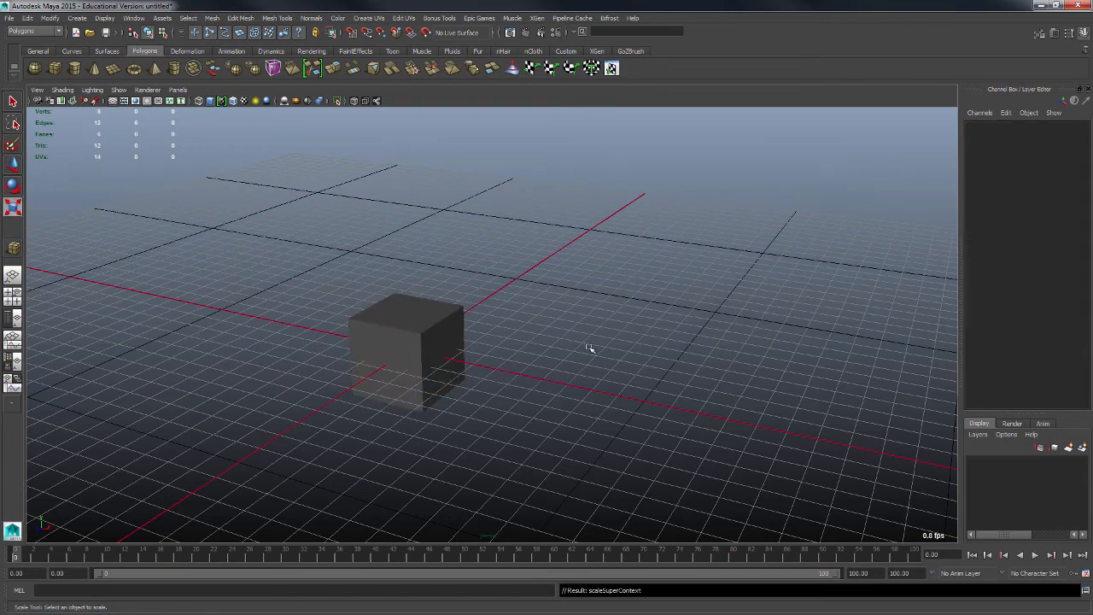
Step: Select the cube again in a closer view and activate the Move tool
{"action": "right_click_drag", "start_coordinate": [586, 307], "coordinate": [686, 359], "text": "alt"}
{"action": "middle_click_drag", "start_coordinate": [686, 359], "coordinate": [736, 342], "text": "alt"}
{"action": "left_click_drag", "start_coordinate": [737, 343], "coordinate": [746, 366], "text": "alt"}
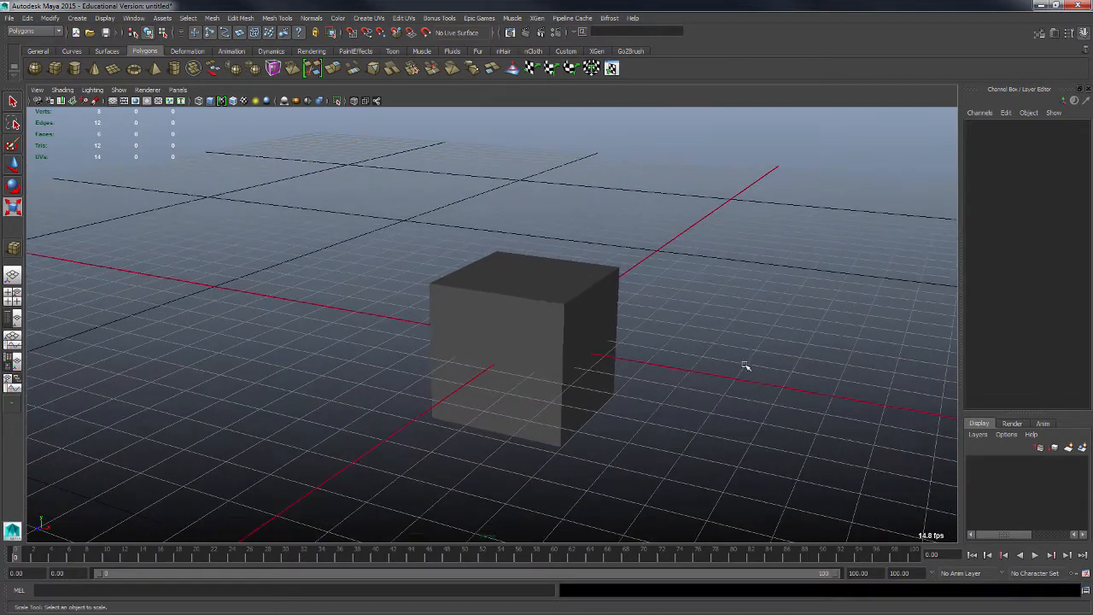
{"action": "left_click", "coordinate": [537, 331]}
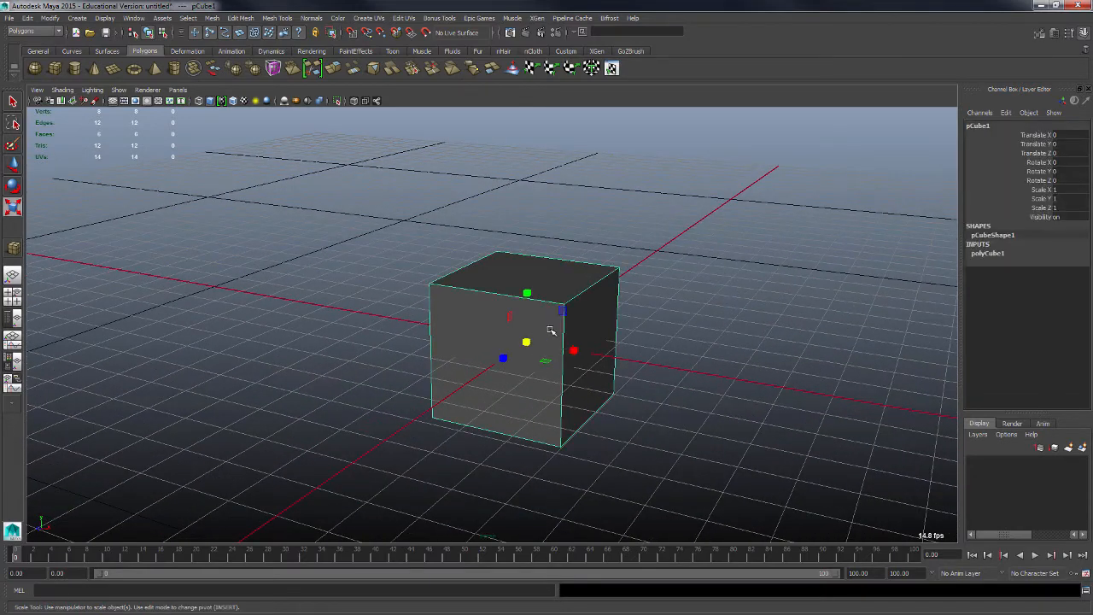
{"action": "left_click", "coordinate": [13, 166]}
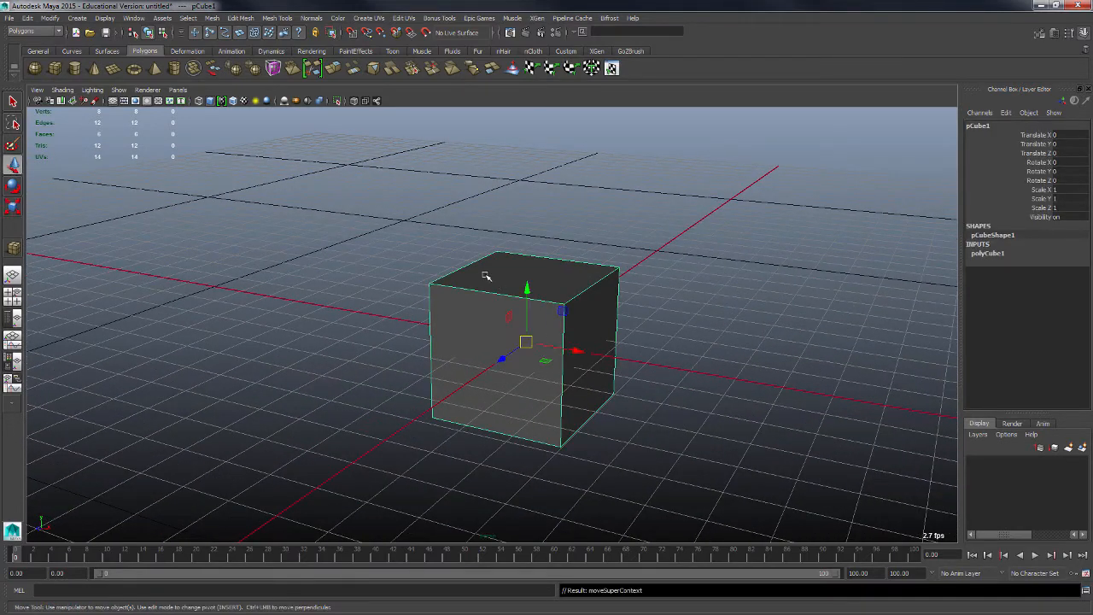
Step: Move the cube up about 3.56 units along the Y axis
{"action": "left_click_drag", "start_coordinate": [699, 353], "coordinate": [661, 358], "text": "alt"}
{"action": "right_click_drag", "start_coordinate": [589, 317], "coordinate": [670, 359], "text": "alt"}
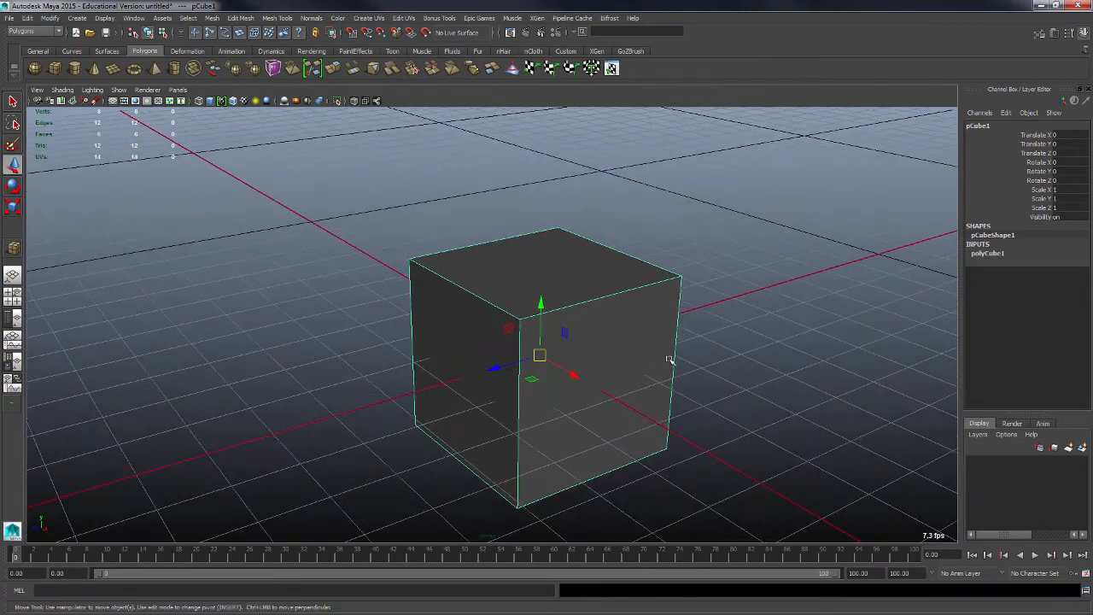
{"action": "left_click_drag", "start_coordinate": [670, 360], "coordinate": [581, 345], "text": "alt"}
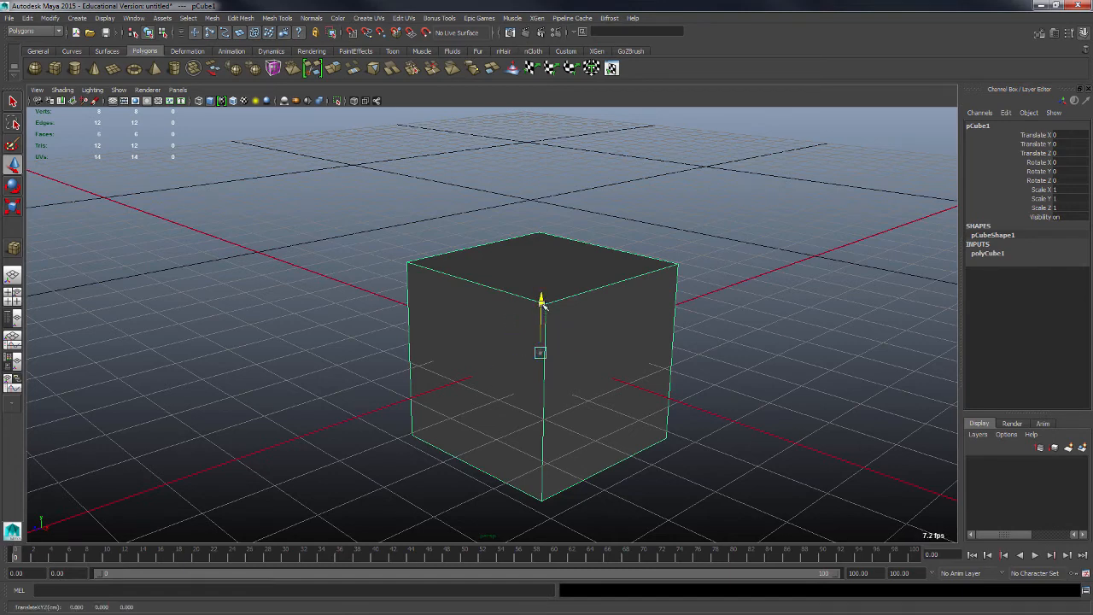
{"action": "left_click_drag", "start_coordinate": [541, 306], "coordinate": [562, 257]}
Step: Delete the cube, and undo both the deletion and the upward move
{"action": "key", "text": "Delete"}
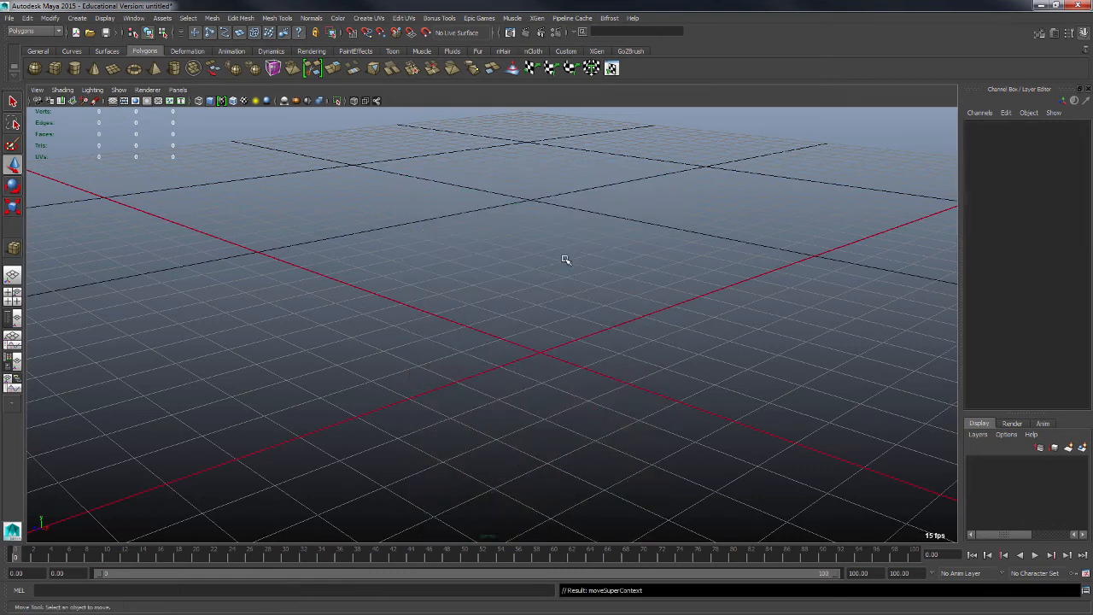
{"action": "key", "text": "ctrl+z"}
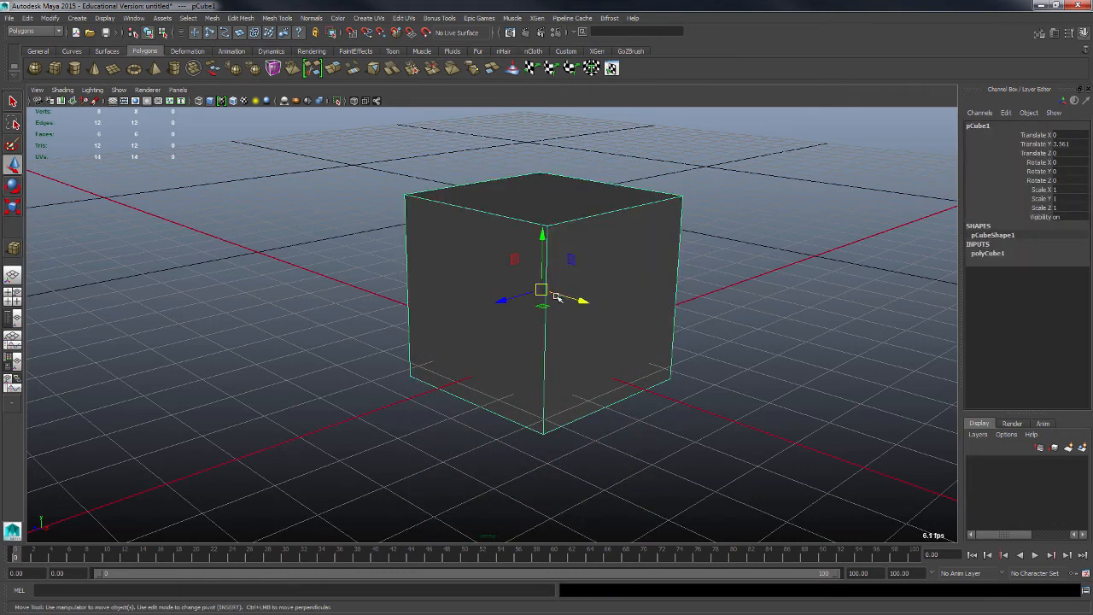
{"action": "left_click_drag", "start_coordinate": [578, 318], "coordinate": [585, 322], "text": "alt"}
{"action": "key", "text": "ctrl+z"}
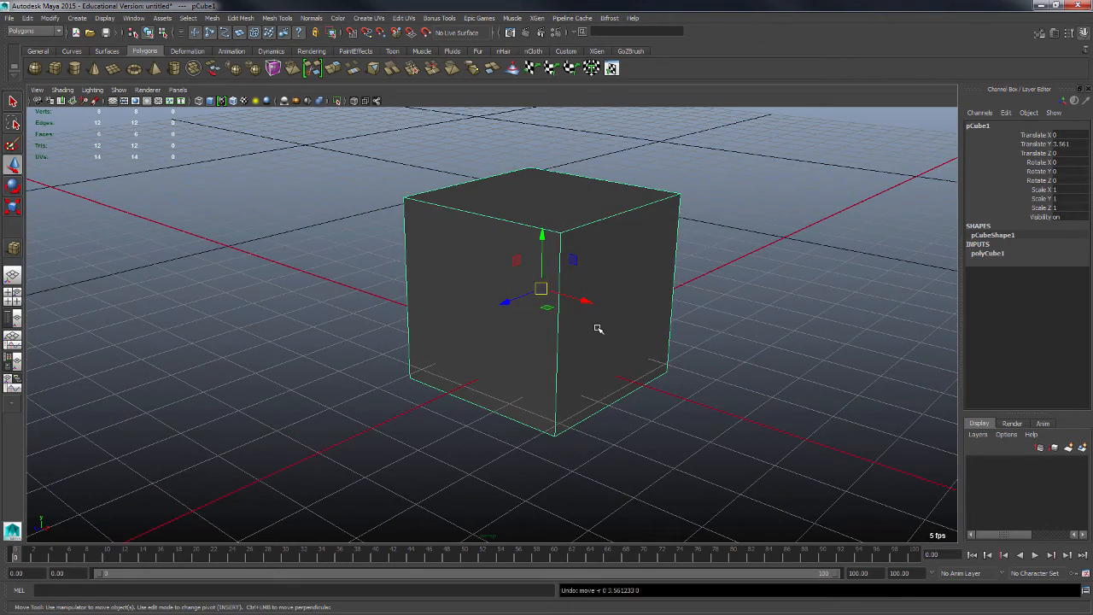
Step: Try moving the cube along the Z axis and about 2.44 units along the X axis, undoing each move
{"action": "middle_click_drag", "start_coordinate": [625, 379], "coordinate": [624, 365], "text": "alt"}
{"action": "left_click_drag", "start_coordinate": [623, 364], "coordinate": [610, 365], "text": "alt"}
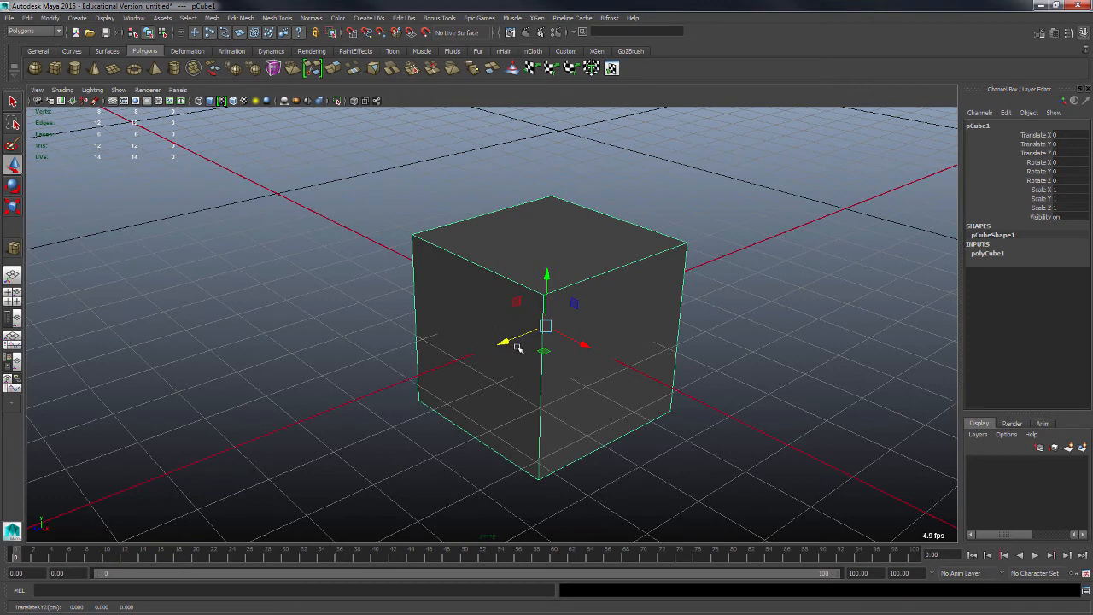
{"action": "left_click_drag", "start_coordinate": [517, 347], "coordinate": [469, 362]}
{"action": "key", "text": "ctrl+z"}
{"action": "left_click_drag", "start_coordinate": [357, 439], "coordinate": [406, 440], "text": "alt"}
{"action": "left_click_drag", "start_coordinate": [580, 348], "coordinate": [620, 358]}
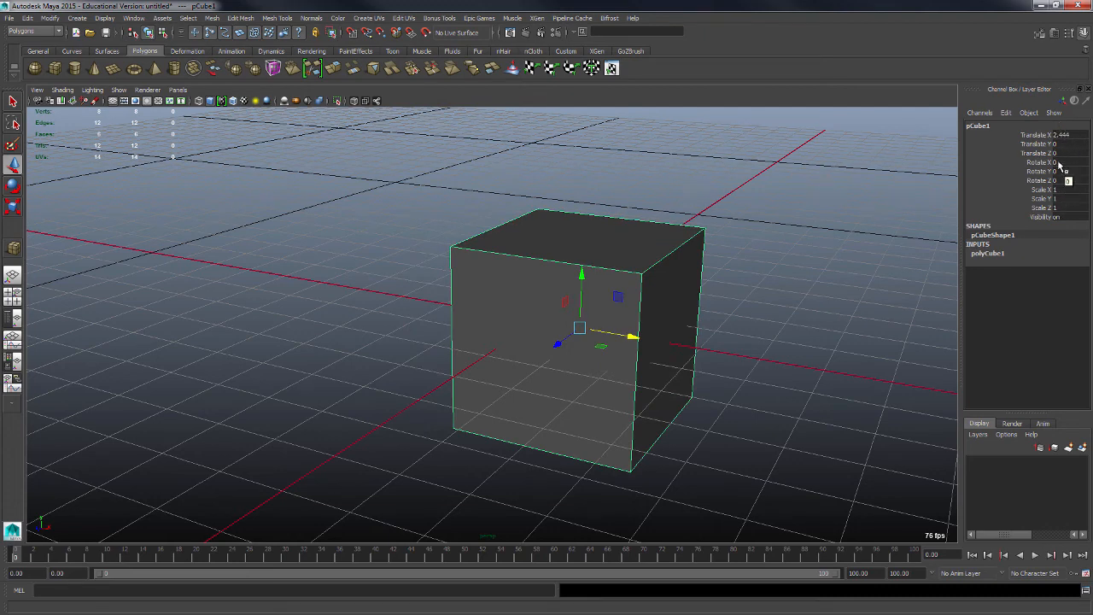
{"action": "key", "text": "ctrl+z"}
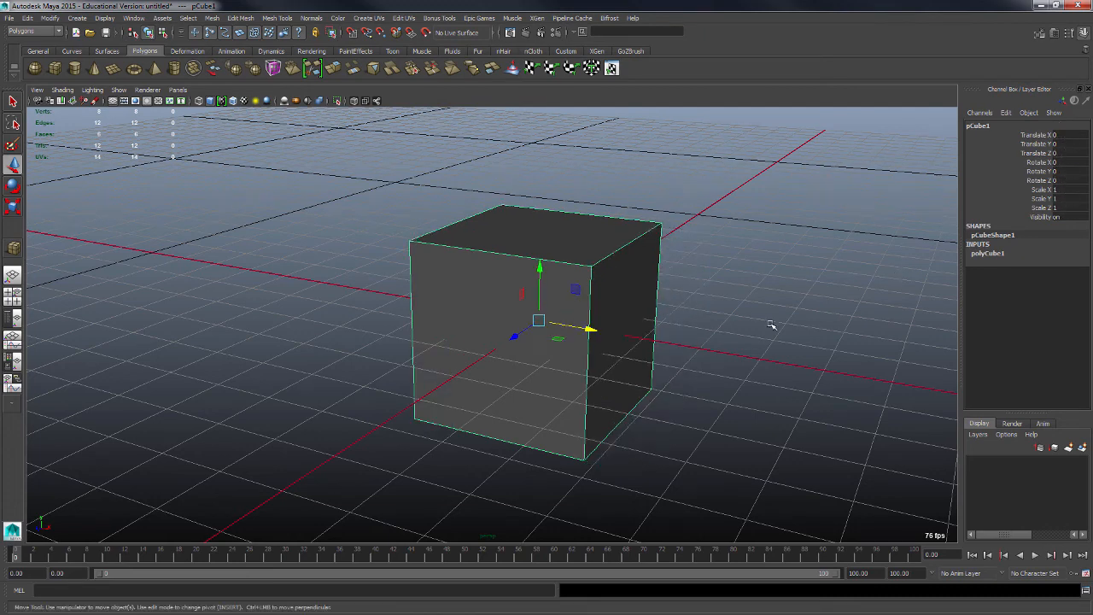
Step: Try moving the cube within the YZ plane, about 1.53 units in Y and -0.5 units in Z
{"action": "left_click_drag", "start_coordinate": [724, 317], "coordinate": [744, 293], "text": "alt"}
{"action": "middle_click_drag", "start_coordinate": [746, 293], "coordinate": [676, 294], "text": "alt"}
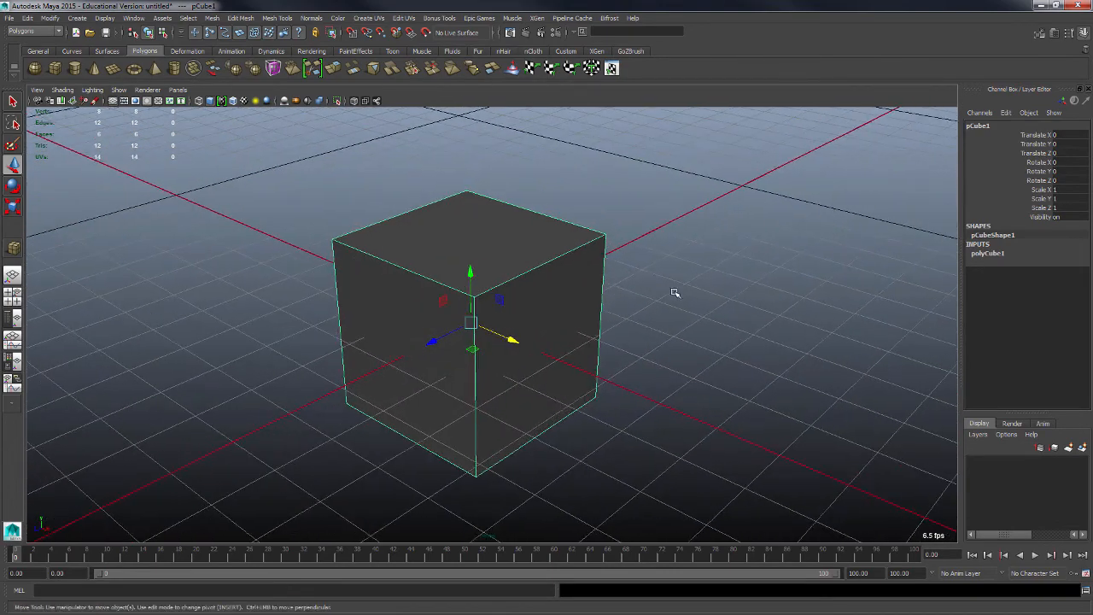
{"action": "right_click_drag", "start_coordinate": [675, 293], "coordinate": [724, 319], "text": "alt"}
{"action": "left_click_drag", "start_coordinate": [724, 319], "coordinate": [786, 340], "text": "alt"}
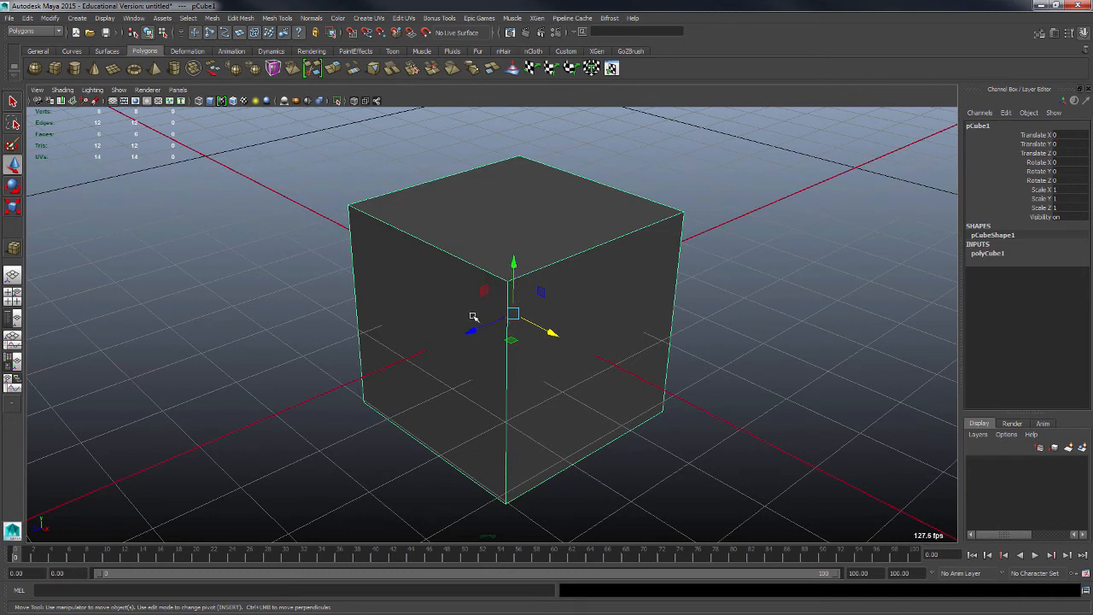
{"action": "left_click_drag", "start_coordinate": [757, 298], "coordinate": [688, 301], "text": "alt"}
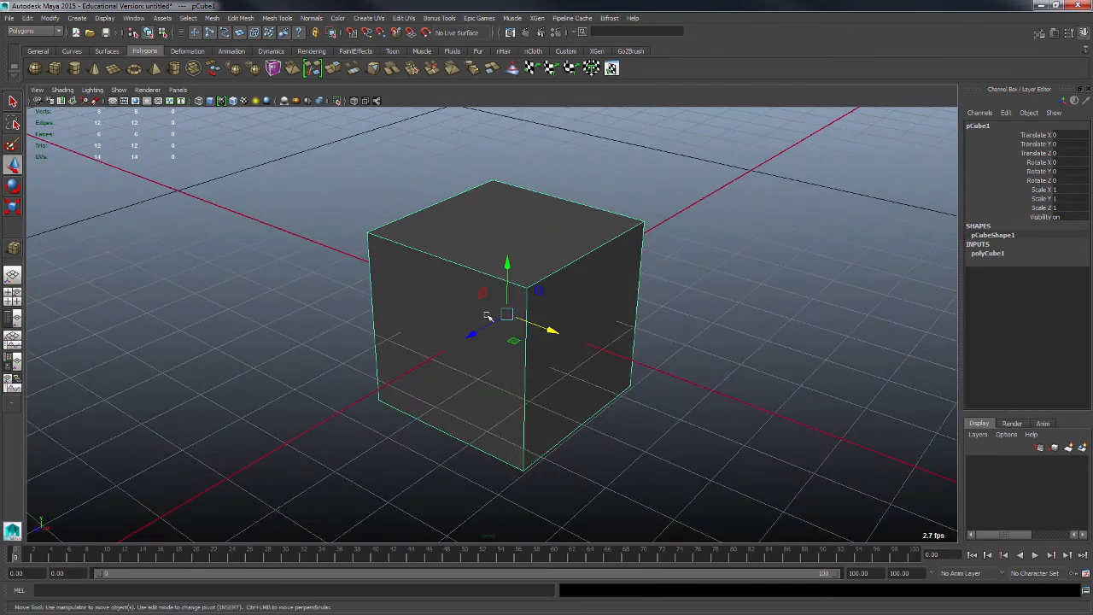
{"action": "left_click_drag", "start_coordinate": [762, 287], "coordinate": [688, 293], "text": "alt"}
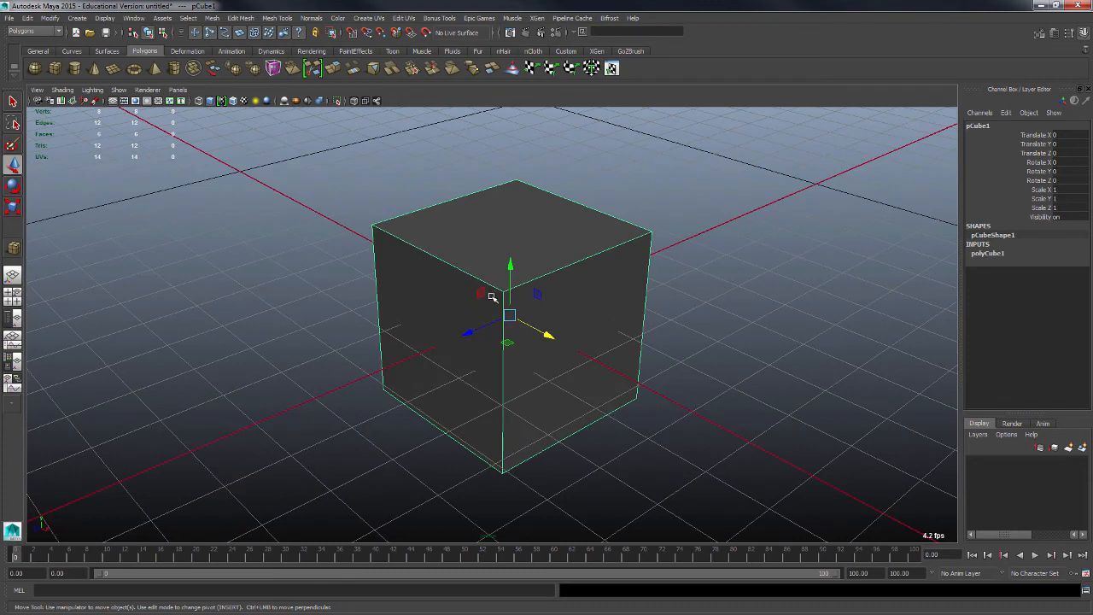
{"action": "left_click_drag", "start_coordinate": [479, 293], "coordinate": [508, 307]}
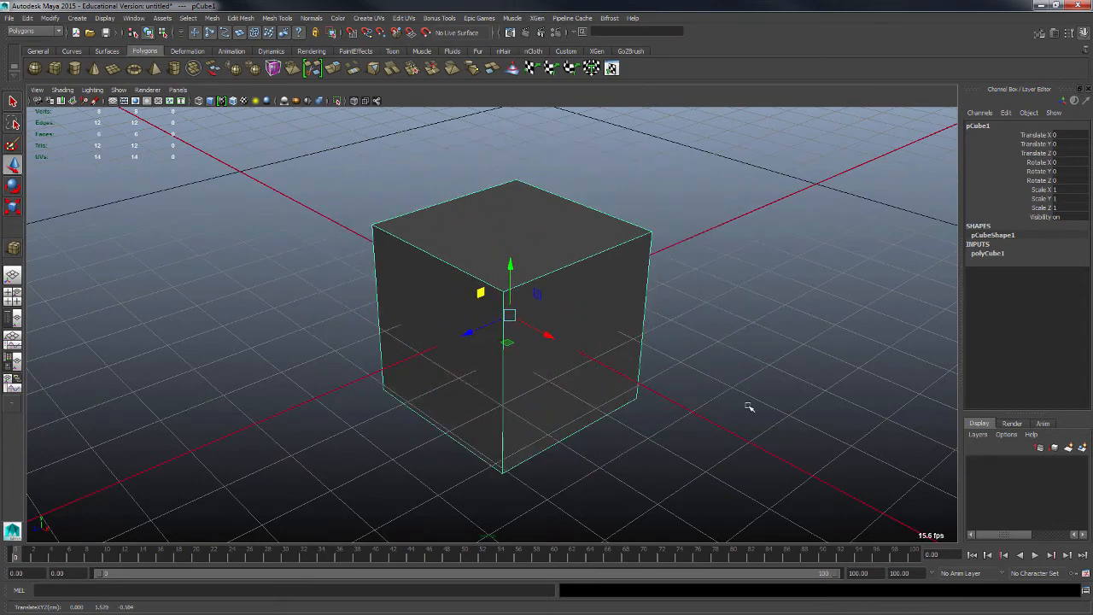
Step: Try moving the cube within the XZ plane and within the XY plane, undoing each move
{"action": "left_click_drag", "start_coordinate": [683, 369], "coordinate": [669, 371], "text": "alt"}
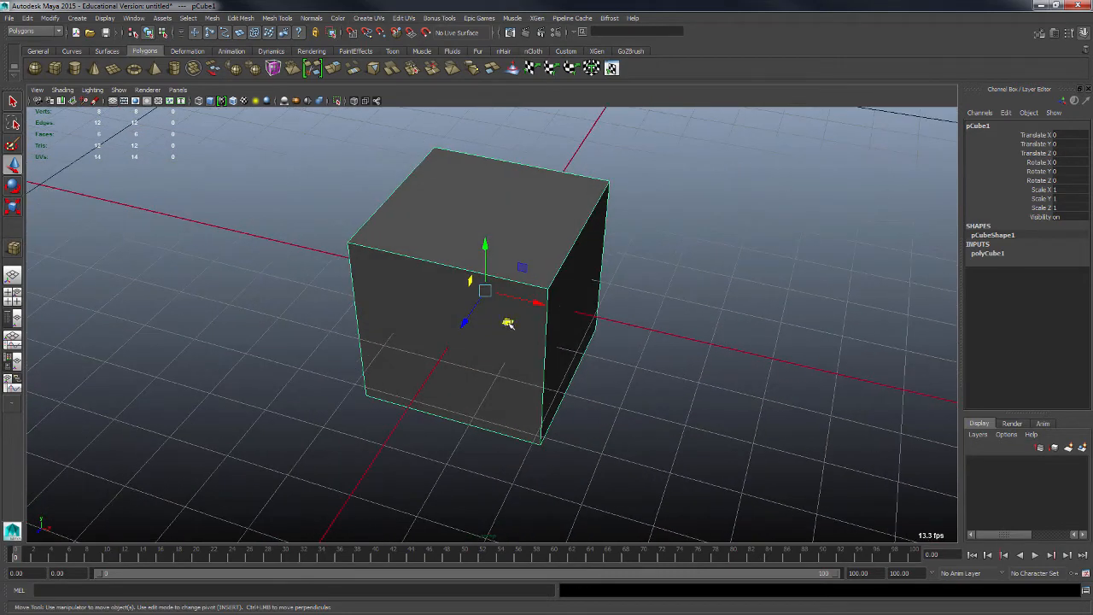
{"action": "left_click_drag", "start_coordinate": [510, 325], "coordinate": [712, 379]}
{"action": "key", "text": "ctrl+z"}
{"action": "left_click_drag", "start_coordinate": [774, 408], "coordinate": [767, 381], "text": "alt"}
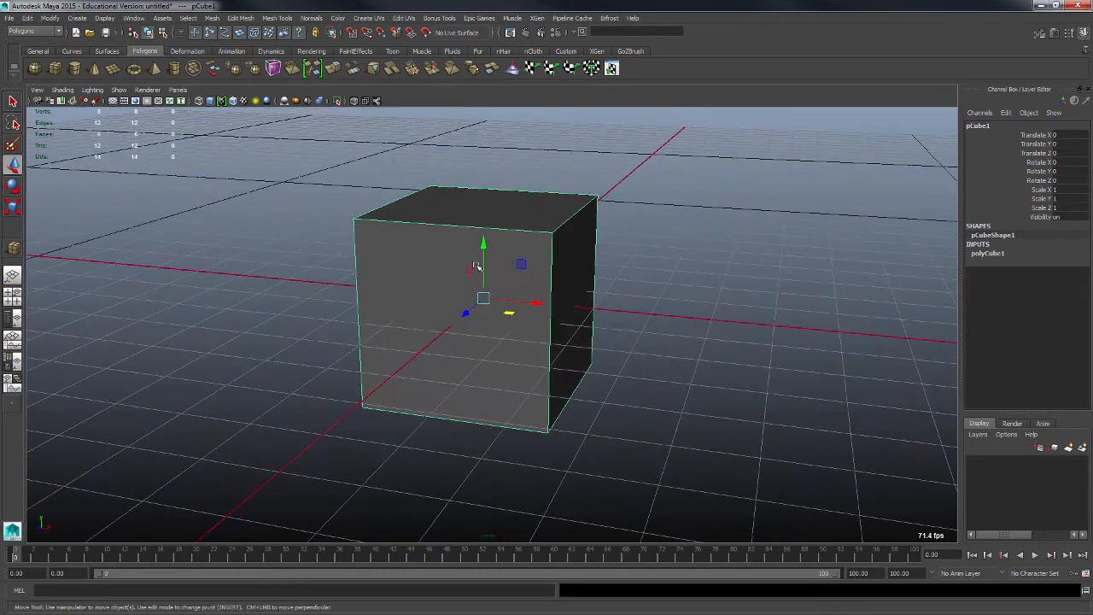
{"action": "left_click_drag", "start_coordinate": [521, 265], "coordinate": [584, 203]}
{"action": "key", "text": "ctrl+z"}
{"action": "key", "text": "ctrl+z"}
{"action": "key", "text": "ctrl+z"}
{"action": "key", "text": "ctrl+z"}
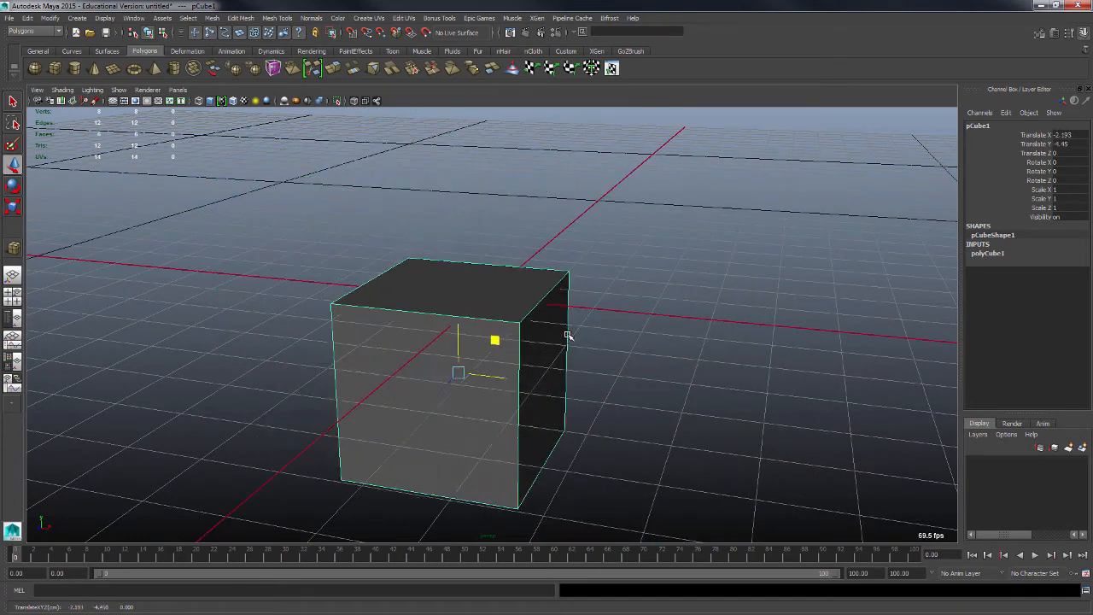
Step: Try moving the cube freely on all axes to about X -7.1, Y -2.65, Z -16.4, and undo the move
{"action": "left_click_drag", "start_coordinate": [664, 268], "coordinate": [705, 329], "text": "alt"}
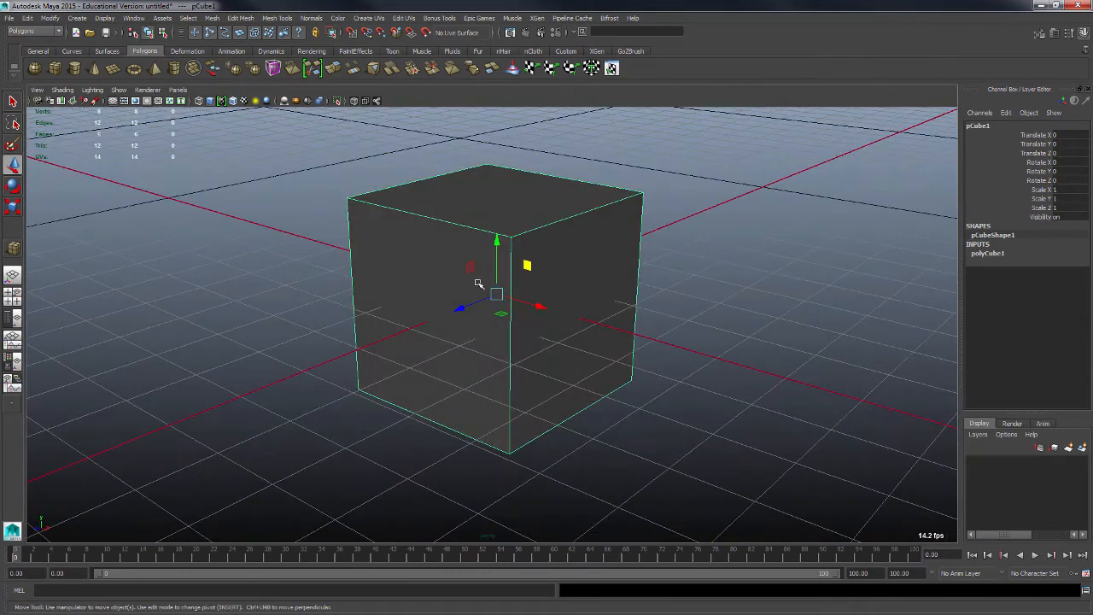
{"action": "left_click_drag", "start_coordinate": [478, 284], "coordinate": [831, 281], "text": "alt"}
{"action": "mouse_move", "coordinate": [574, 326]}
{"action": "left_mouse_down", "text": "alt"}
{"action": "mouse_move", "coordinate": [650, 339]}
{"action": "mouse_move", "coordinate": [589, 429]}
{"action": "mouse_move", "coordinate": [582, 321]}
{"action": "left_mouse_up", "text": "alt"}
{"action": "left_click_drag", "start_coordinate": [597, 235], "coordinate": [254, 301]}
{"action": "left_click_drag", "start_coordinate": [390, 347], "coordinate": [471, 361], "text": "alt"}
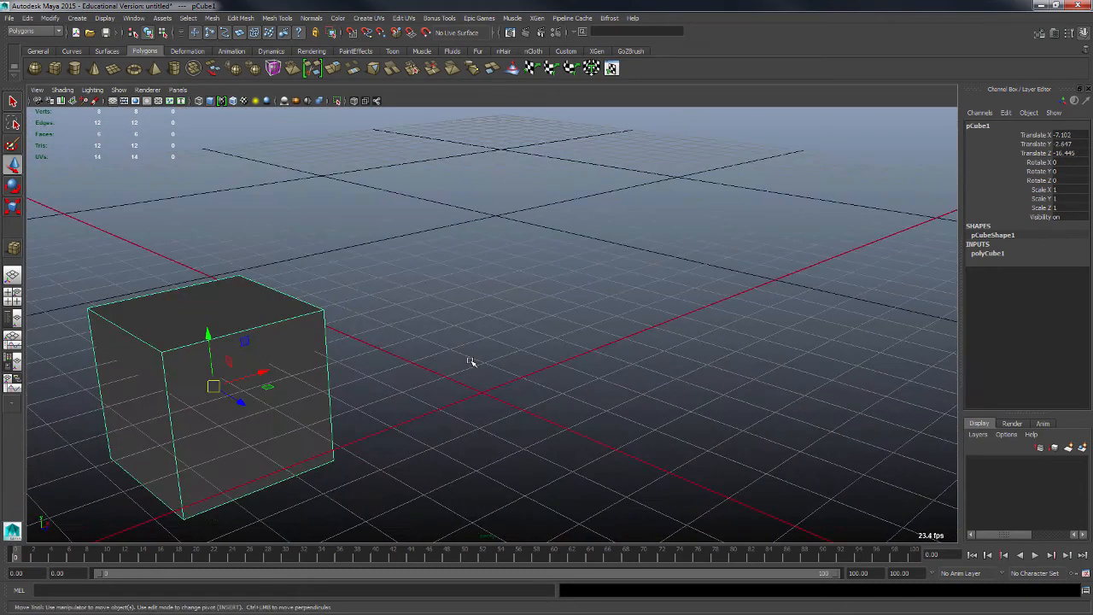
{"action": "key", "text": "ctrl+z"}
{"action": "left_click_drag", "start_coordinate": [541, 367], "coordinate": [680, 391], "text": "alt"}
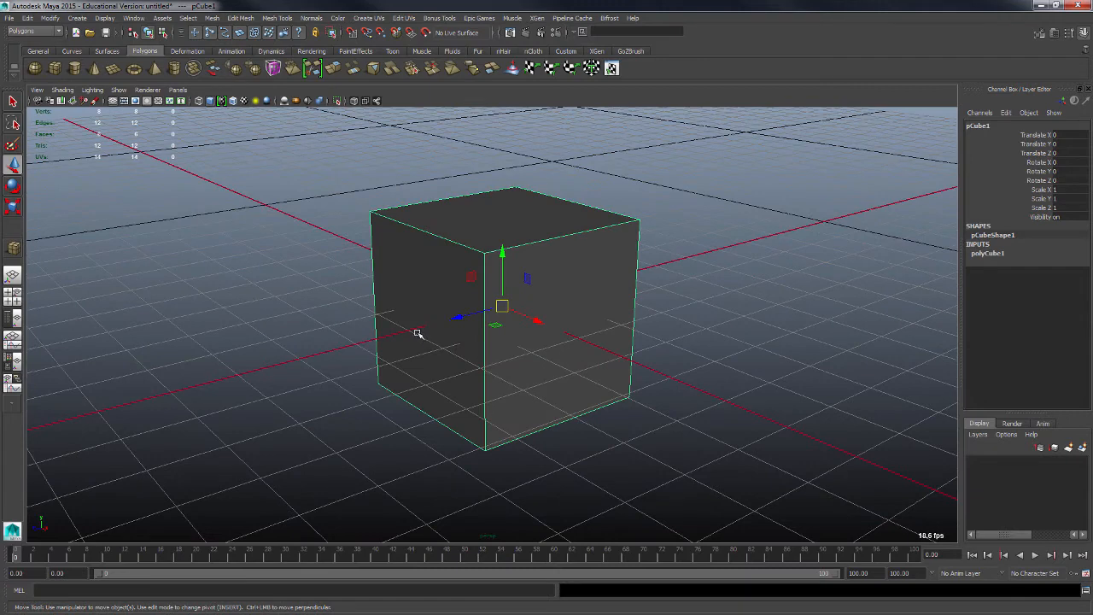
Step: Activate the Rotate tool, try rotating the cube around the X axis only, and undo the rotation
{"action": "left_click", "coordinate": [13, 186]}
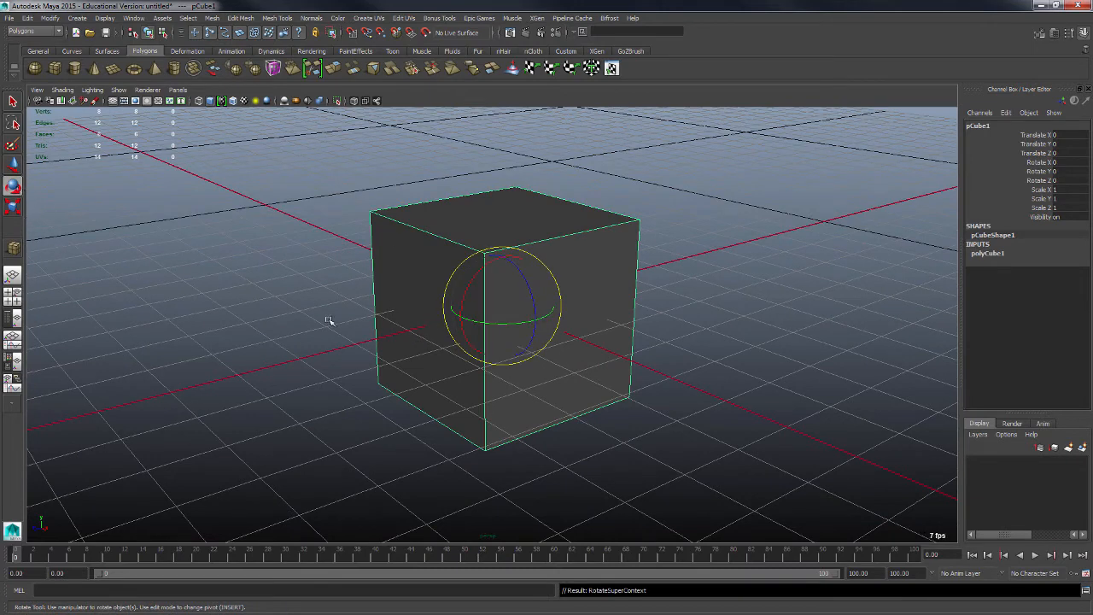
{"action": "left_click_drag", "start_coordinate": [329, 322], "coordinate": [352, 313], "text": "alt"}
{"action": "right_click_drag", "start_coordinate": [352, 312], "coordinate": [394, 320], "text": "alt"}
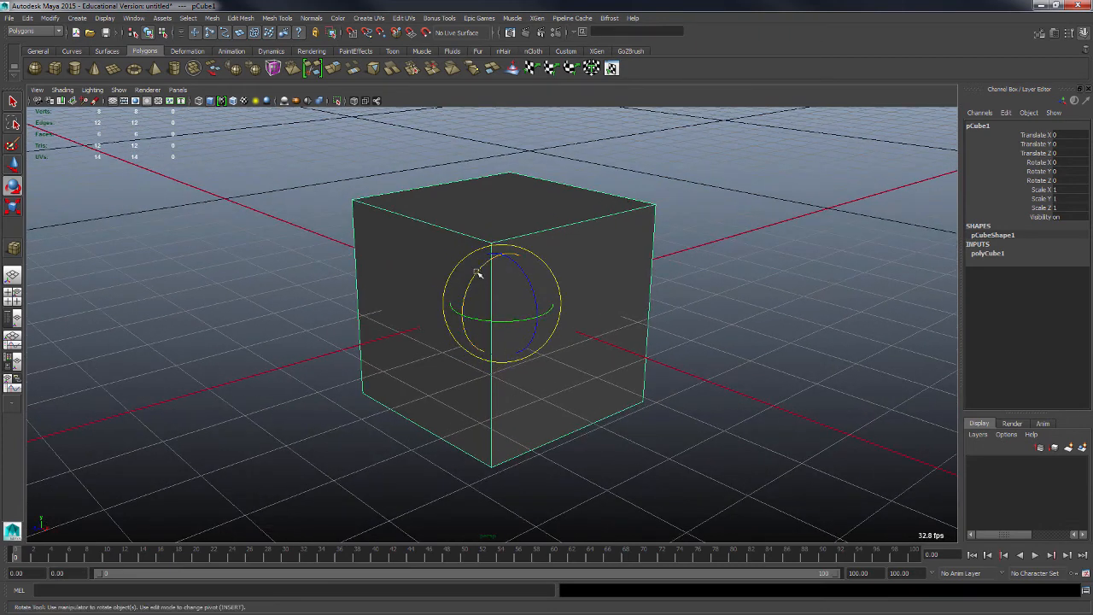
{"action": "left_click_drag", "start_coordinate": [478, 275], "coordinate": [479, 299]}
{"action": "key", "text": "ctrl+z"}
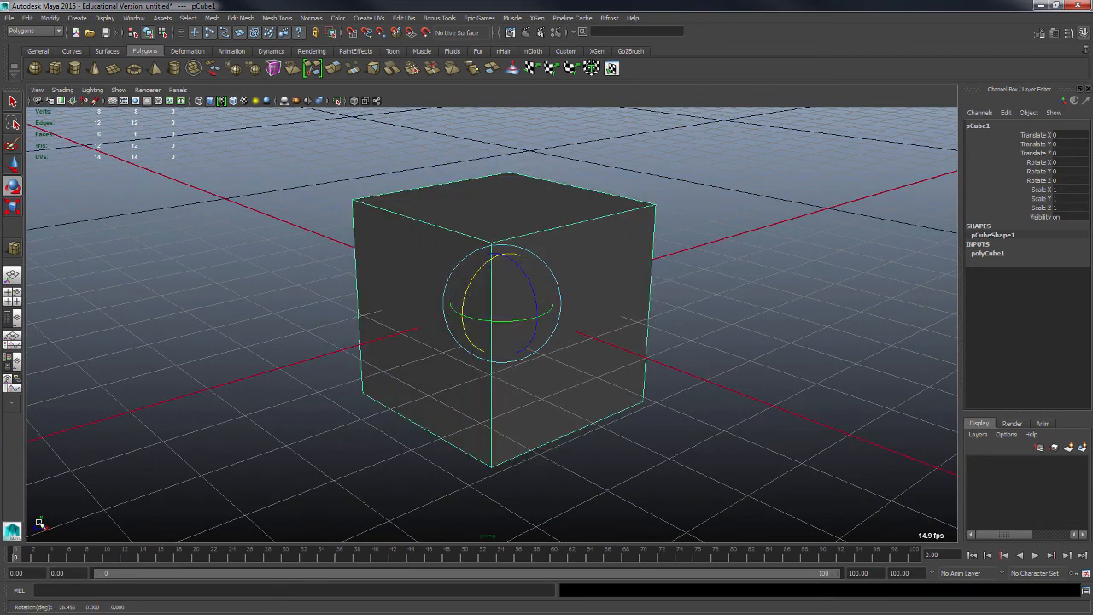
{"action": "left_click", "coordinate": [732, 351]}
{"action": "left_click", "coordinate": [474, 316]}
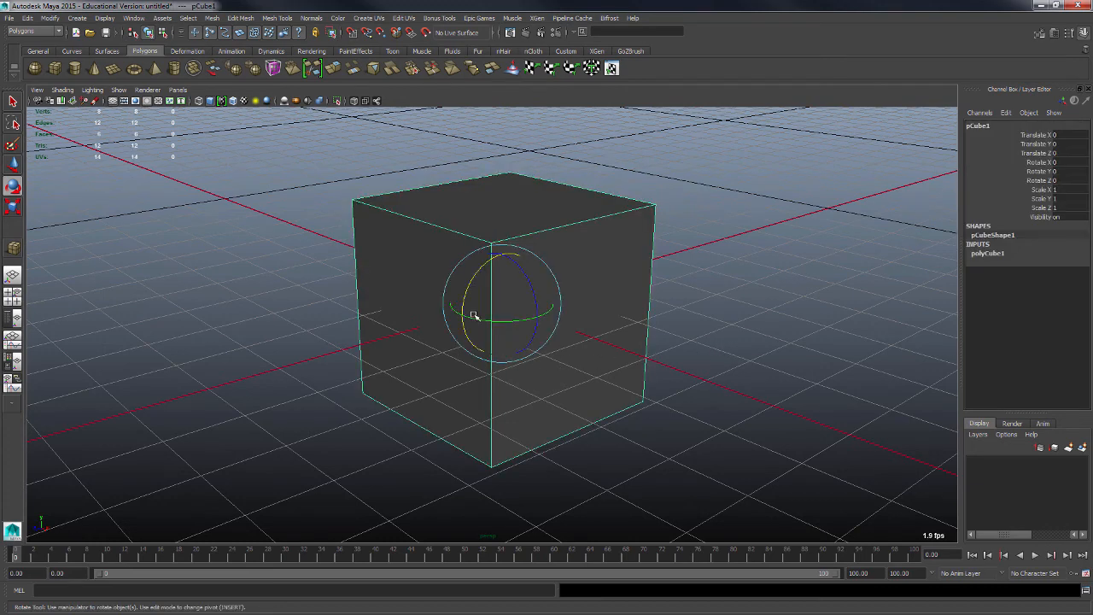
Step: Try rotating the cube about 9.7 degrees around the Y axis and also around the Z axis, undoing each rotation
{"action": "mouse_move", "coordinate": [544, 364]}
{"action": "left_mouse_down", "text": "alt"}
{"action": "mouse_move", "coordinate": [754, 339]}
{"action": "mouse_move", "coordinate": [555, 367]}
{"action": "left_mouse_up", "text": "alt"}
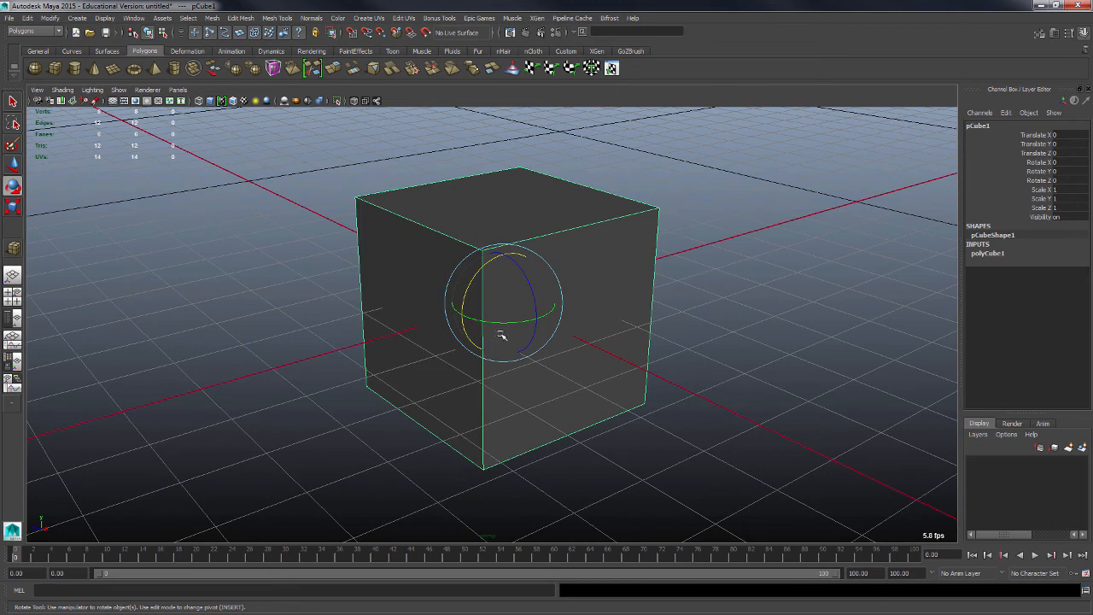
{"action": "left_click_drag", "start_coordinate": [503, 324], "coordinate": [525, 327]}
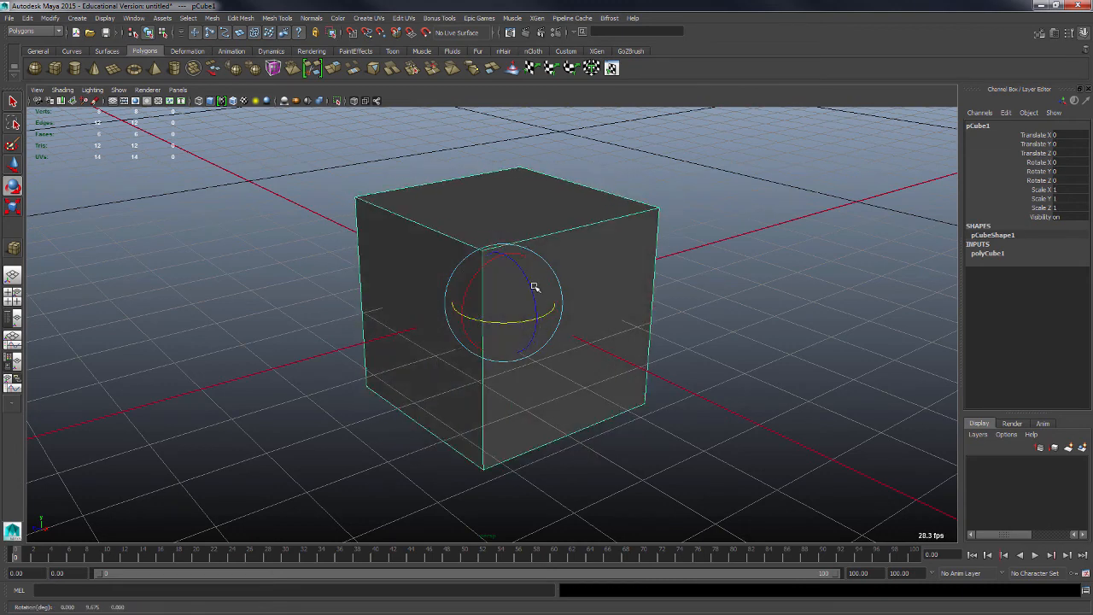
{"action": "left_click_drag", "start_coordinate": [313, 414], "coordinate": [346, 412], "text": "alt"}
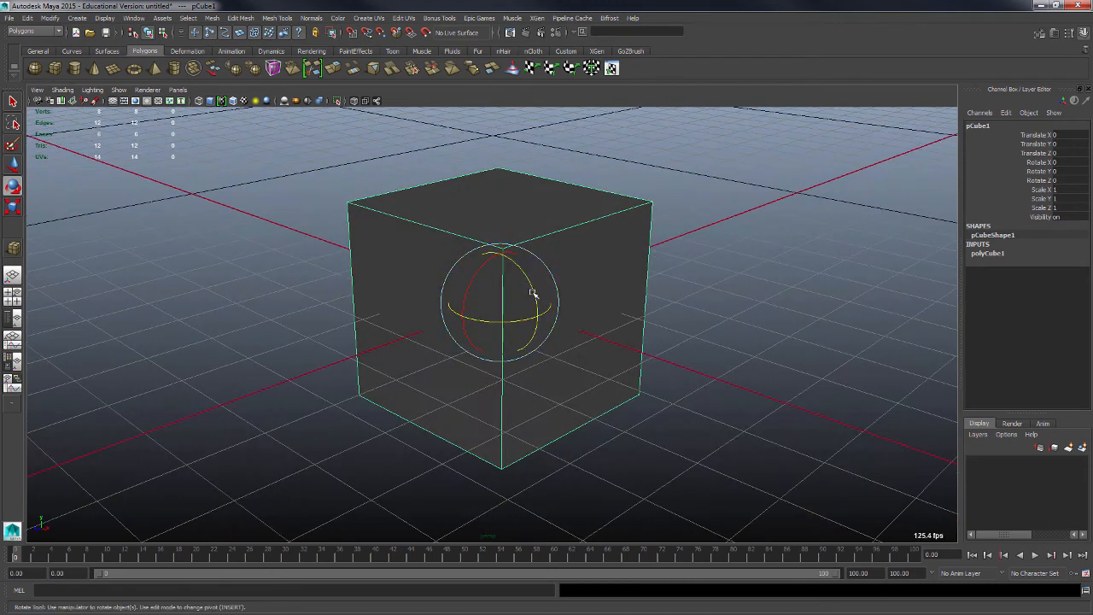
{"action": "left_click_drag", "start_coordinate": [525, 275], "coordinate": [480, 299]}
{"action": "key", "text": "ctrl+z"}
Step: Try rotating the cube with the view-aligned outer ring from two different camera angles, undoing each rotation
{"action": "mouse_move", "coordinate": [400, 486]}
{"action": "left_mouse_down", "text": "alt"}
{"action": "mouse_move", "coordinate": [359, 481]}
{"action": "mouse_move", "coordinate": [396, 466]}
{"action": "left_mouse_up", "text": "alt"}
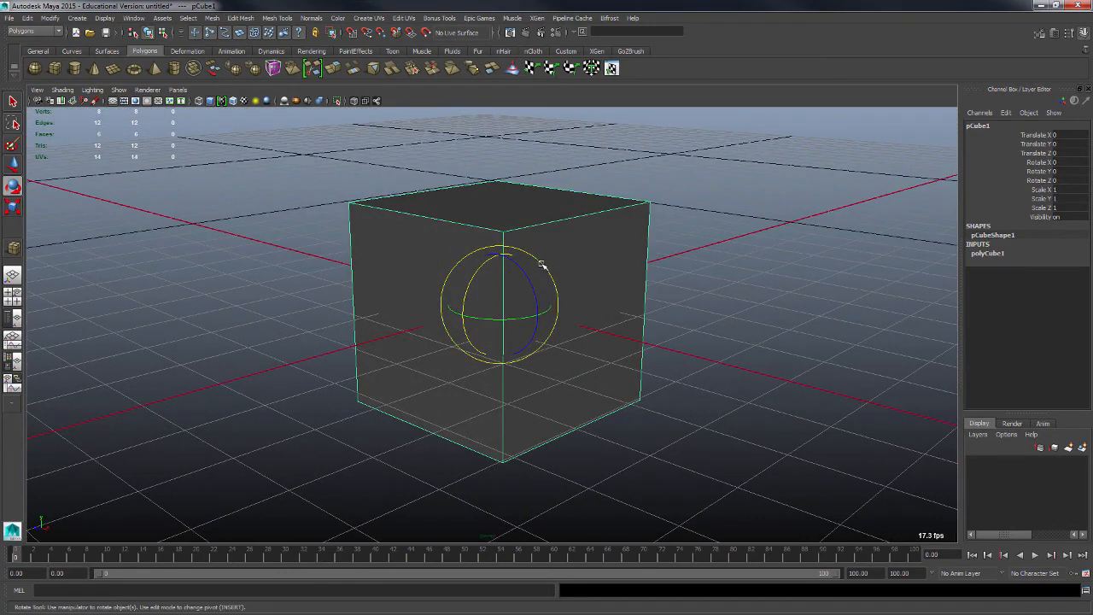
{"action": "mouse_move", "coordinate": [542, 264]}
{"action": "left_mouse_down"}
{"action": "mouse_move", "coordinate": [532, 295]}
{"action": "mouse_move", "coordinate": [578, 273]}
{"action": "mouse_move", "coordinate": [554, 268]}
{"action": "left_mouse_up"}
{"action": "key", "text": "ctrl+z"}
{"action": "left_click_drag", "start_coordinate": [695, 262], "coordinate": [577, 263], "text": "alt"}
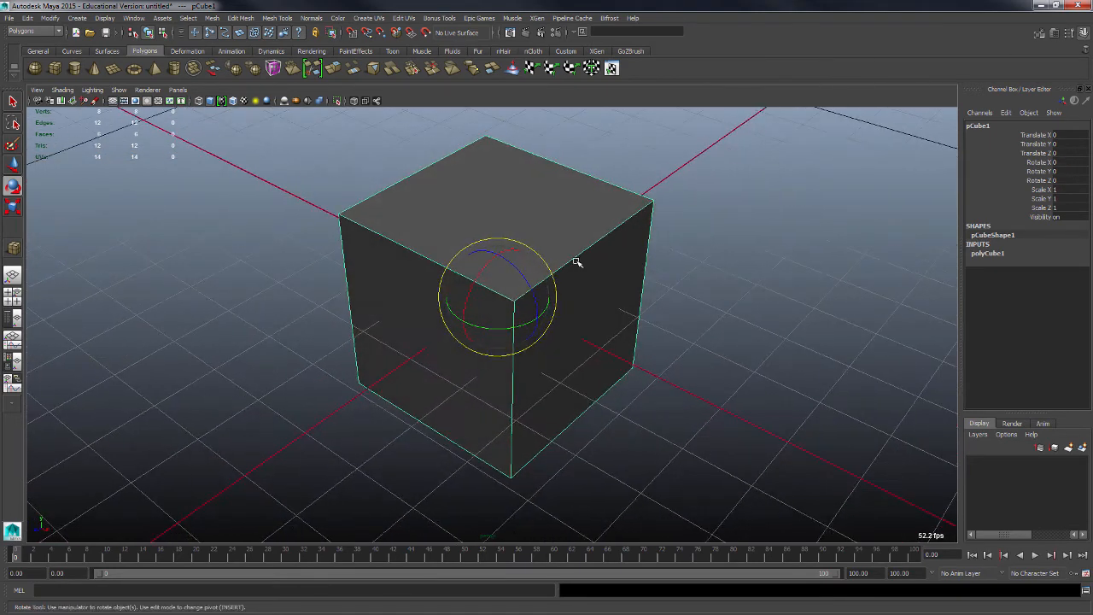
{"action": "mouse_move", "coordinate": [521, 242]}
{"action": "left_mouse_down"}
{"action": "mouse_move", "coordinate": [576, 283]}
{"action": "mouse_move", "coordinate": [530, 248]}
{"action": "mouse_move", "coordinate": [545, 278]}
{"action": "mouse_move", "coordinate": [534, 285]}
{"action": "mouse_move", "coordinate": [533, 237]}
{"action": "left_mouse_up"}
{"action": "key", "text": "ctrl+z"}
{"action": "key", "text": "ctrl+z"}
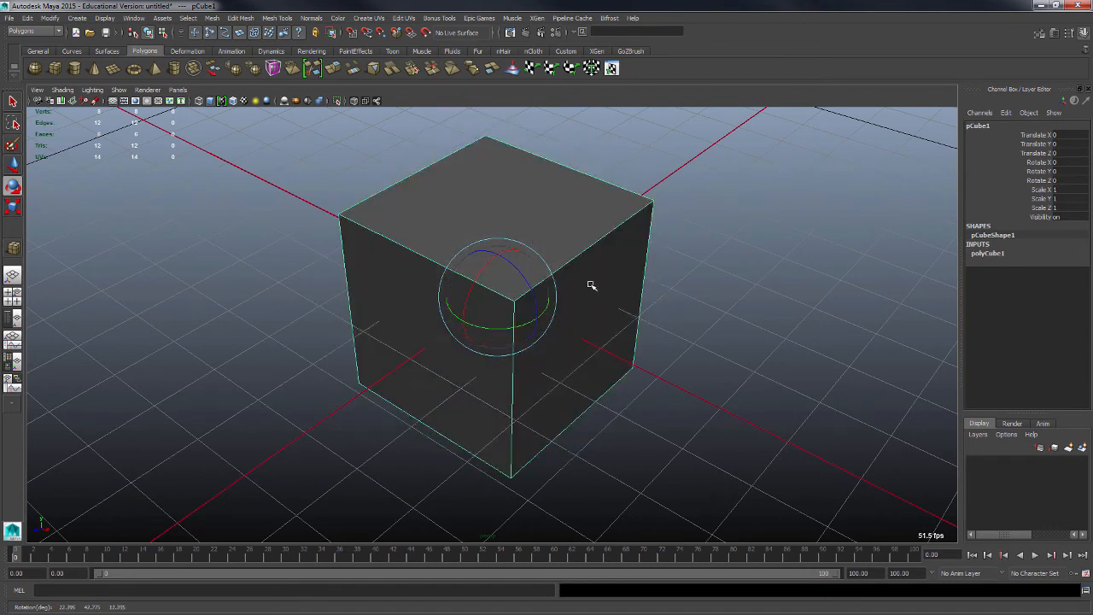
Step: Try rotating the cube freely around all axes at once, and undo the rotation
{"action": "left_click_drag", "start_coordinate": [591, 285], "coordinate": [703, 320], "text": "alt"}
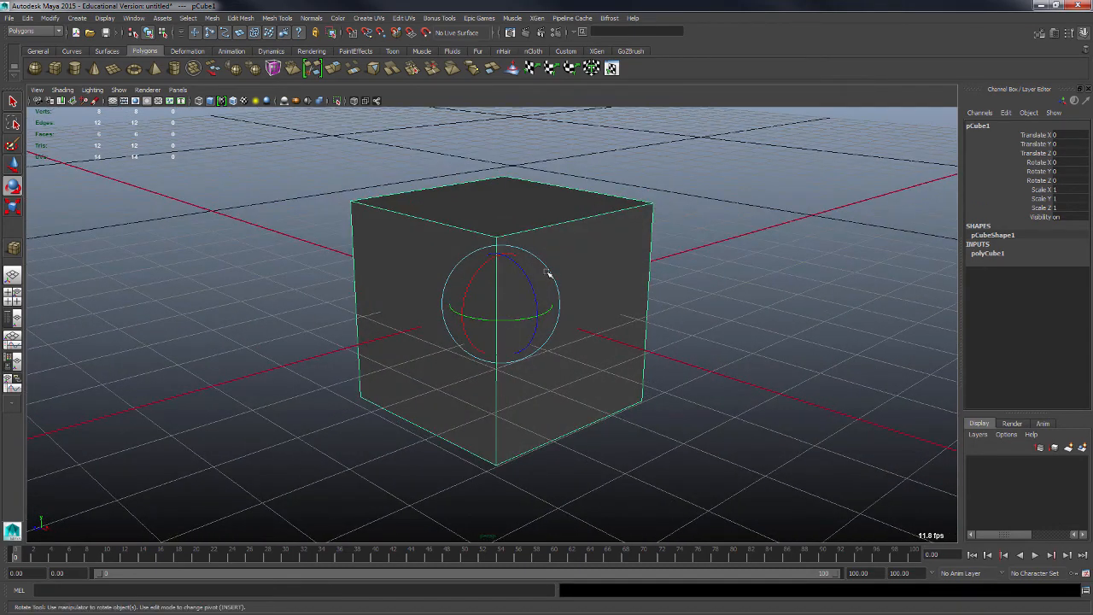
{"action": "left_click_drag", "start_coordinate": [540, 277], "coordinate": [559, 293]}
{"action": "key", "text": "ctrl+z"}
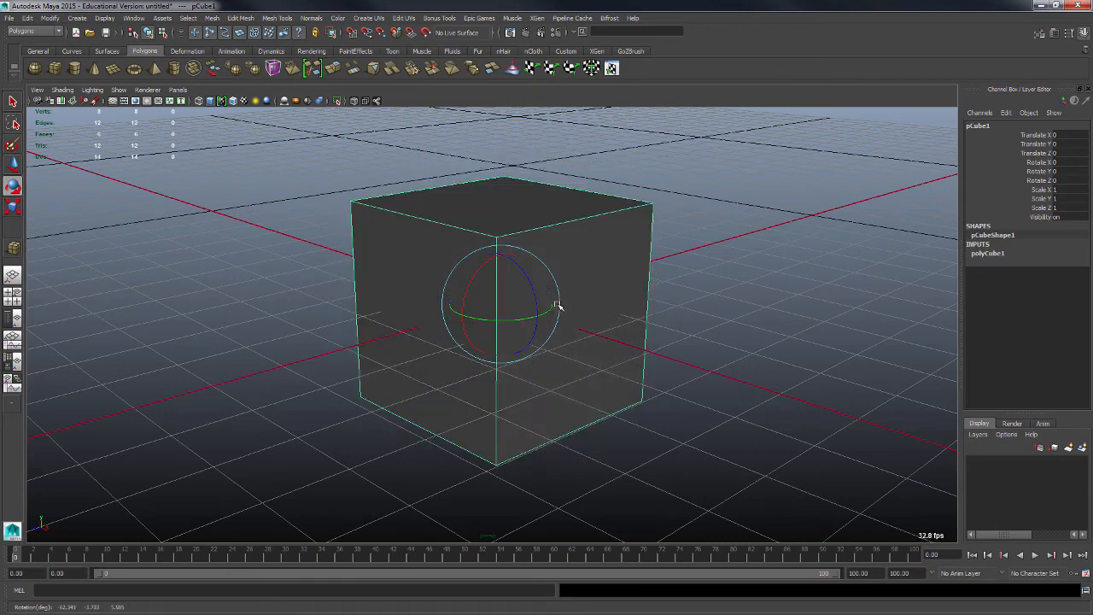
{"action": "left_click_drag", "start_coordinate": [666, 268], "coordinate": [482, 281], "text": "alt"}
{"action": "key", "text": "ctrl+z"}
{"action": "mouse_move", "coordinate": [238, 357]}
{"action": "left_mouse_down", "text": "alt"}
{"action": "mouse_move", "coordinate": [214, 354]}
{"action": "mouse_move", "coordinate": [227, 342]}
{"action": "left_mouse_up", "text": "alt"}
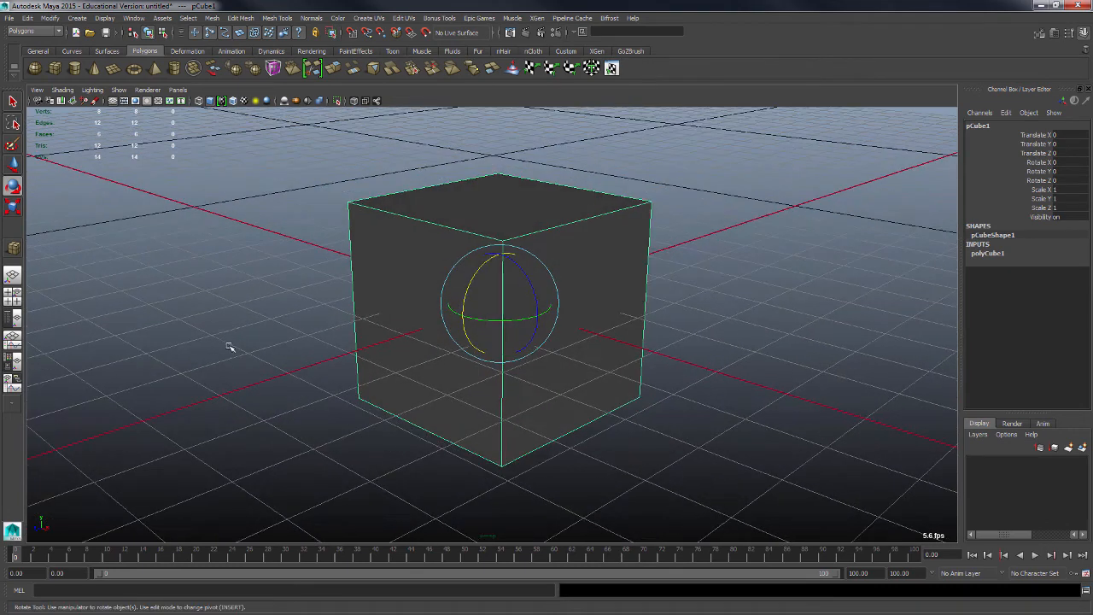
Step: Activate the Scale tool and try scaling the cube along the Y axis and along the X axis, undoing each change
{"action": "left_click", "coordinate": [13, 208]}
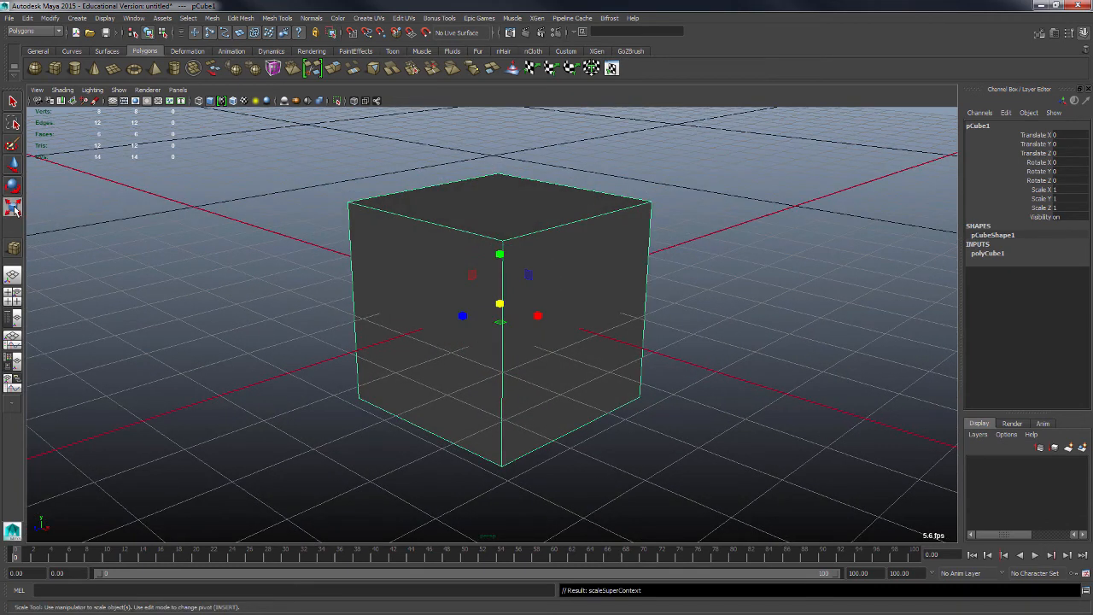
{"action": "left_click_drag", "start_coordinate": [243, 356], "coordinate": [407, 374], "text": "alt"}
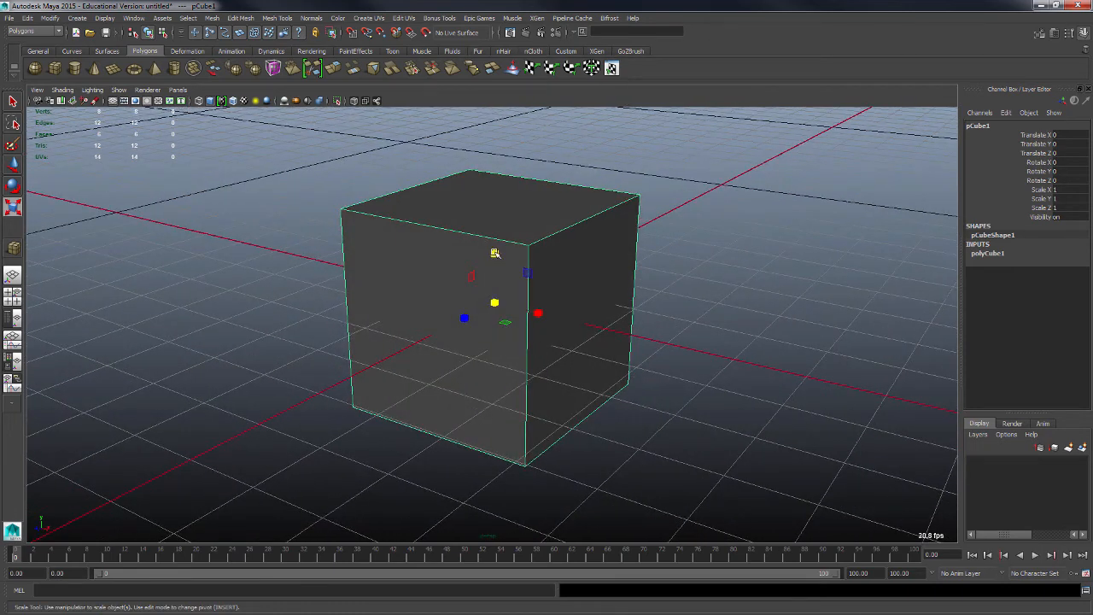
{"action": "left_click_drag", "start_coordinate": [494, 253], "coordinate": [458, 322]}
{"action": "key", "text": "ctrl+z"}
{"action": "left_click_drag", "start_coordinate": [541, 313], "coordinate": [564, 318]}
{"action": "middle_click_drag", "start_coordinate": [284, 322], "coordinate": [241, 265], "text": "alt"}
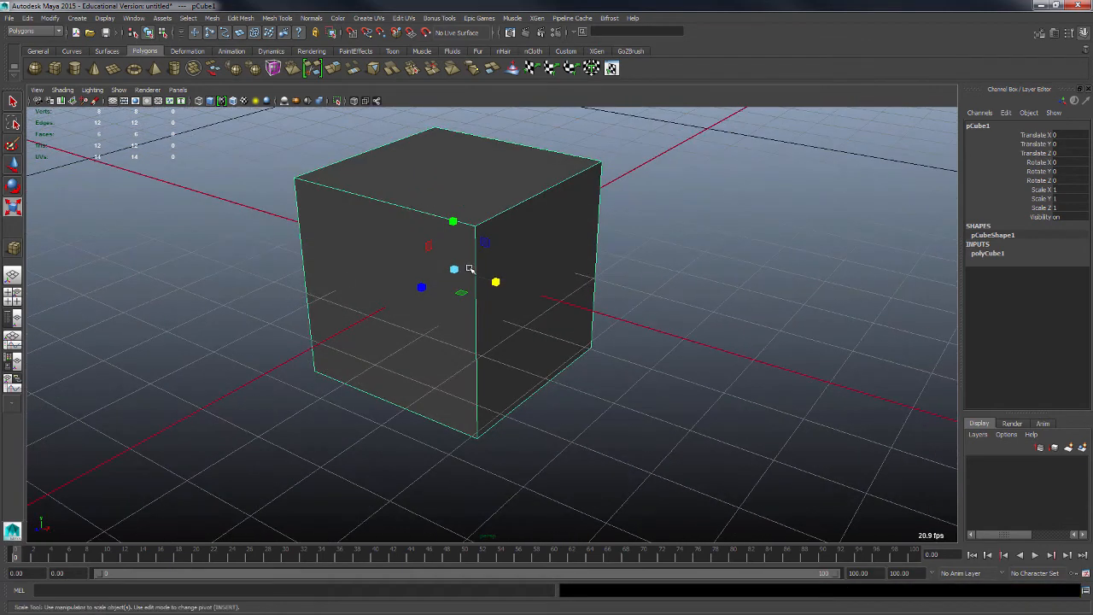
Step: Try scaling the cube uniformly on all three axes, and undo the scaling
{"action": "left_click_drag", "start_coordinate": [454, 270], "coordinate": [490, 263]}
{"action": "left_click_drag", "start_coordinate": [695, 358], "coordinate": [430, 236], "text": "alt"}
{"action": "key", "text": "ctrl+z"}
Step: Try scaling the cube in two axes at once with each of the three plane handles, undoing each change
{"action": "left_click_drag", "start_coordinate": [288, 340], "coordinate": [323, 339], "text": "alt"}
{"action": "right_click_drag", "start_coordinate": [640, 295], "coordinate": [568, 307], "text": "alt"}
{"action": "middle_click_drag", "start_coordinate": [604, 312], "coordinate": [622, 322], "text": "alt"}
{"action": "left_click_drag", "start_coordinate": [622, 322], "coordinate": [614, 318], "text": "alt"}
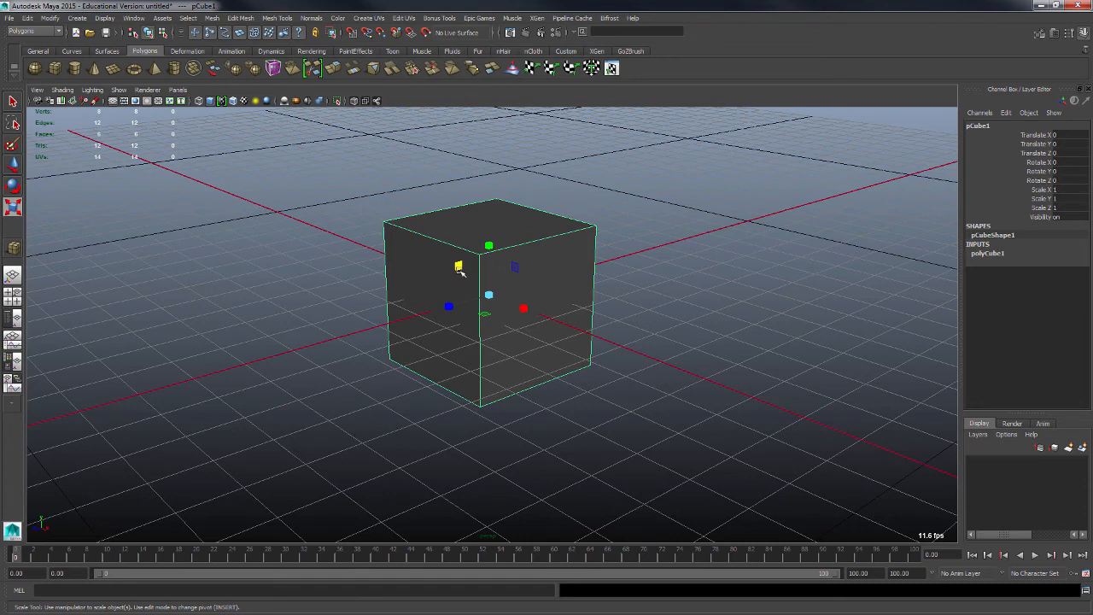
{"action": "left_click_drag", "start_coordinate": [459, 267], "coordinate": [409, 282]}
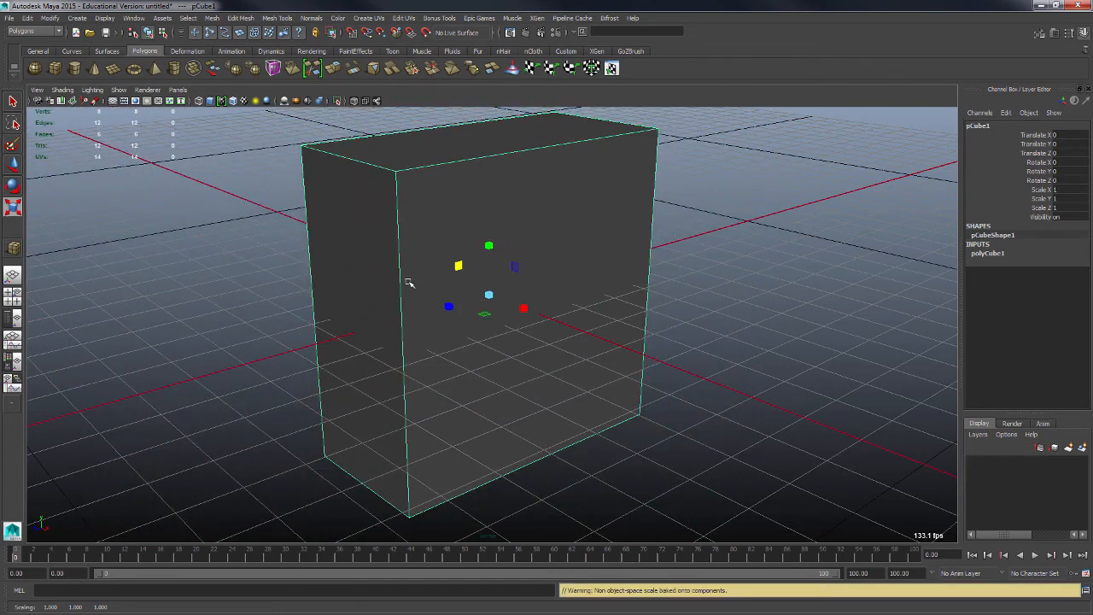
{"action": "key", "text": "ctrl+z"}
{"action": "left_click_drag", "start_coordinate": [417, 382], "coordinate": [488, 332], "text": "alt"}
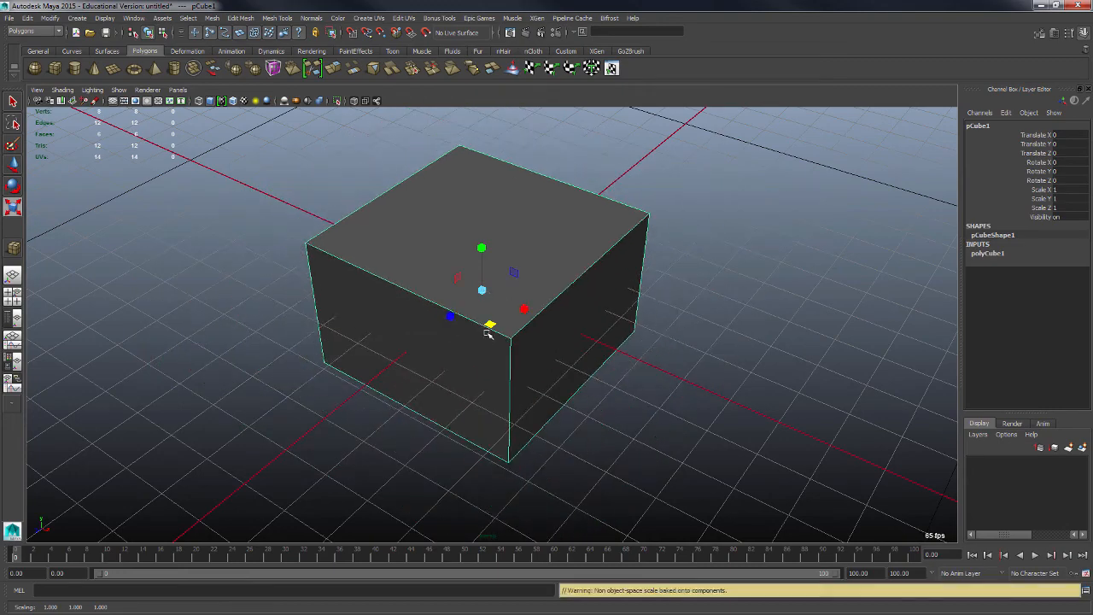
{"action": "key", "text": "ctrl+z"}
{"action": "left_click_drag", "start_coordinate": [645, 416], "coordinate": [657, 396], "text": "alt"}
{"action": "left_click_drag", "start_coordinate": [516, 268], "coordinate": [545, 261]}
{"action": "key", "text": "ctrl+z"}
{"action": "left_click_drag", "start_coordinate": [684, 370], "coordinate": [610, 391], "text": "alt"}
{"action": "middle_click_drag", "start_coordinate": [610, 390], "coordinate": [581, 416], "text": "alt"}
{"action": "left_click_drag", "start_coordinate": [581, 416], "coordinate": [589, 381], "text": "alt"}
{"action": "right_click_drag", "start_coordinate": [588, 381], "coordinate": [590, 399], "text": "alt"}
{"action": "left_click_drag", "start_coordinate": [588, 398], "coordinate": [631, 429], "text": "alt"}
{"action": "right_click_drag", "start_coordinate": [630, 429], "coordinate": [645, 446], "text": "alt"}
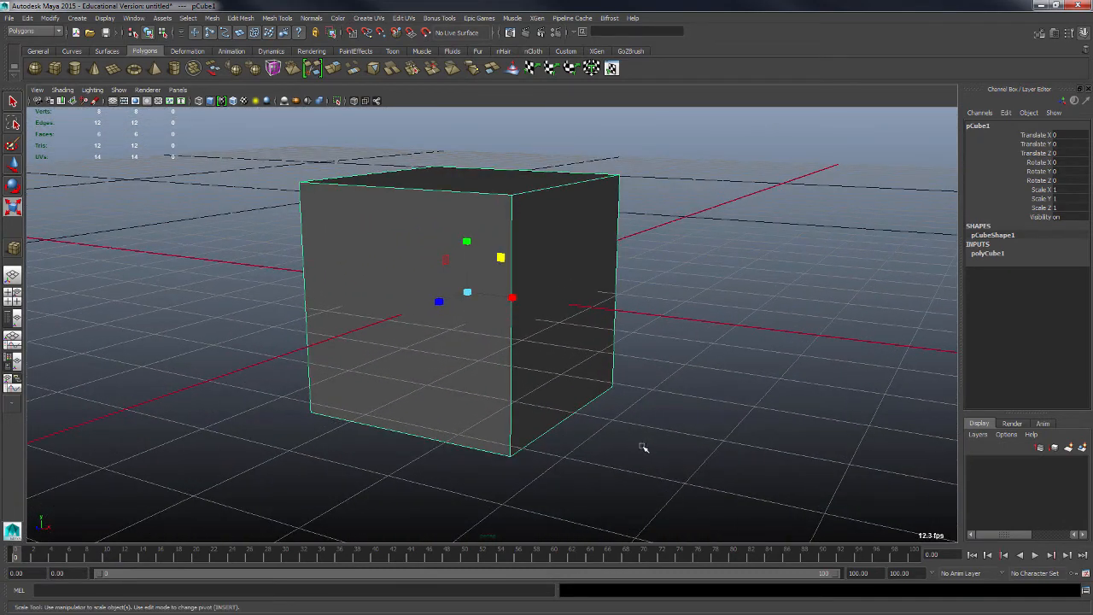
{"action": "left_click_drag", "start_coordinate": [621, 408], "coordinate": [625, 415], "text": "alt"}
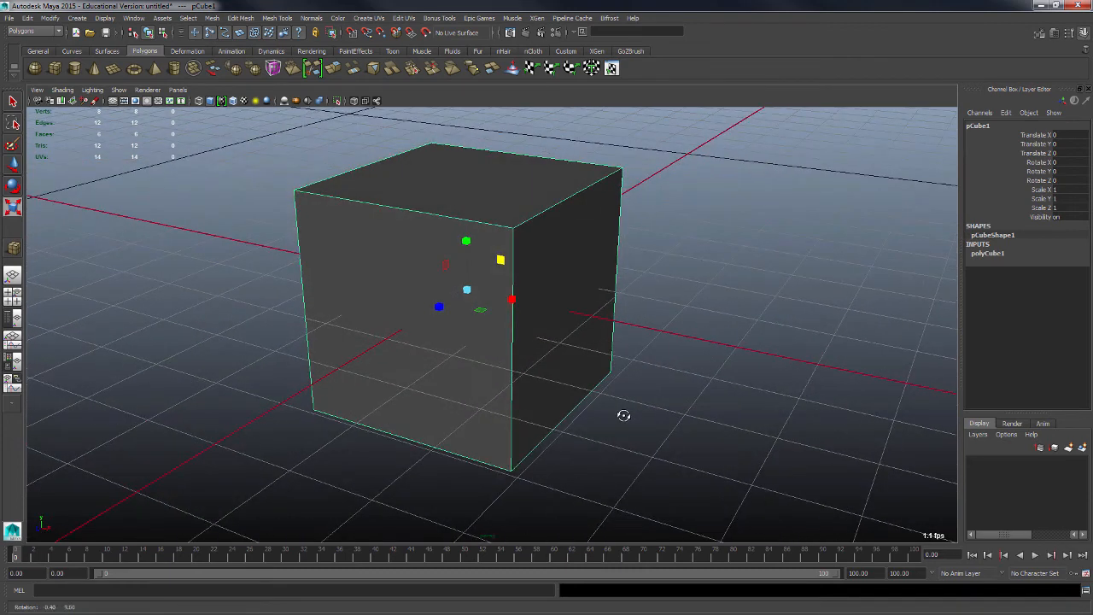
{"action": "middle_click_drag", "start_coordinate": [625, 415], "coordinate": [613, 446], "text": "alt"}
Step: Deselect and reselect the cube, and expand its polyCube1 creation attributes in the Channel Box
{"action": "left_click", "coordinate": [681, 432]}
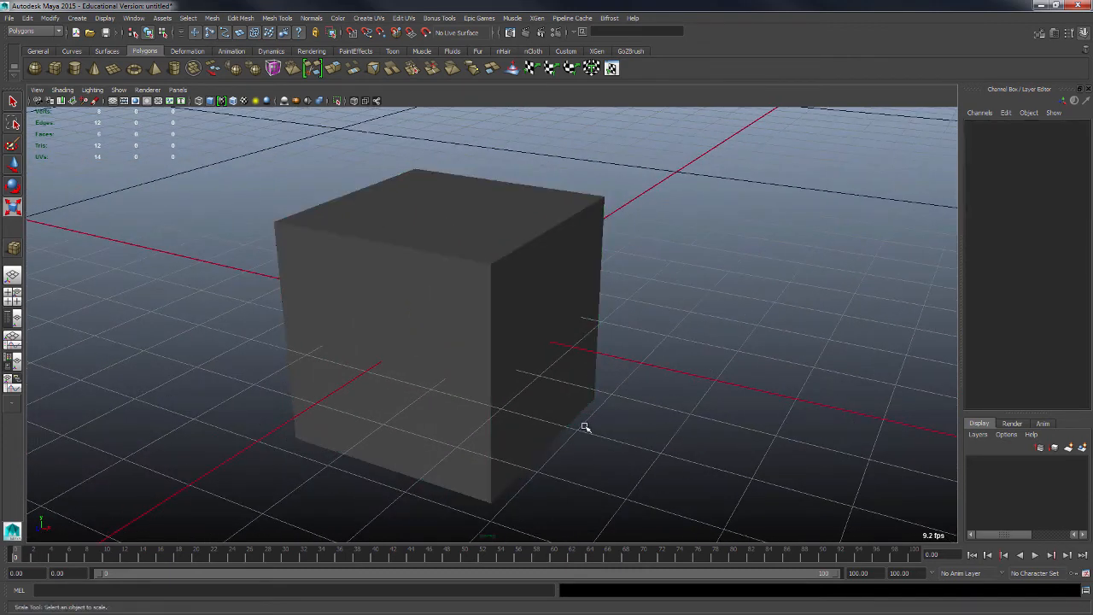
{"action": "left_click", "coordinate": [533, 358]}
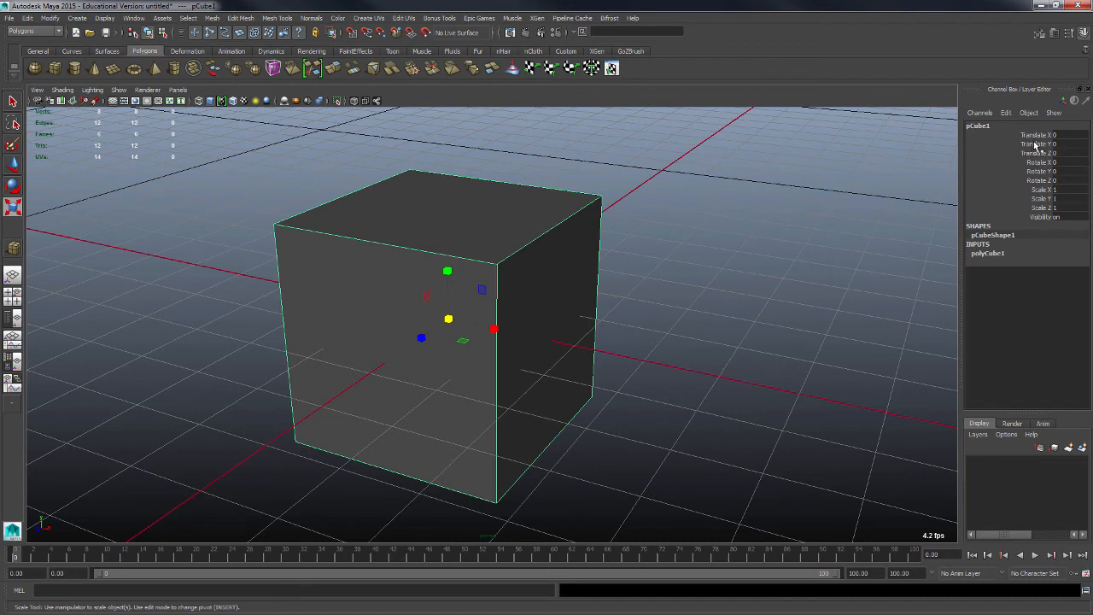
{"action": "left_click", "coordinate": [1061, 153]}
{"action": "left_click", "coordinate": [999, 255]}
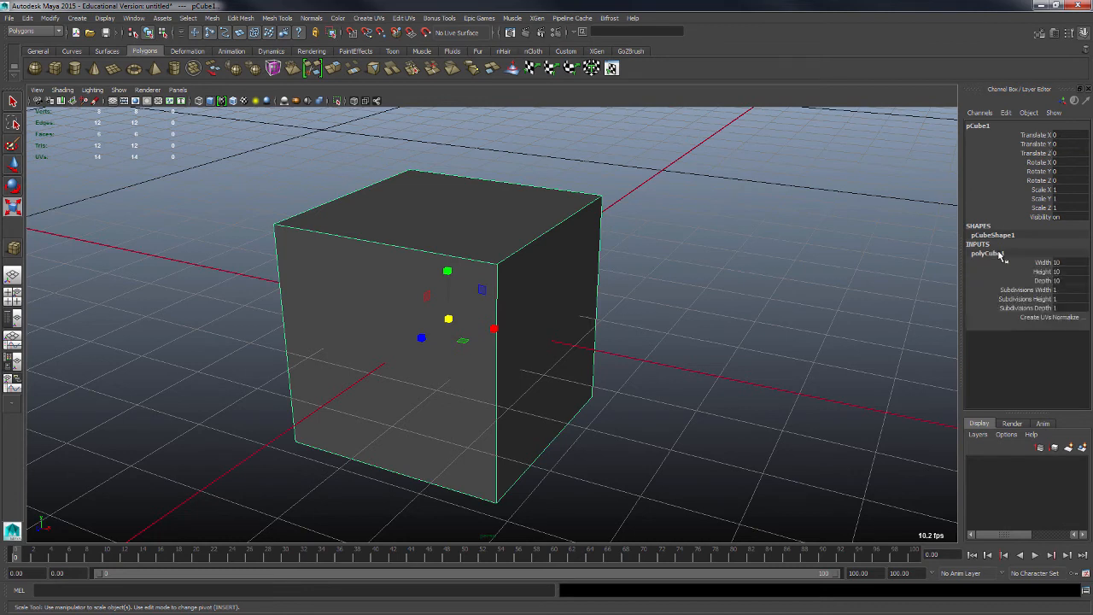
Step: Activate the Move tool and try moving the cube through the Translate X and Translate Y channels, undoing each move
{"action": "left_click", "coordinate": [1032, 135]}
{"action": "key", "text": "w"}
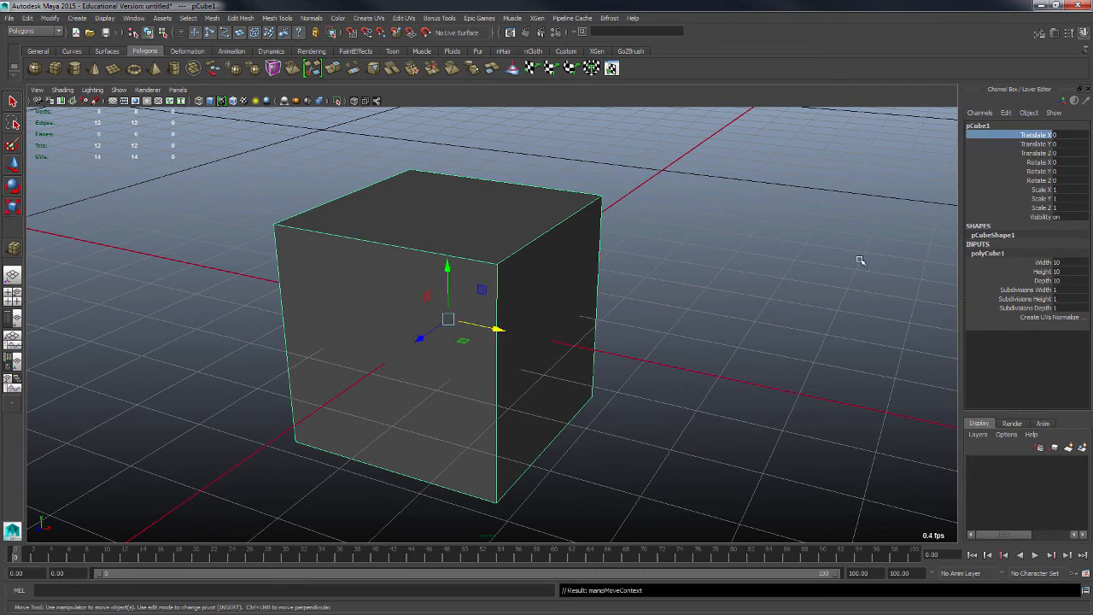
{"action": "middle_click_drag", "start_coordinate": [872, 256], "coordinate": [866, 343]}
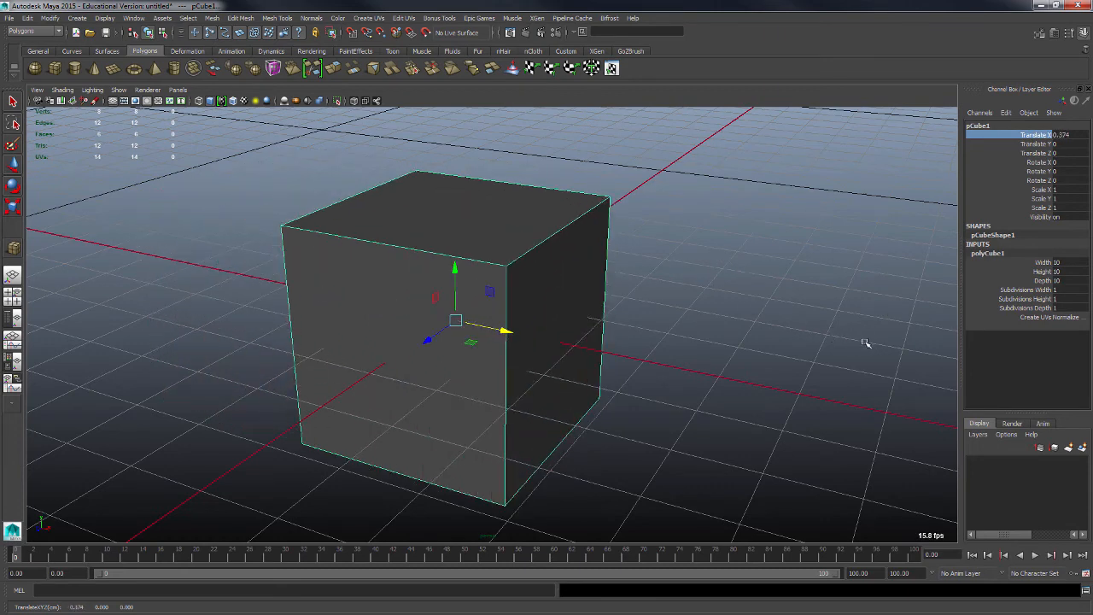
{"action": "key", "text": "ctrl+z"}
{"action": "left_click", "coordinate": [1033, 143]}
{"action": "middle_click_drag", "start_coordinate": [842, 269], "coordinate": [793, 289]}
{"action": "key", "text": "ctrl+z"}
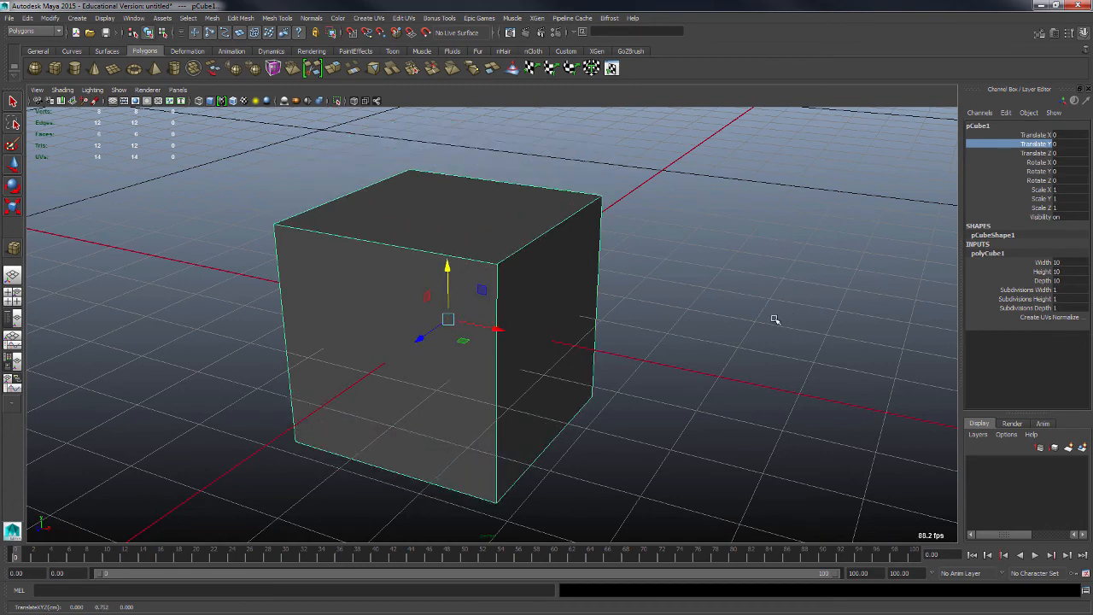
Step: Set the cube's Translate X to 0.25 and its Translate Y to 0.5
{"action": "left_click_drag", "start_coordinate": [775, 317], "coordinate": [803, 299], "text": "alt"}
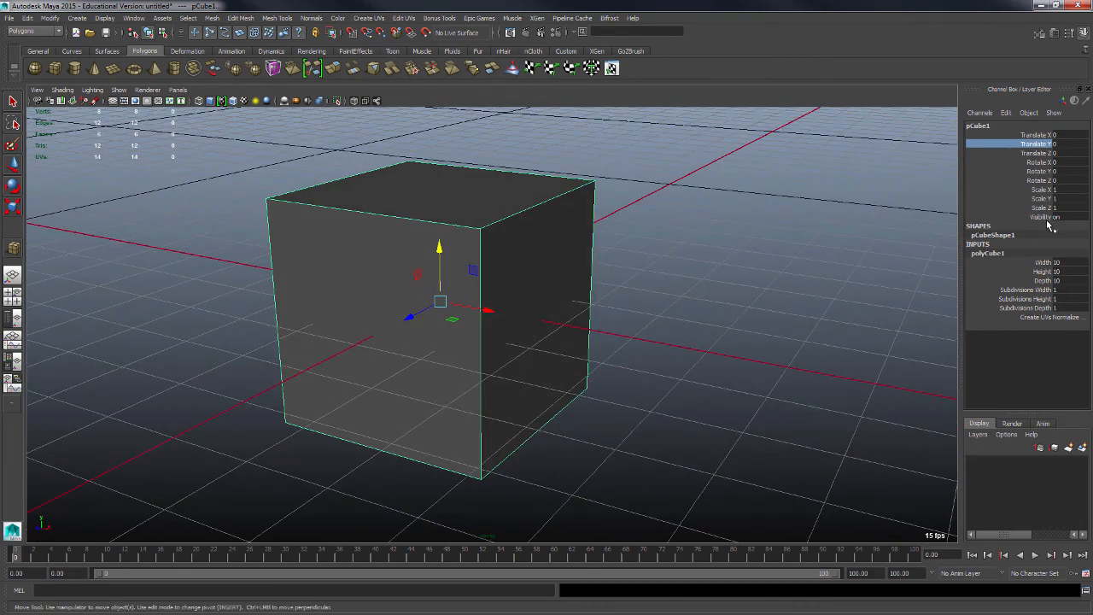
{"action": "left_click", "coordinate": [1065, 135]}
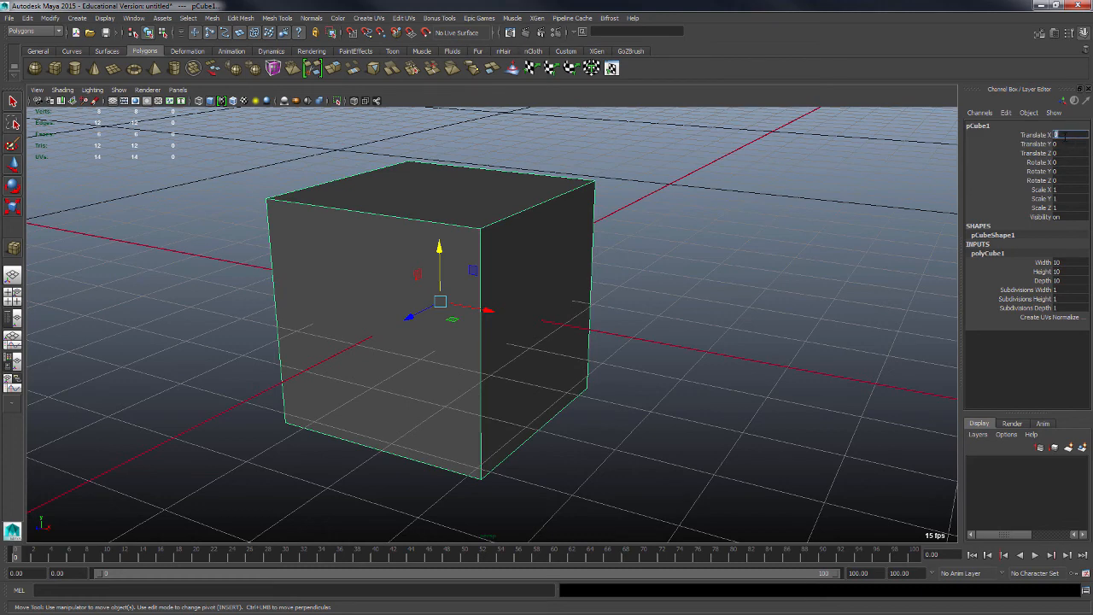
{"action": "type", "text": ".25"}
{"action": "key", "text": "Return"}
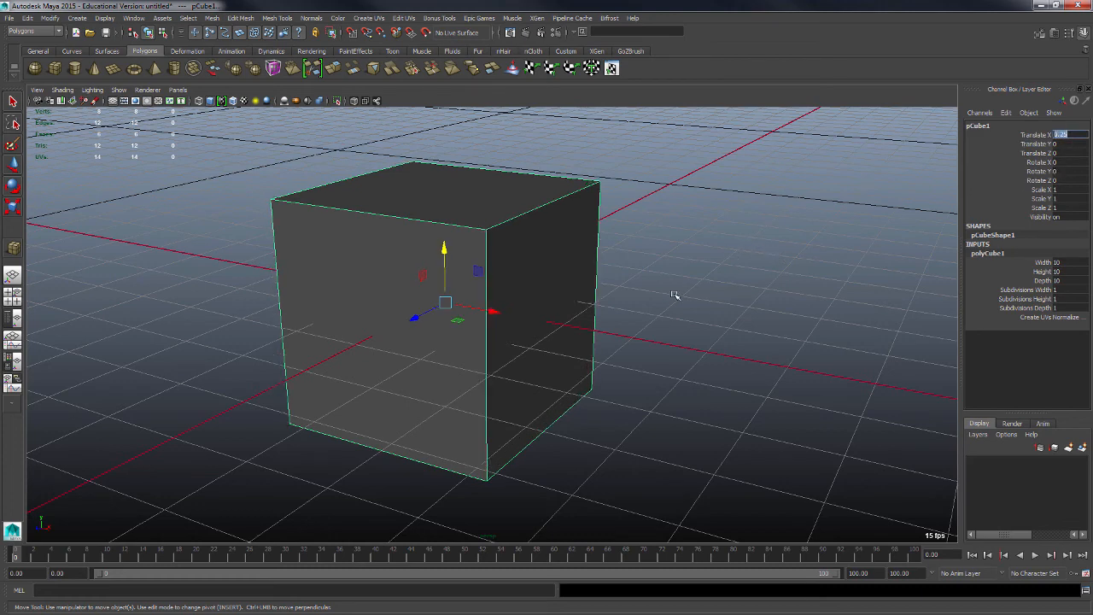
{"action": "left_click_drag", "start_coordinate": [656, 295], "coordinate": [681, 295], "text": "alt"}
{"action": "left_click", "coordinate": [1070, 144]}
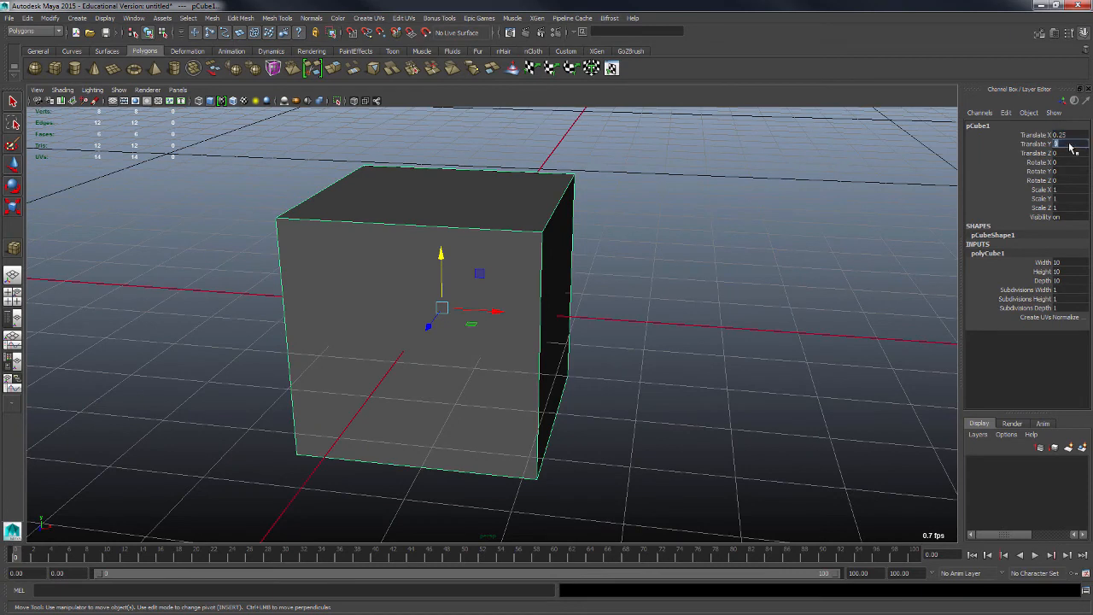
{"action": "type", "text": ".5"}
{"action": "key", "text": "Return"}
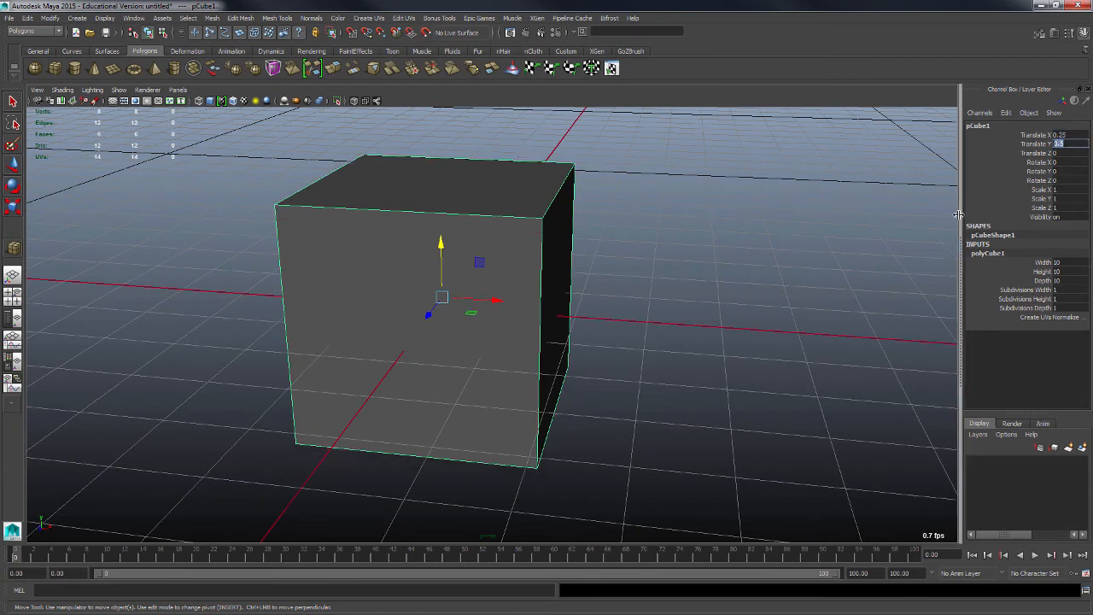
Step: Change the cube's Translate Y to 2 and set its Translate Z to -0.5
{"action": "type", "text": "2"}
{"action": "key", "text": "Return"}
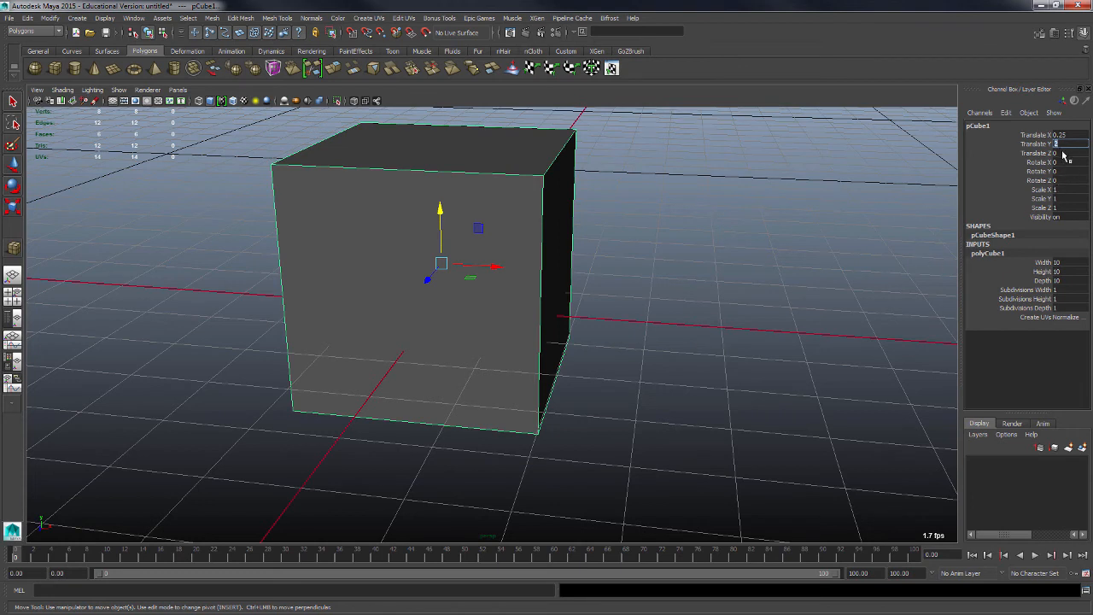
{"action": "key", "text": "Tab"}
{"action": "type", "text": "-0.3"}
{"action": "key", "text": "Return"}
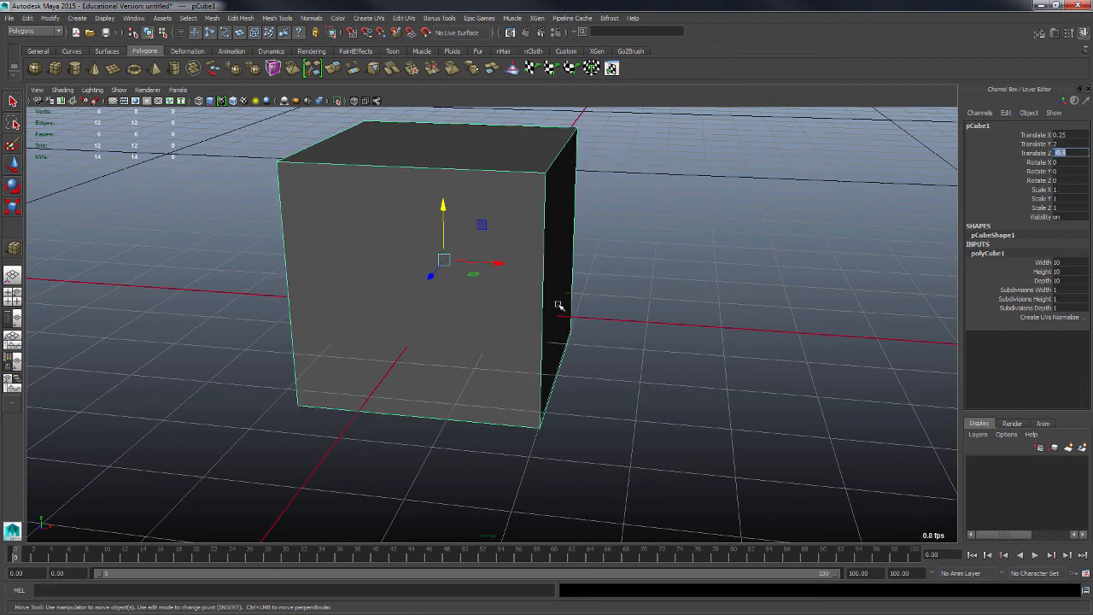
Step: Set the cube's rotation values to 5 for Rotate X, 25 for Rotate Y and 90 for Rotate Z
{"action": "left_click_drag", "start_coordinate": [691, 316], "coordinate": [677, 341], "text": "alt"}
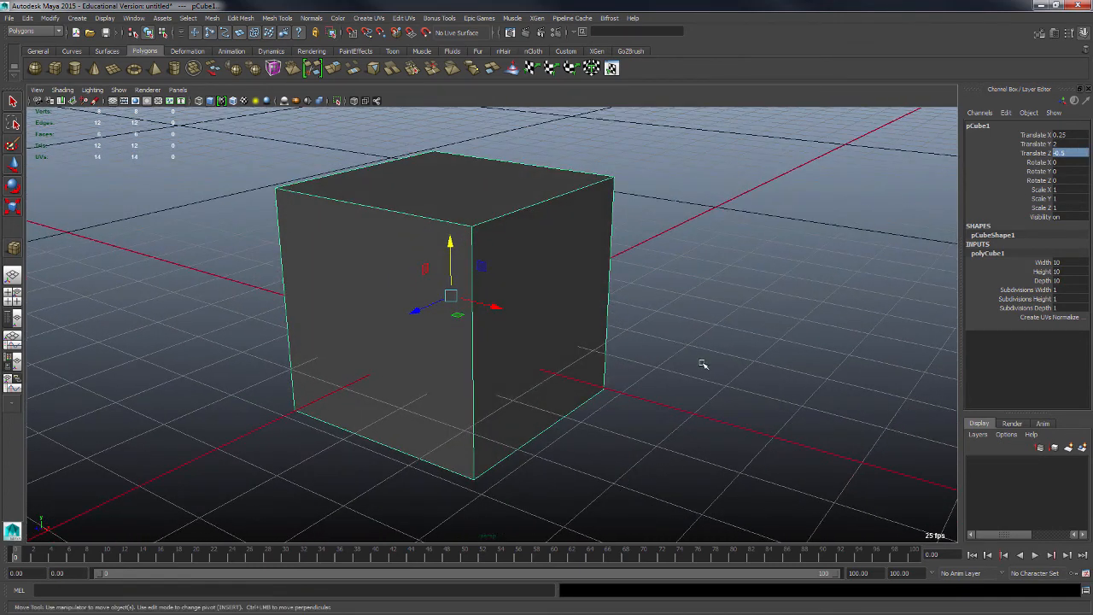
{"action": "left_click_drag", "start_coordinate": [657, 385], "coordinate": [666, 375], "text": "alt"}
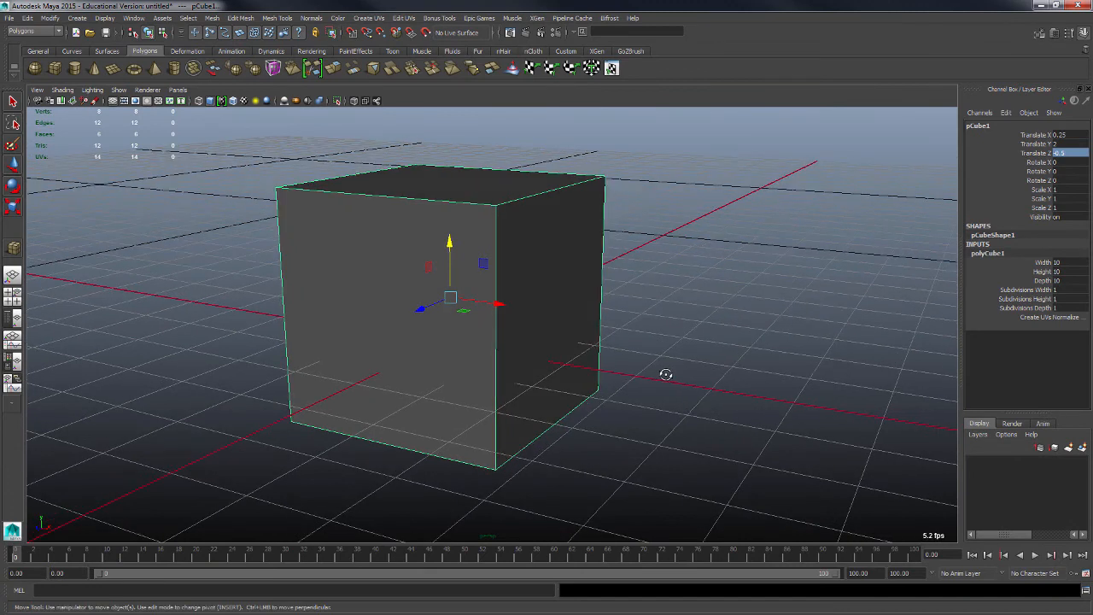
{"action": "left_click", "coordinate": [1067, 162]}
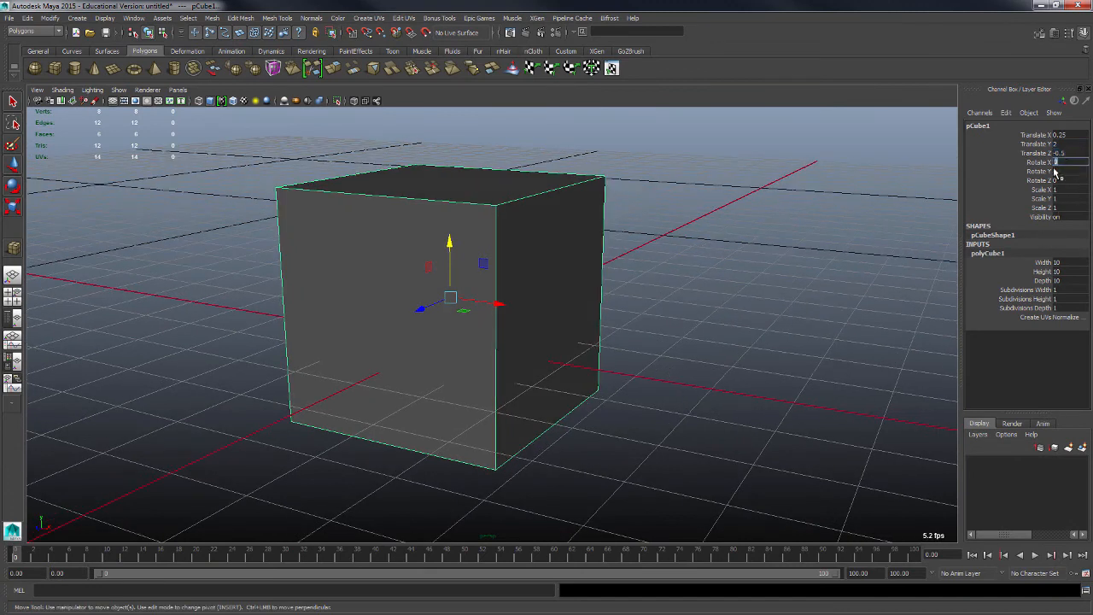
{"action": "type", "text": "5"}
{"action": "key", "text": "Return"}
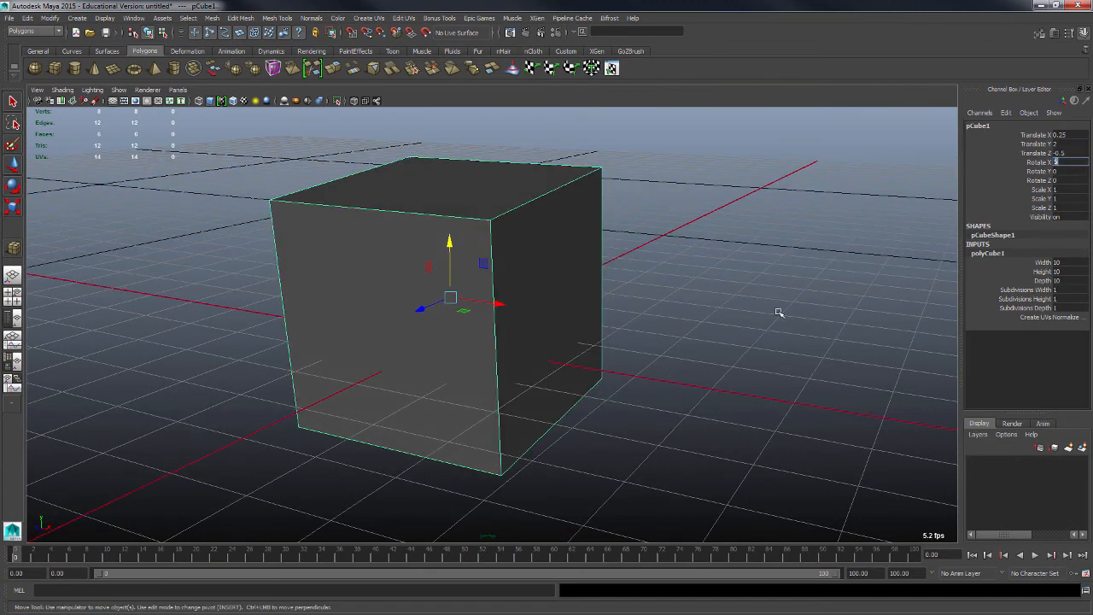
{"action": "left_click", "coordinate": [1065, 171]}
{"action": "key", "text": "Return"}
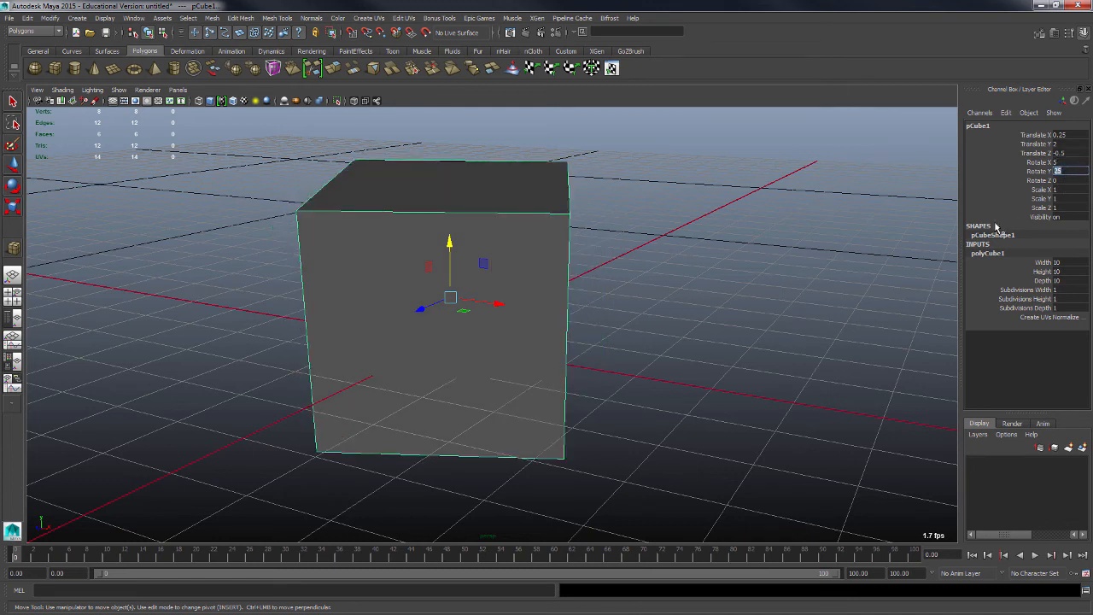
{"action": "left_click", "coordinate": [1062, 181]}
{"action": "key", "text": "Return"}
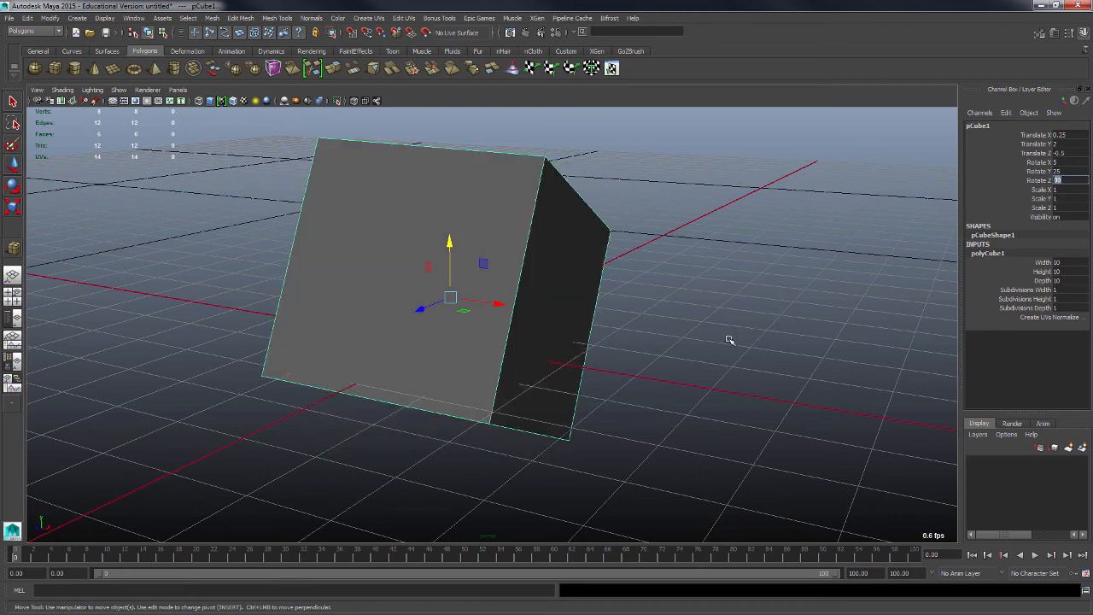
Step: Set the cube's scale values to 2 for Scale X, 0.75 for Scale Y and 0.8 for Scale Z
{"action": "left_click_drag", "start_coordinate": [701, 358], "coordinate": [753, 349], "text": "alt"}
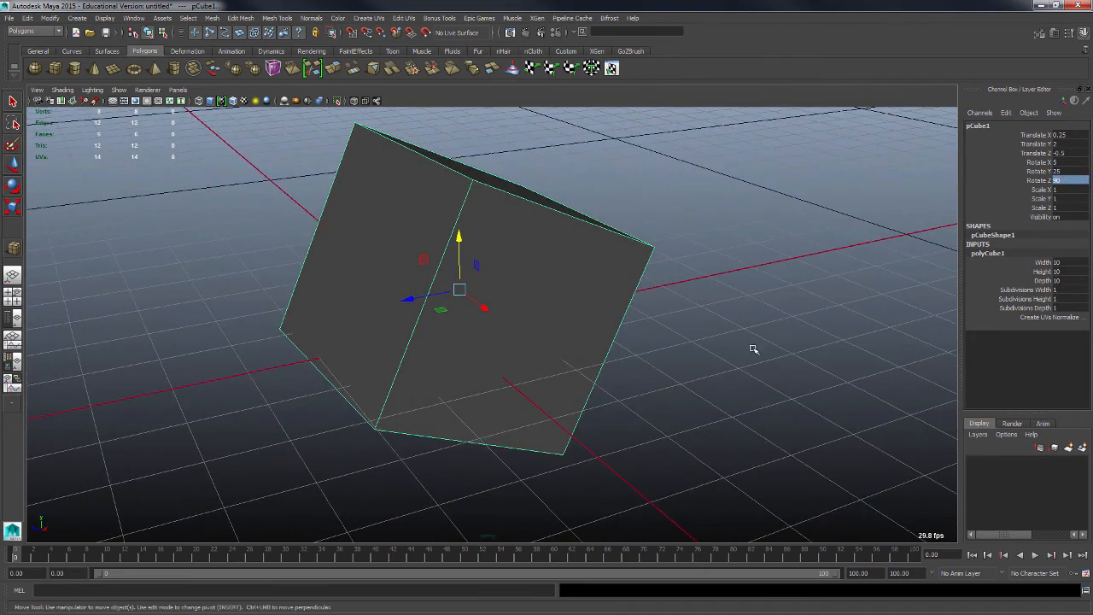
{"action": "double_click", "coordinate": [1064, 189]}
{"action": "type", "text": "3"}
{"action": "key", "text": "Return"}
{"action": "double_click", "coordinate": [1065, 199]}
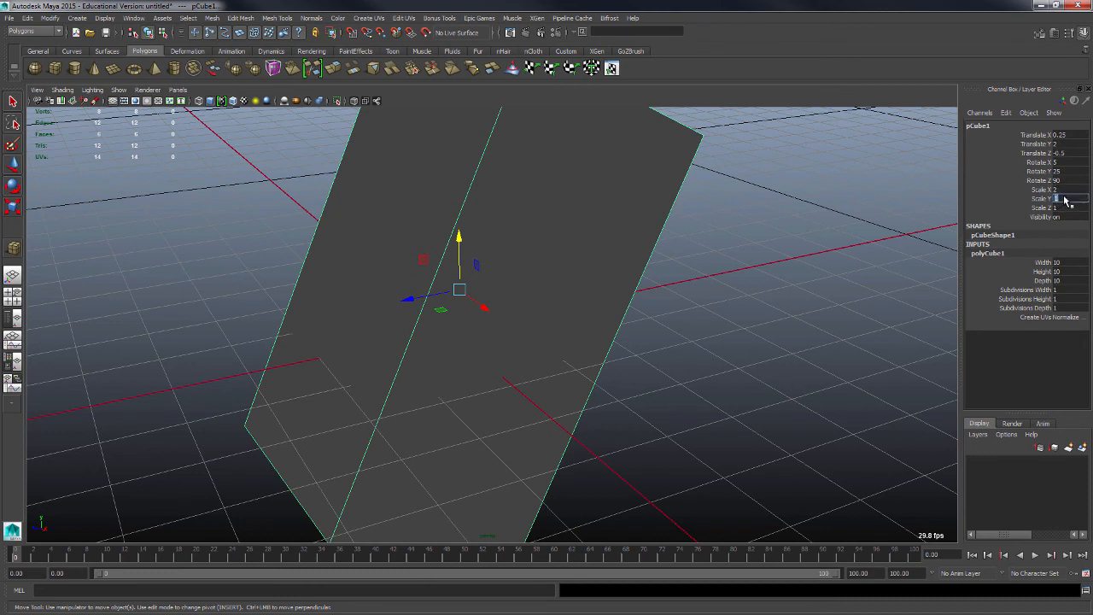
{"action": "type", "text": "1.75"}
{"action": "key", "text": "Return"}
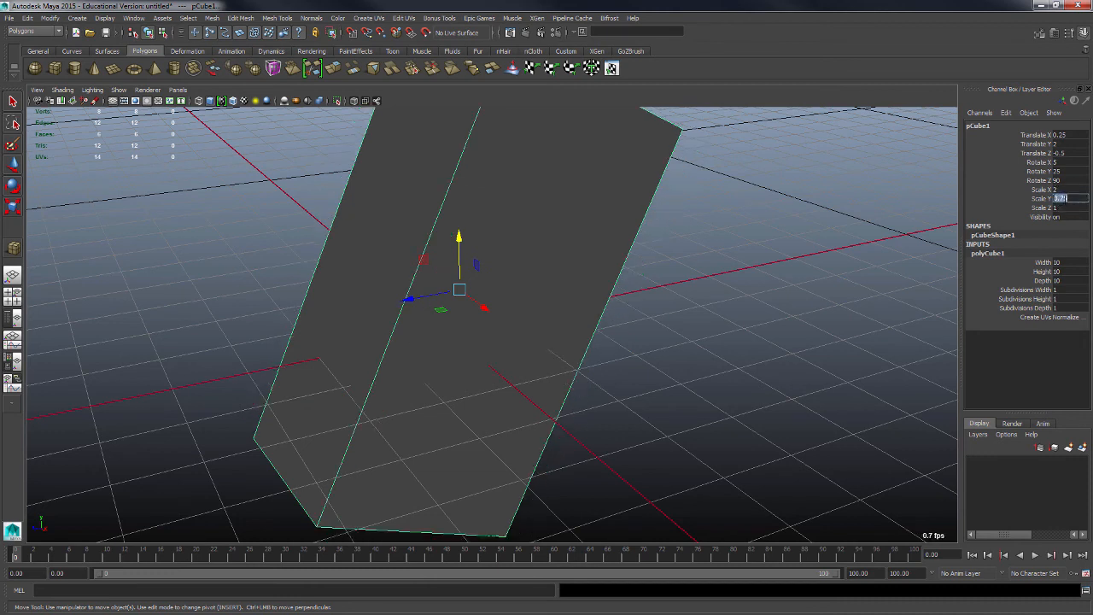
{"action": "double_click", "coordinate": [1065, 209]}
{"action": "key", "text": "Return"}
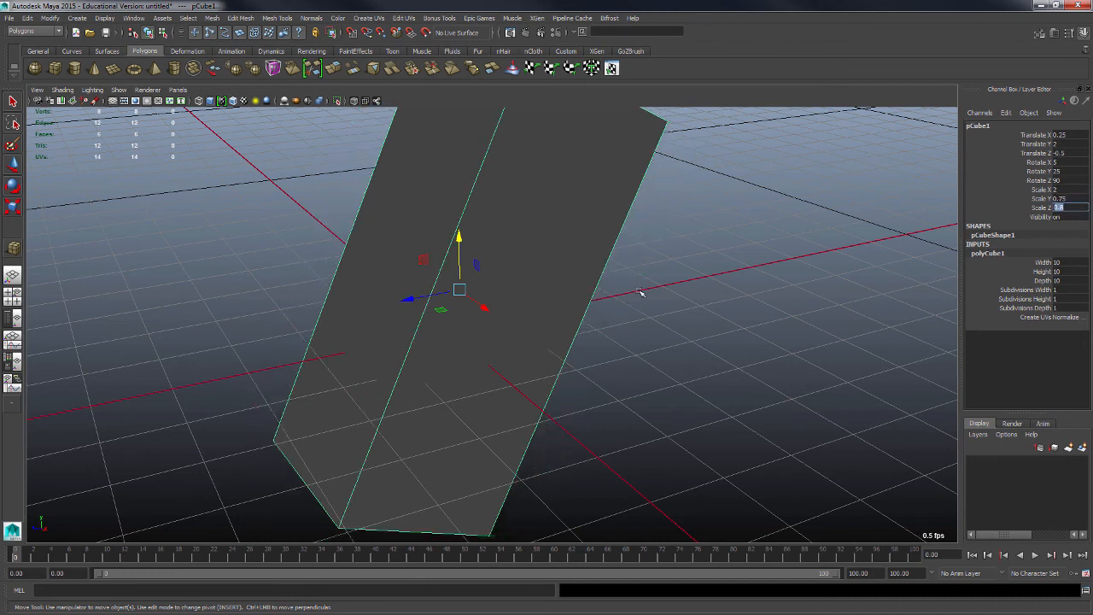
Step: Reset the cube's three Translate values together to 0, and its three Rotate values together to 0
{"action": "left_click_drag", "start_coordinate": [714, 301], "coordinate": [615, 284], "text": "alt"}
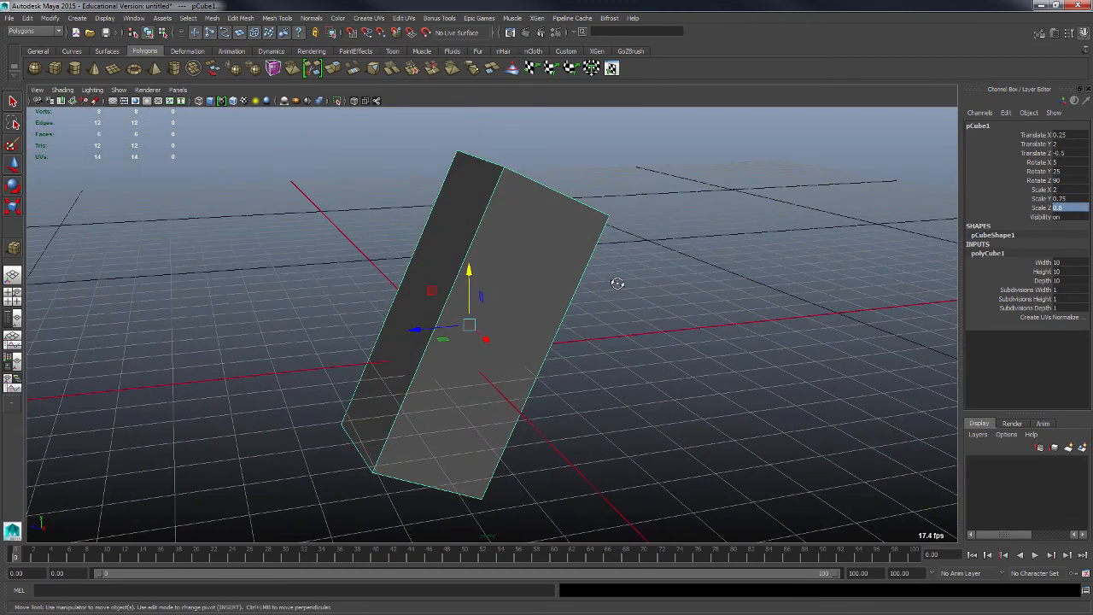
{"action": "left_click", "coordinate": [1074, 154], "text": "shift"}
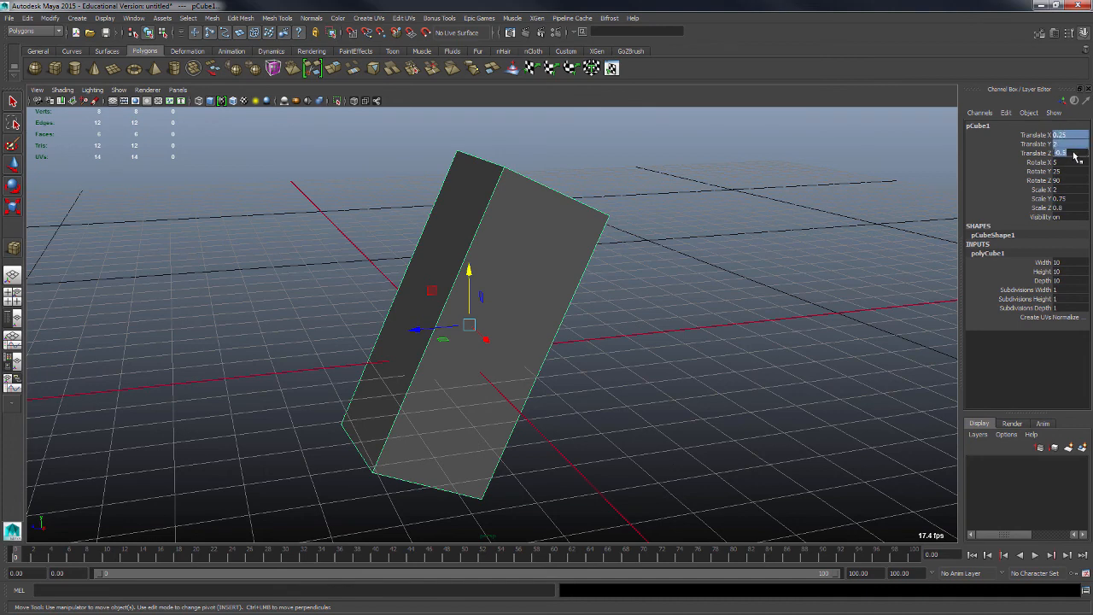
{"action": "type", "text": "0"}
{"action": "key", "text": "Return"}
{"action": "key", "text": "Tab"}
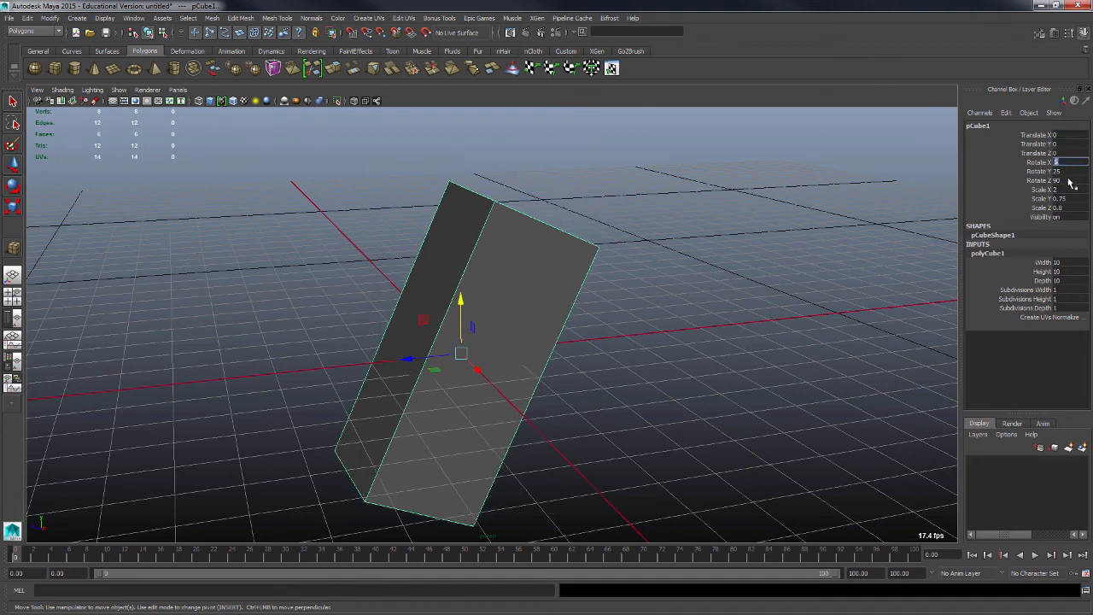
{"action": "left_click", "coordinate": [1070, 181], "text": "shift"}
{"action": "type", "text": "0"}
{"action": "key", "text": "Return"}
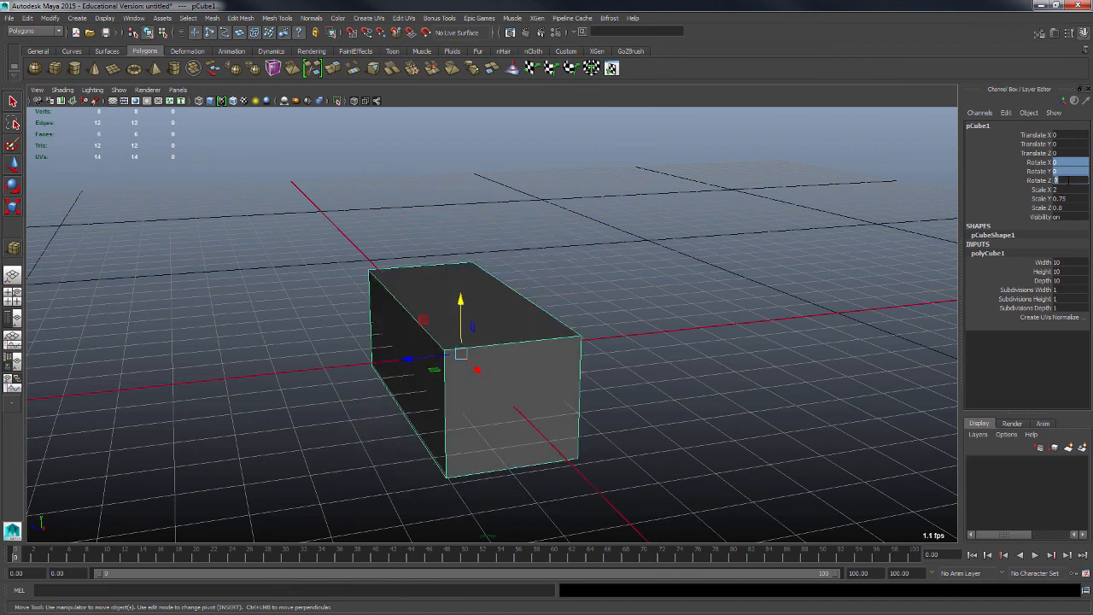
Step: Reset the cube's Scale X, Scale Y and Scale Z together to 1
{"action": "left_click", "coordinate": [1067, 191]}
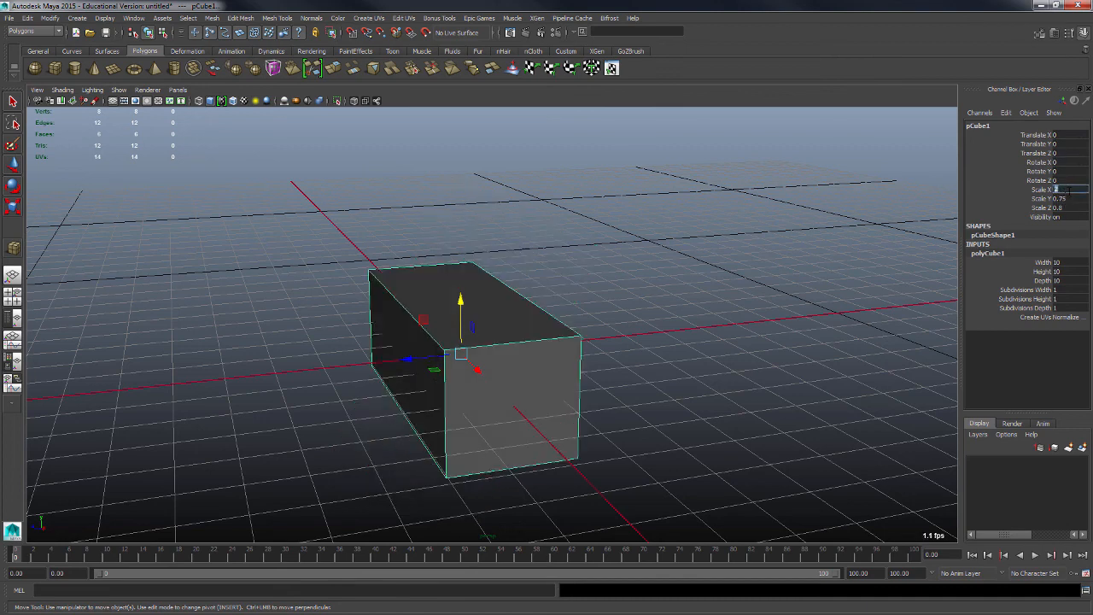
{"action": "left_click", "coordinate": [1071, 208], "text": "shift"}
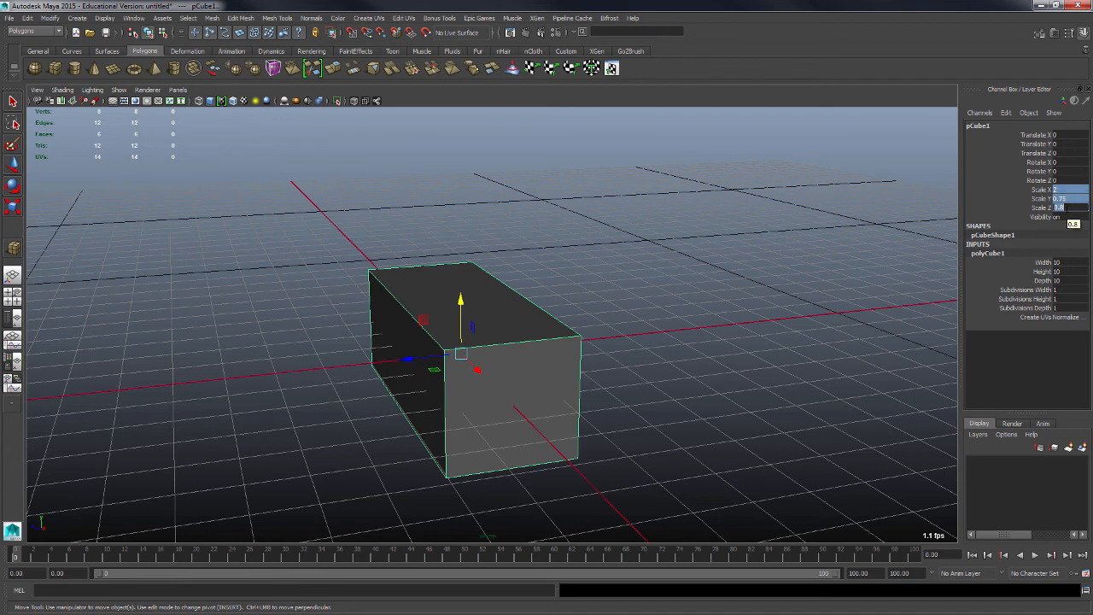
{"action": "key", "text": "BackSpace"}
{"action": "key", "text": "Return"}
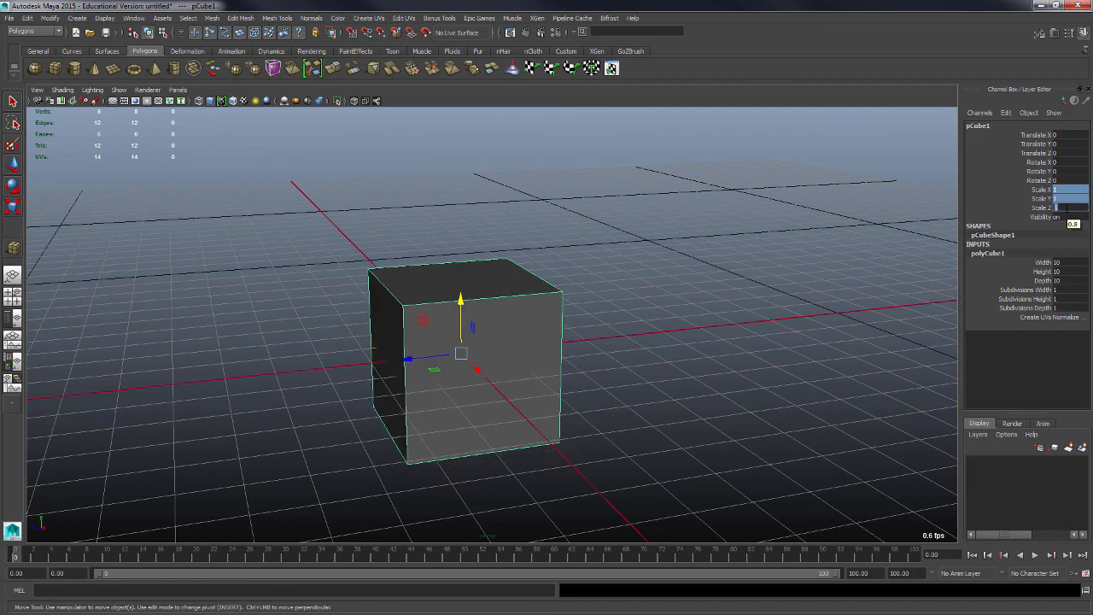
{"action": "left_click_drag", "start_coordinate": [695, 322], "coordinate": [747, 302], "text": "alt"}
{"action": "middle_click_drag", "start_coordinate": [747, 301], "coordinate": [747, 231], "text": "alt"}
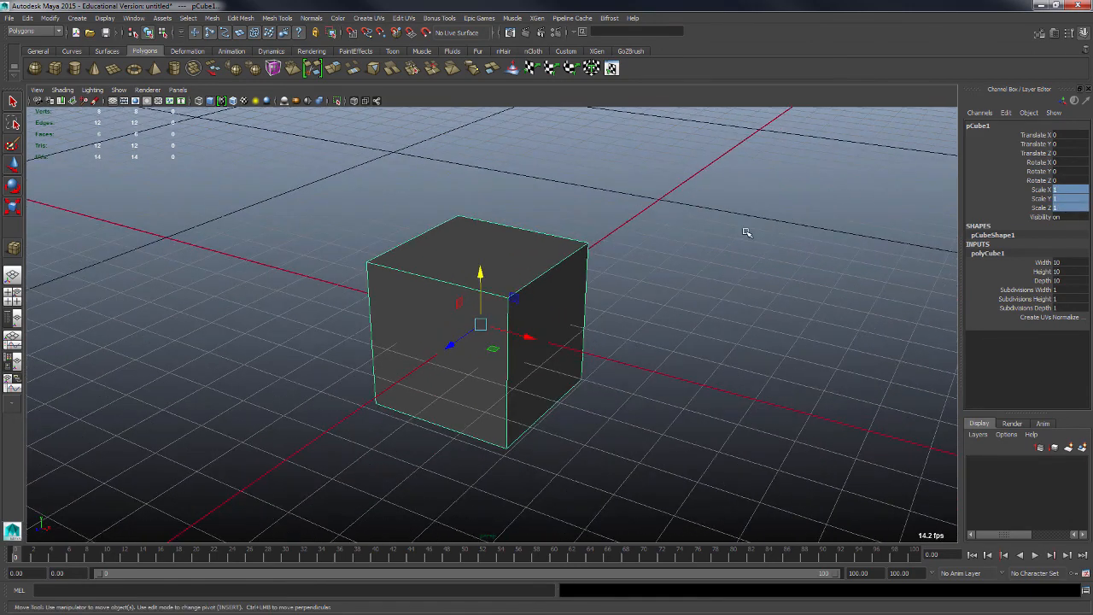
{"action": "right_click_drag", "start_coordinate": [747, 232], "coordinate": [832, 315], "text": "alt"}
{"action": "middle_click_drag", "start_coordinate": [832, 315], "coordinate": [838, 283], "text": "alt"}
{"action": "left_click_drag", "start_coordinate": [837, 283], "coordinate": [822, 284], "text": "alt"}
{"action": "right_click_drag", "start_coordinate": [822, 284], "coordinate": [840, 296], "text": "alt"}
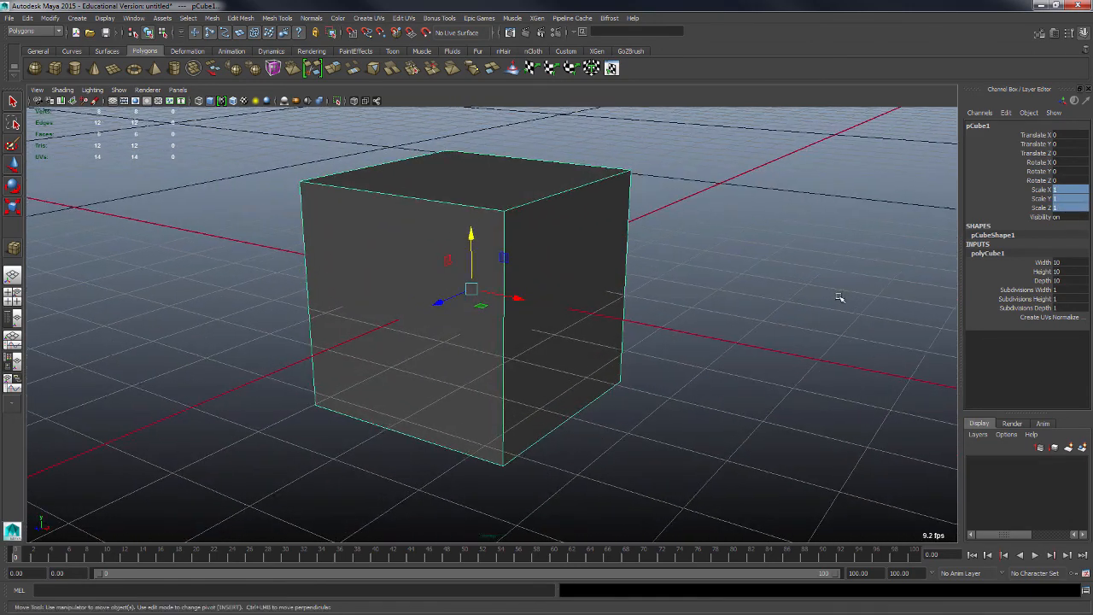
{"action": "middle_click_drag", "start_coordinate": [840, 296], "coordinate": [818, 296], "text": "alt"}
{"action": "right_click_drag", "start_coordinate": [817, 295], "coordinate": [826, 301], "text": "alt"}
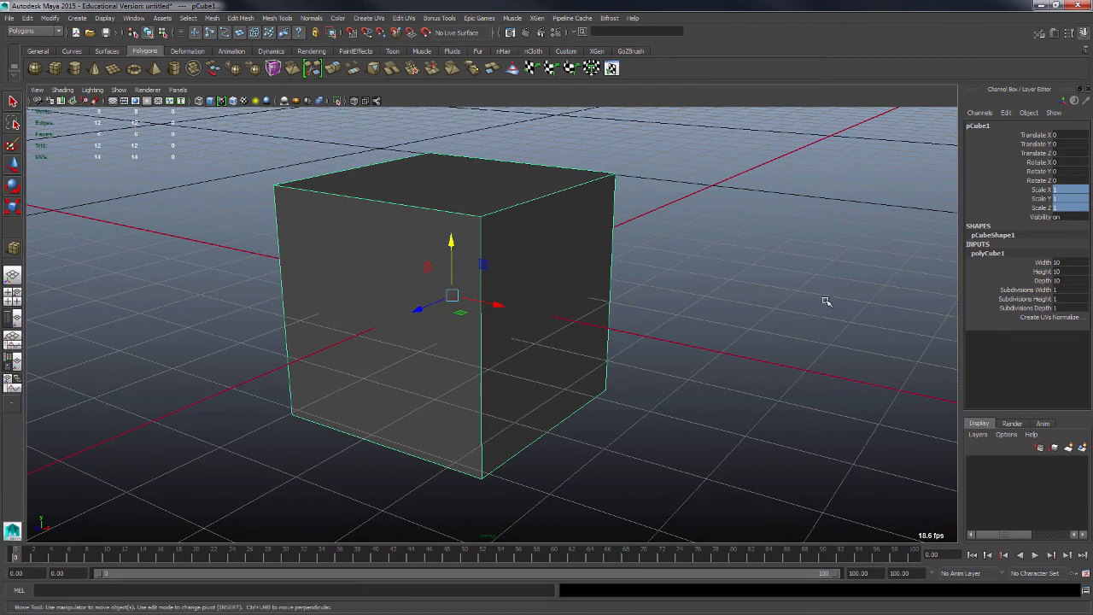